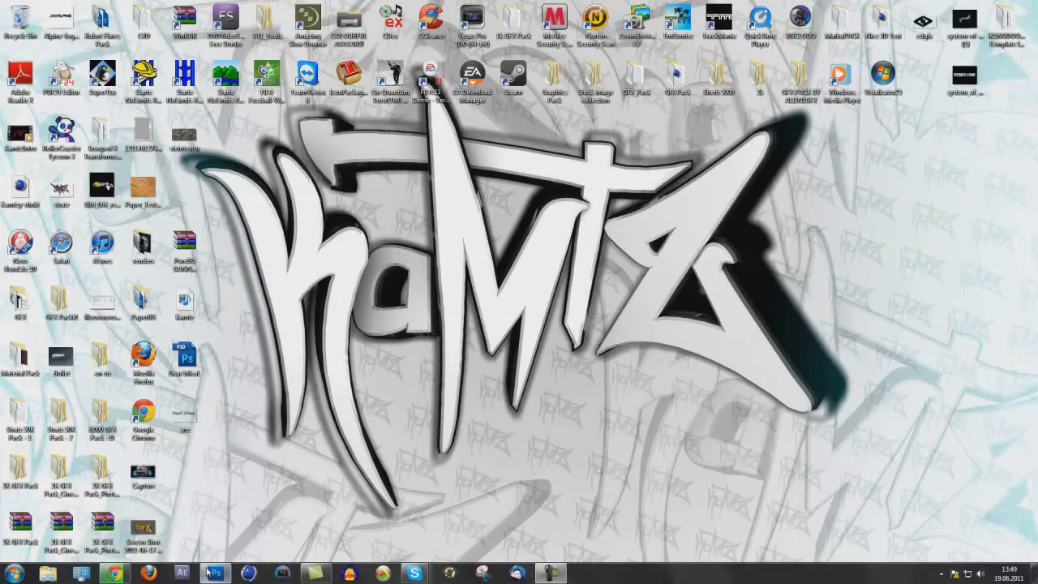
- Preview the finished orange button in Untitled-1, then switch to the blank Untitled-2 document
{"action": "left_click", "coordinate": [215, 573]}
{"action": "left_click", "coordinate": [123, 46]}
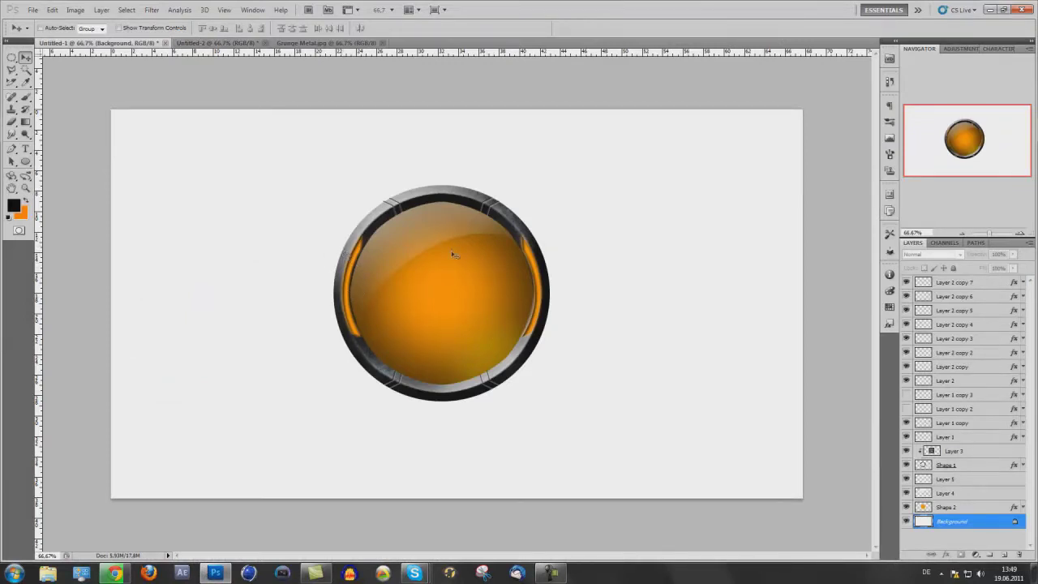
{"action": "left_click", "coordinate": [204, 45]}
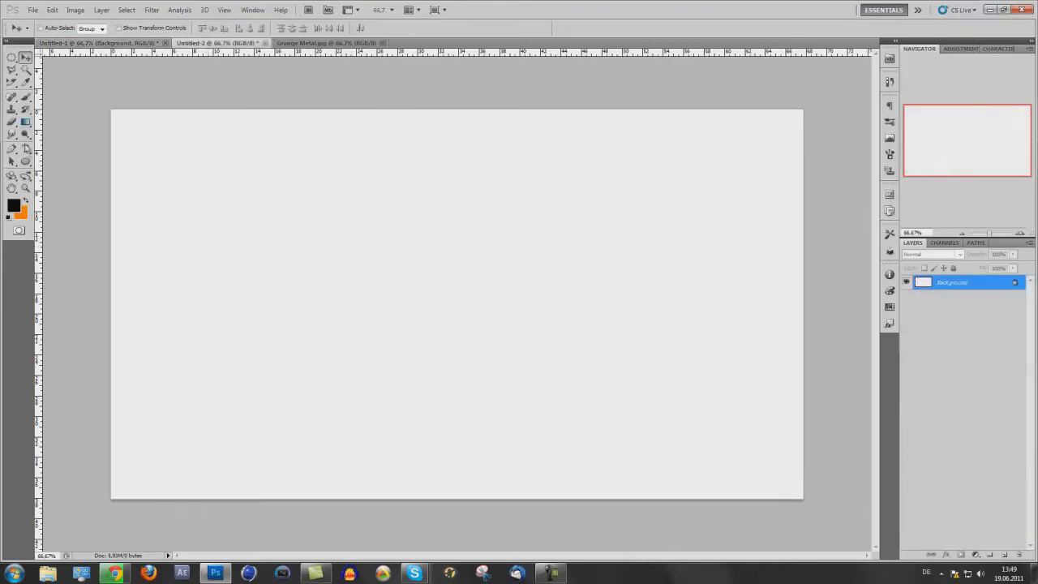
- Draw a large black circle near the canvas centre with the Ellipse tool
{"action": "left_click", "coordinate": [25, 162]}
{"action": "left_click_drag", "start_coordinate": [25, 163], "coordinate": [70, 181]}
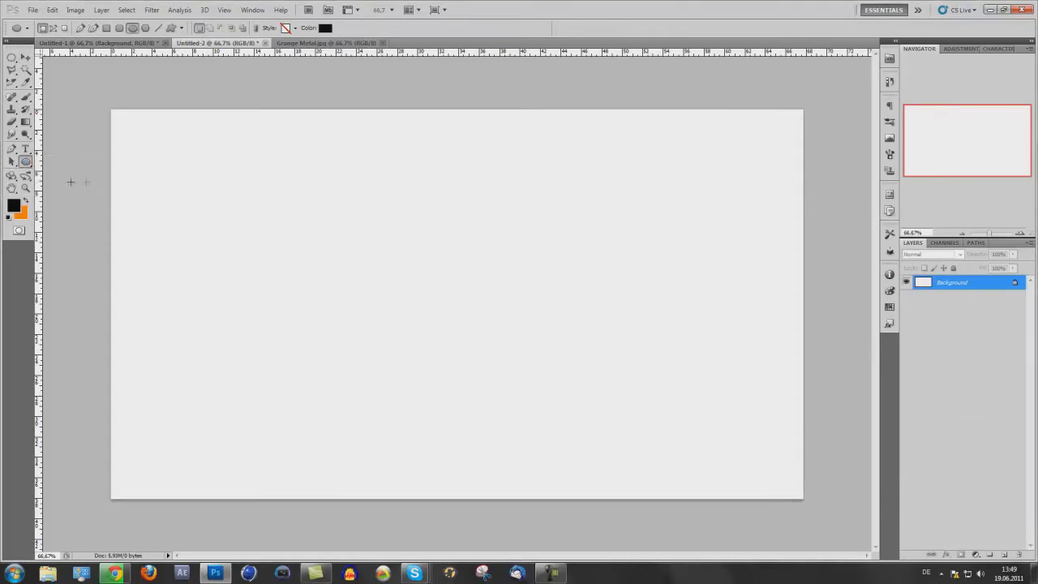
{"action": "left_click", "coordinate": [14, 207]}
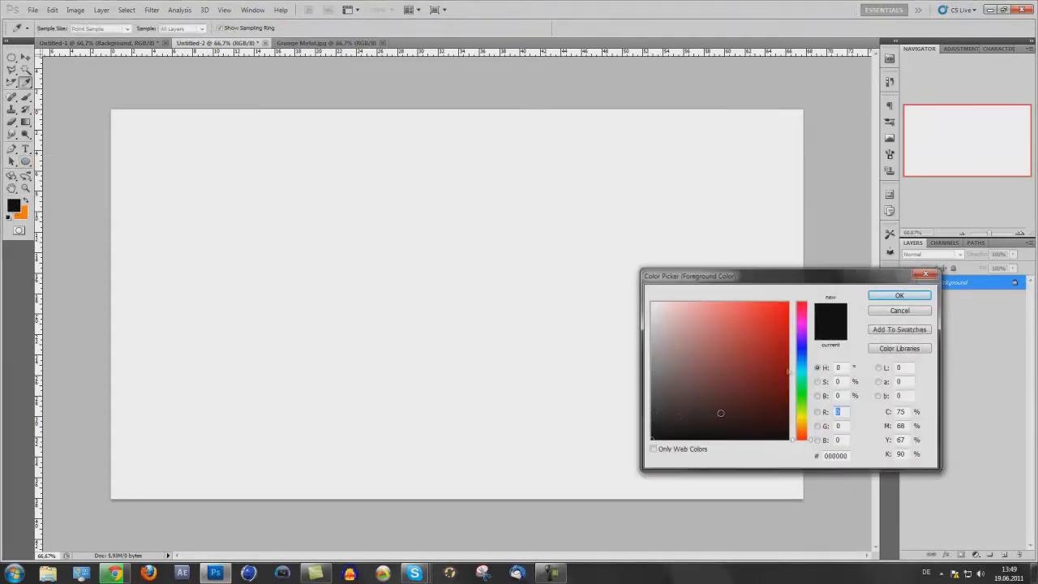
{"action": "left_click", "coordinate": [892, 297]}
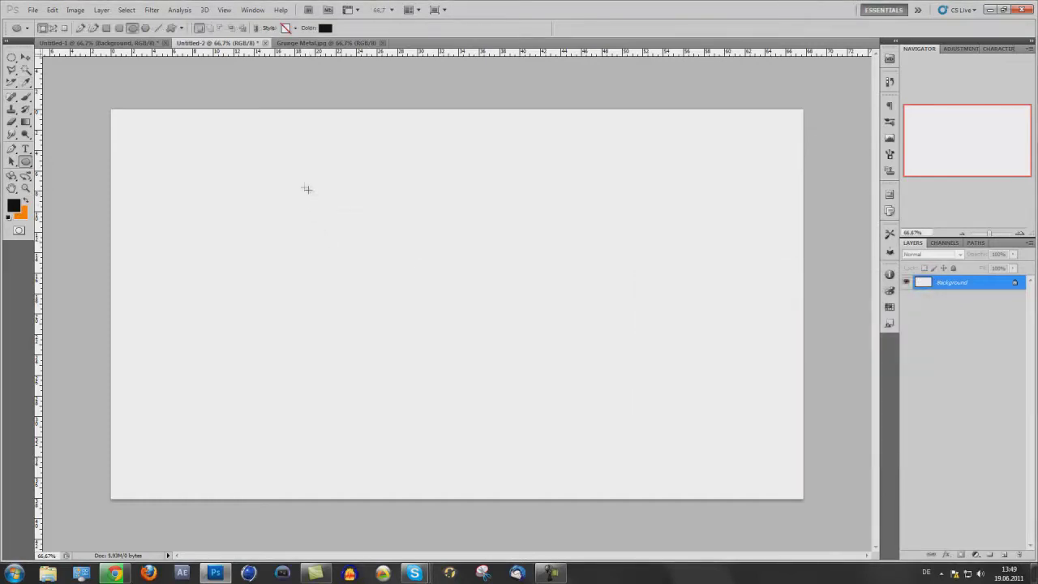
{"action": "left_click_drag", "start_coordinate": [276, 156], "coordinate": [558, 486]}
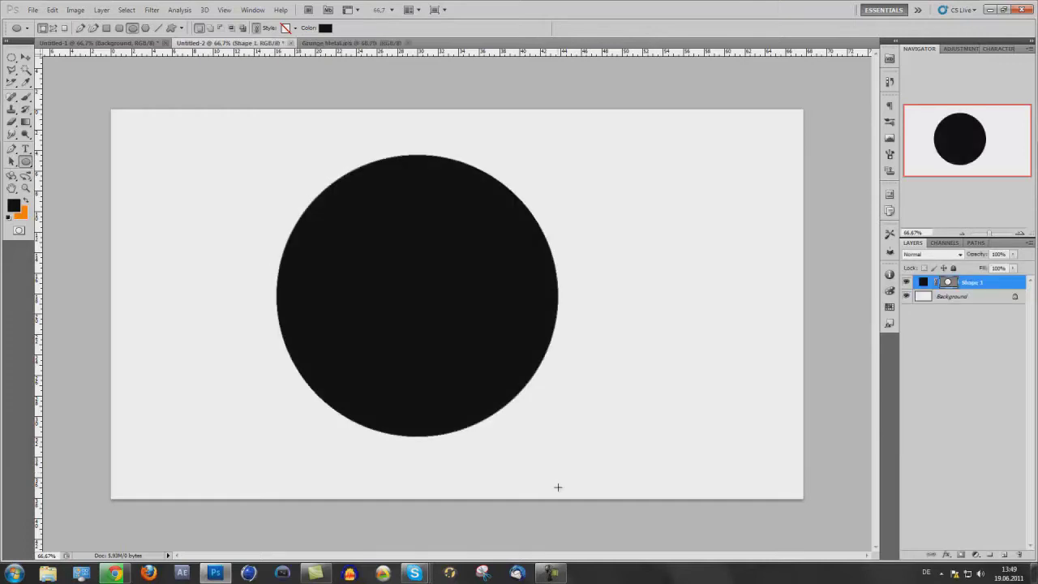
- Rasterize the Shape 1 layer and load the circle's pixels as a selection
{"action": "right_click", "coordinate": [957, 286]}
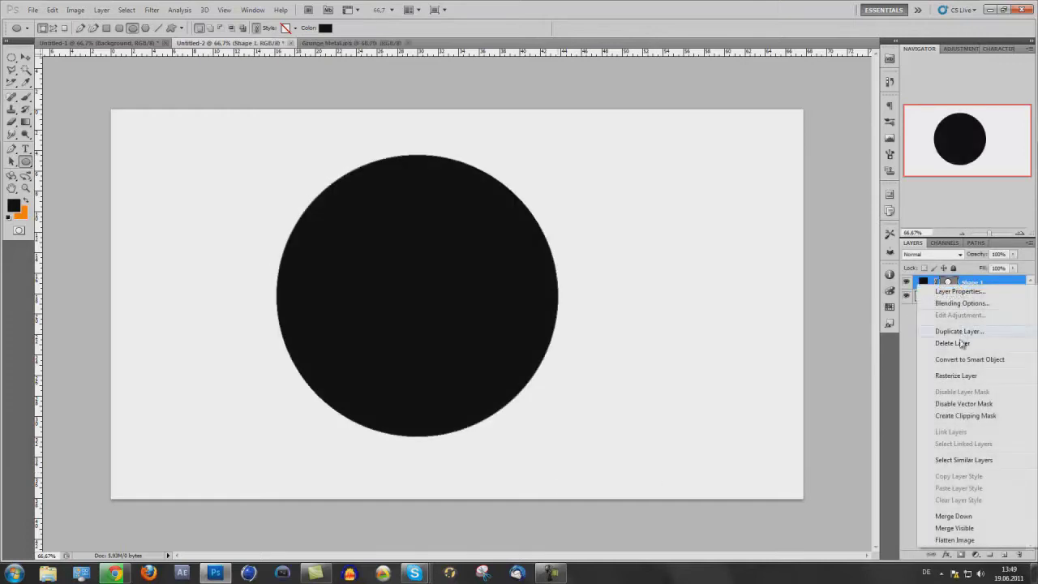
{"action": "left_click", "coordinate": [958, 375]}
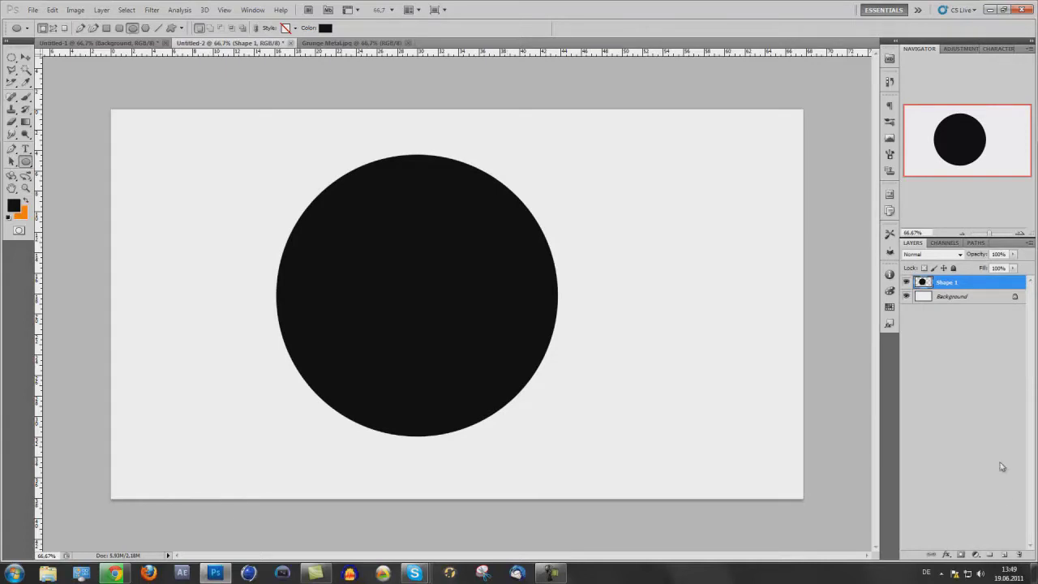
{"action": "left_click", "coordinate": [926, 283], "text": "ctrl"}
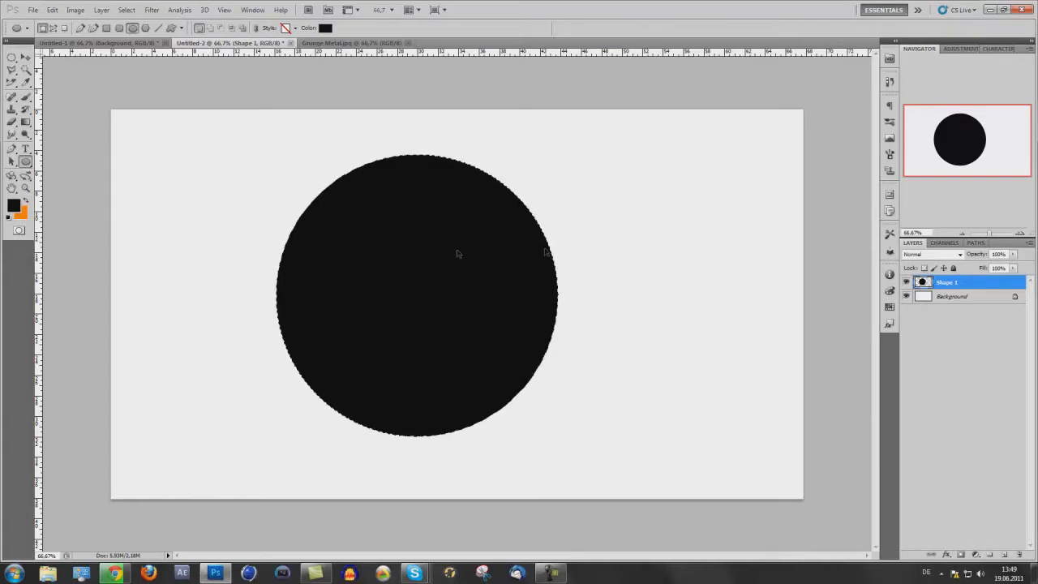
- Contract the circle selection by 25 pixels, then by another 10 pixels
{"action": "left_click", "coordinate": [123, 11]}
{"action": "mouse_move", "coordinate": [171, 130]}
{"action": "left_click", "coordinate": [253, 159]}
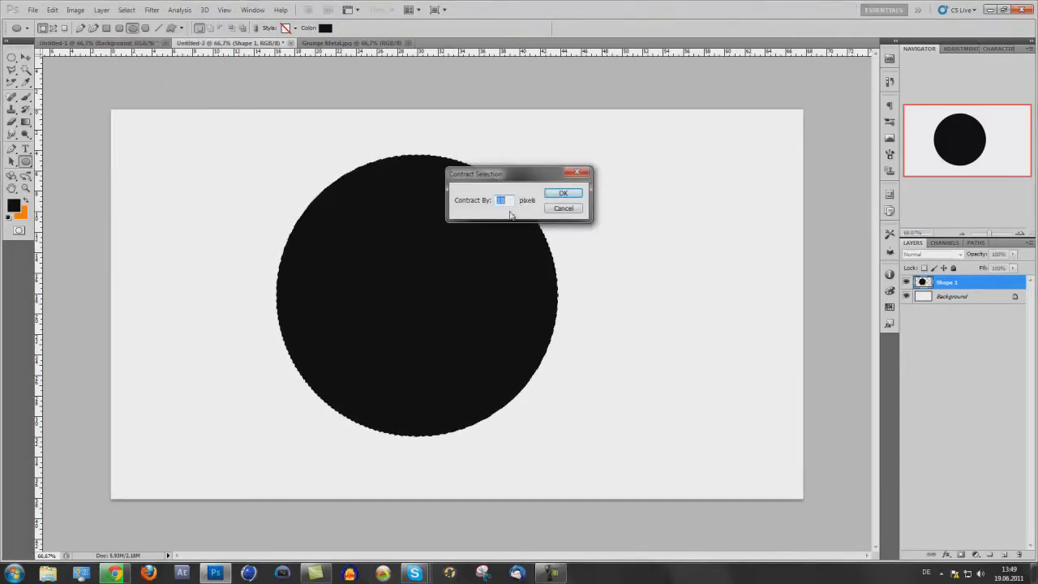
{"action": "type", "text": "25"}
{"action": "key", "text": "Return"}
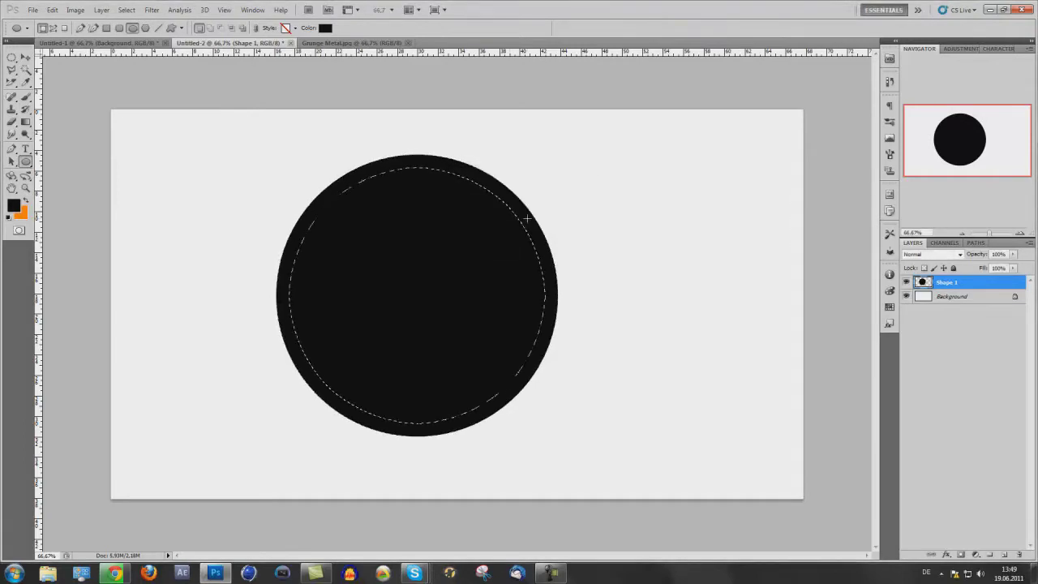
{"action": "left_click", "coordinate": [126, 10]}
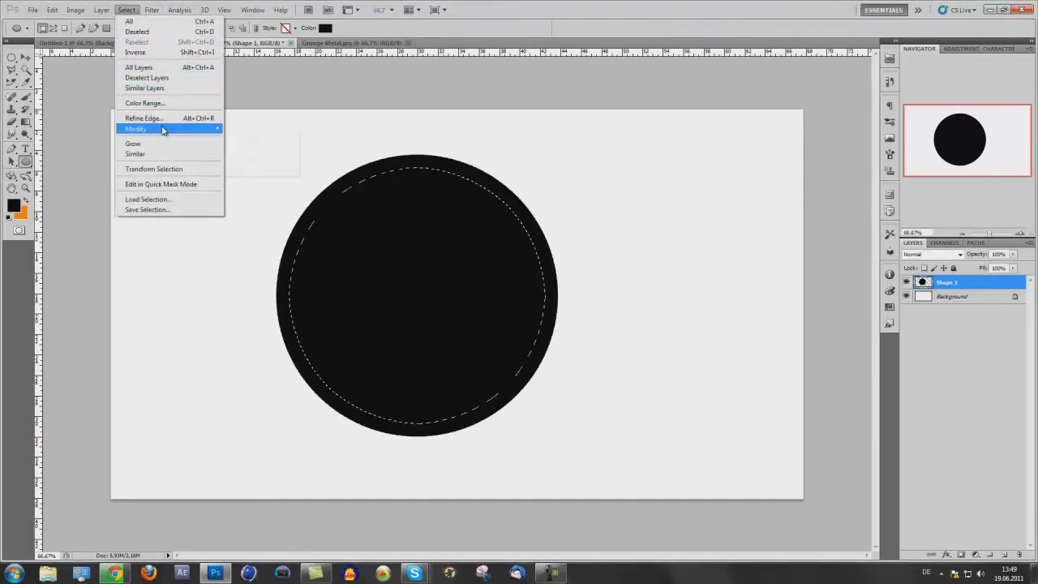
{"action": "mouse_move", "coordinate": [162, 130]}
{"action": "left_click", "coordinate": [243, 157]}
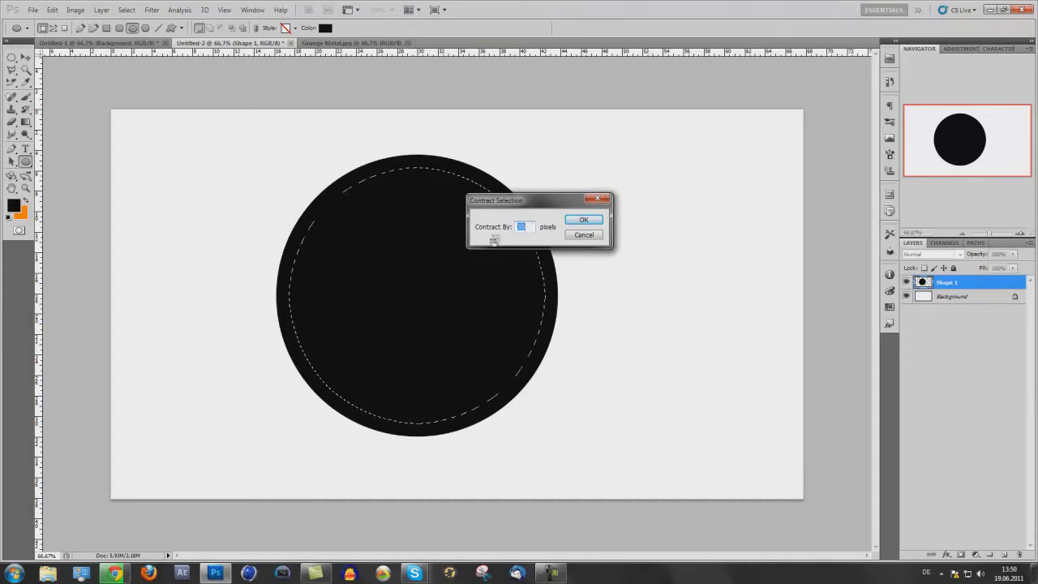
{"action": "type", "text": "10"}
{"action": "key", "text": "Return"}
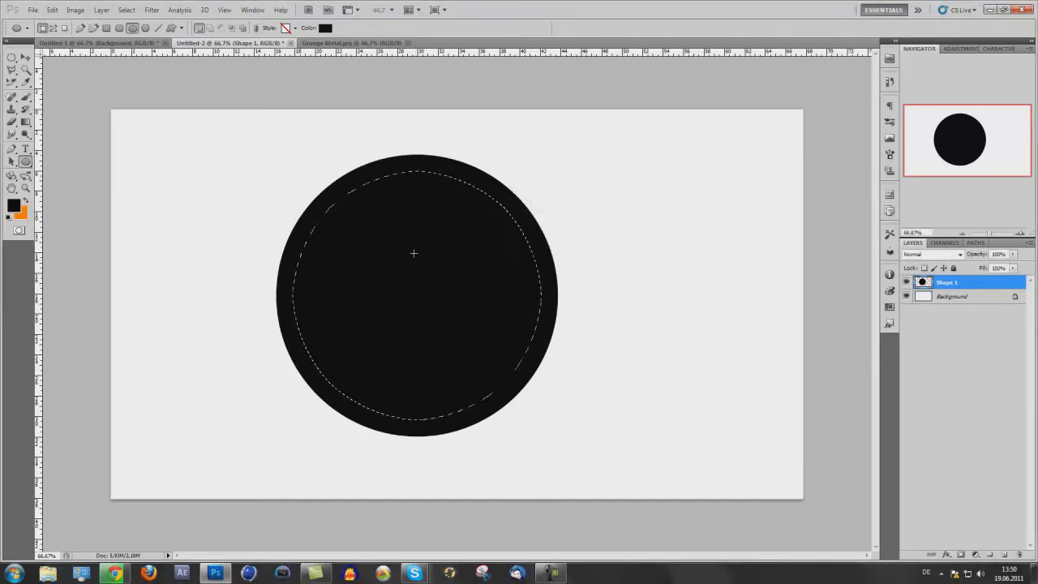
- Contract the selection once more, cut the inner disc to its own layer and delete it
{"action": "left_click", "coordinate": [124, 10]}
{"action": "mouse_move", "coordinate": [187, 128]}
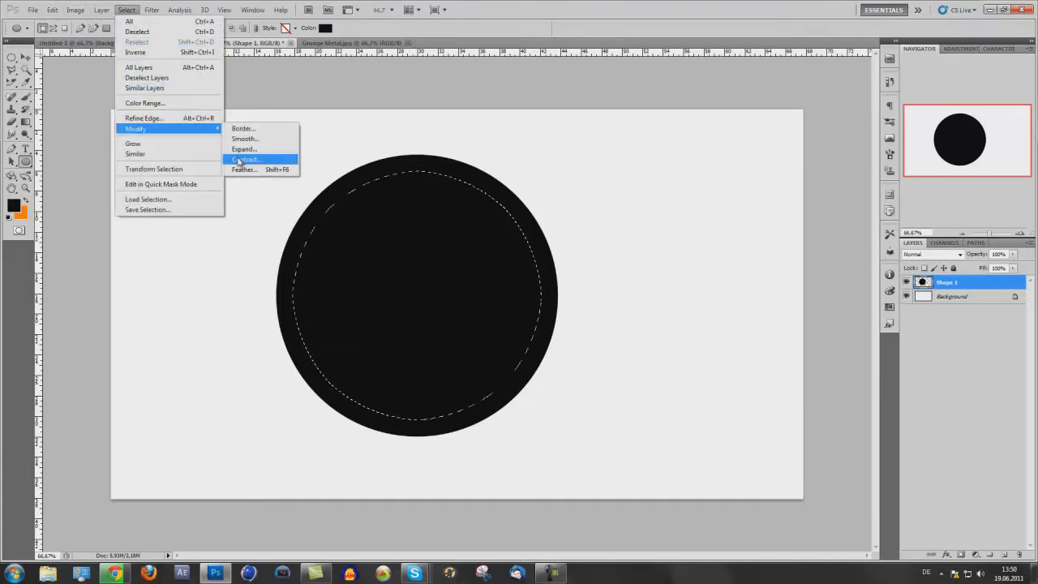
{"action": "left_click", "coordinate": [239, 161]}
{"action": "key", "text": "Return"}
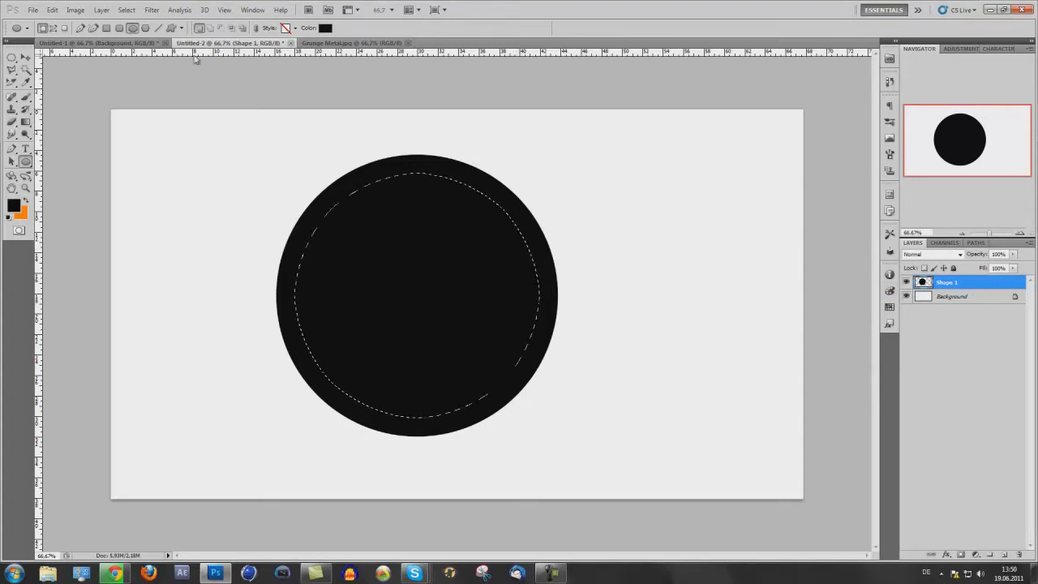
{"action": "left_click", "coordinate": [13, 56]}
{"action": "right_click", "coordinate": [352, 234]}
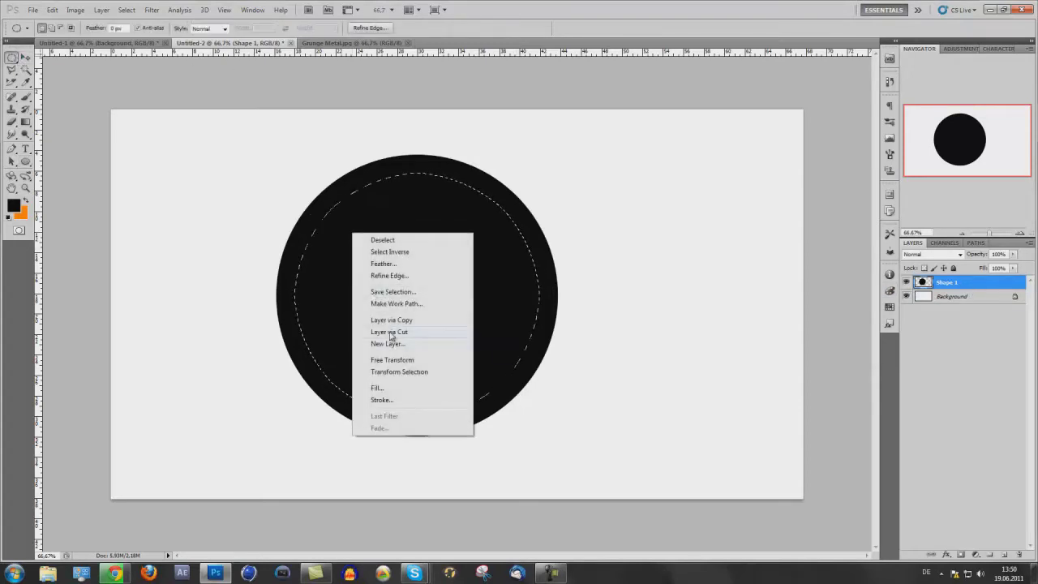
{"action": "left_click", "coordinate": [390, 332]}
{"action": "key", "text": "Delete"}
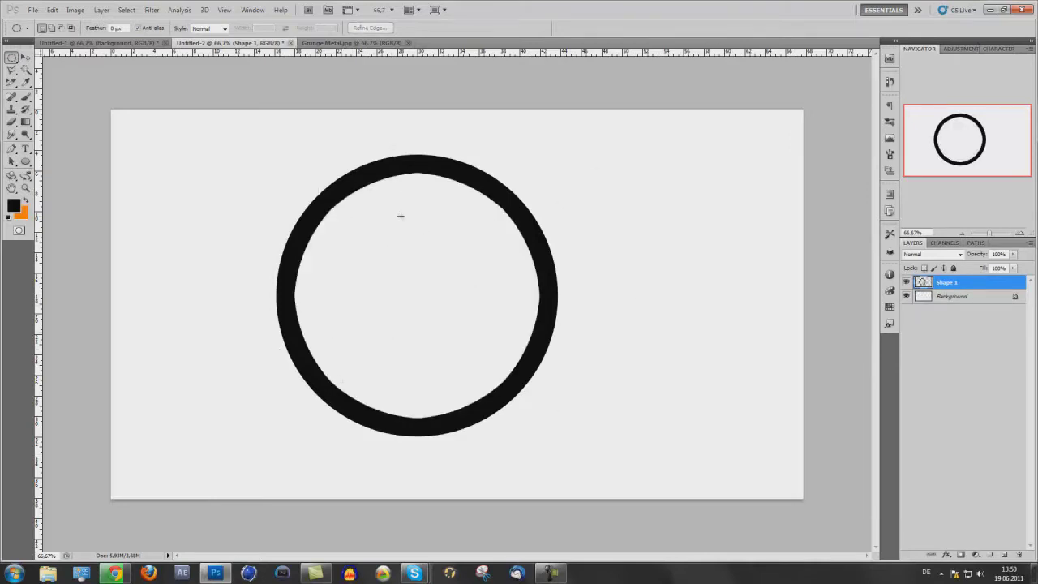
- Add Bevel and Emboss to the ring with 300% depth and 50 in the following field
{"action": "double_click", "coordinate": [975, 284]}
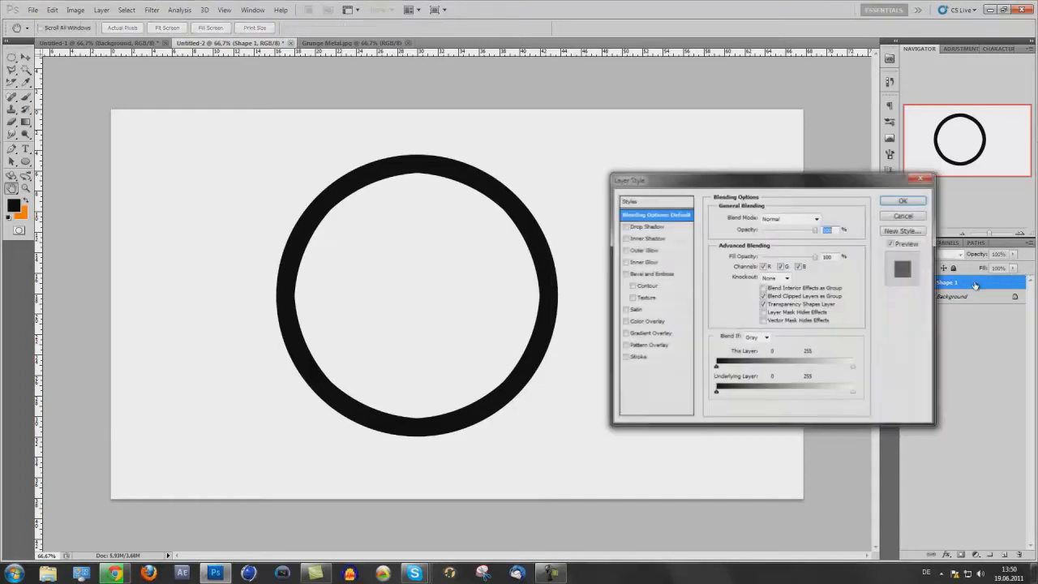
{"action": "left_click", "coordinate": [655, 274]}
{"action": "left_click", "coordinate": [762, 243]}
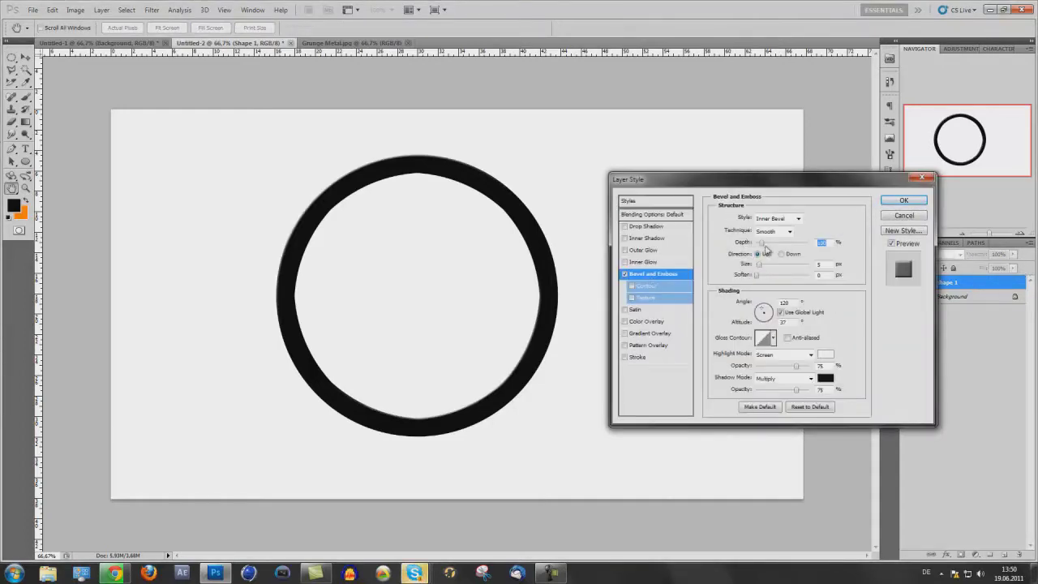
{"action": "left_click_drag", "start_coordinate": [764, 244], "coordinate": [780, 249]}
{"action": "type", "text": "30"}
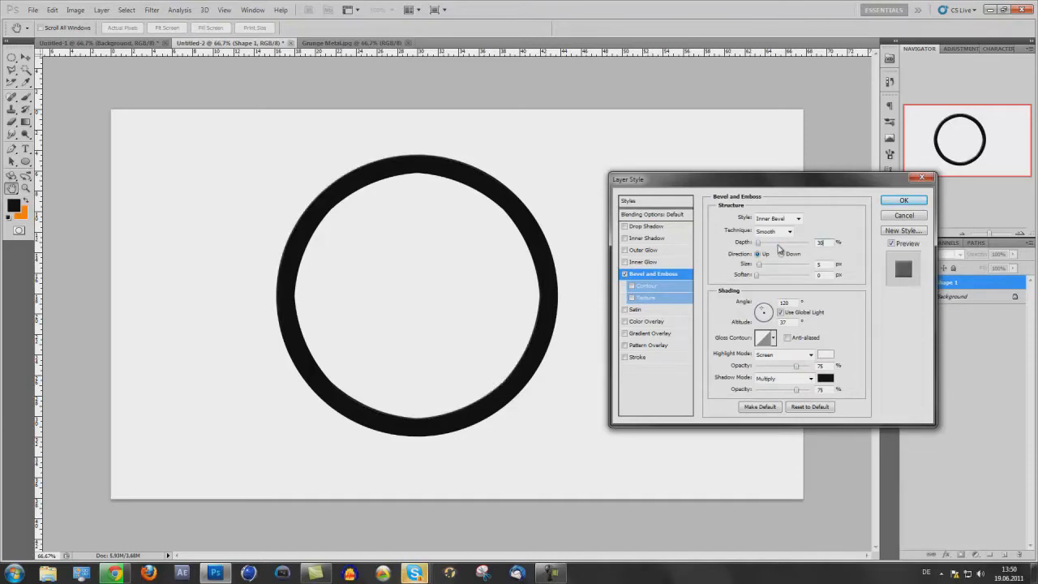
{"action": "type", "text": "0"}
{"action": "key", "text": "Tab"}
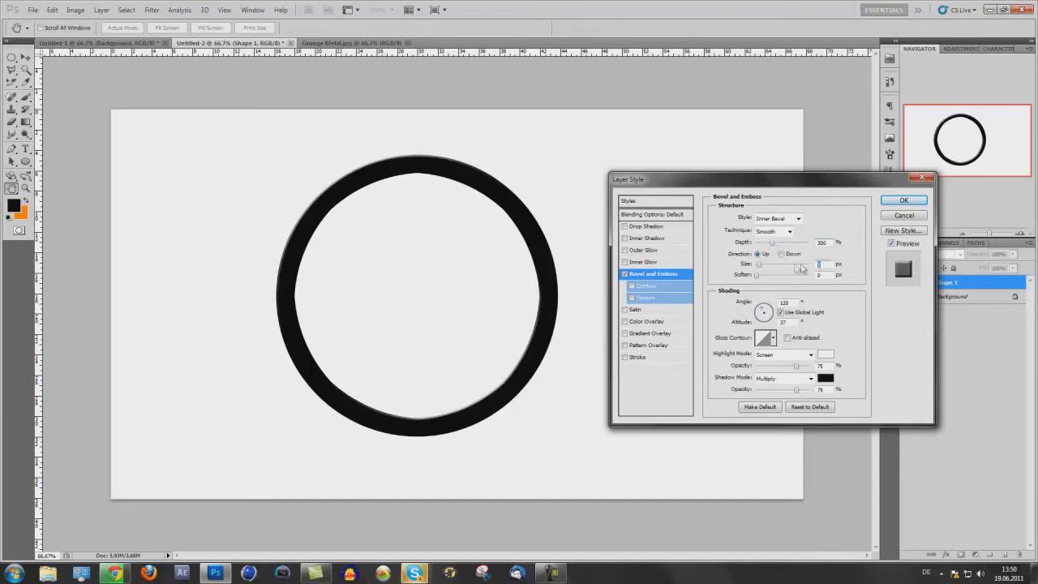
{"action": "type", "text": "50"}
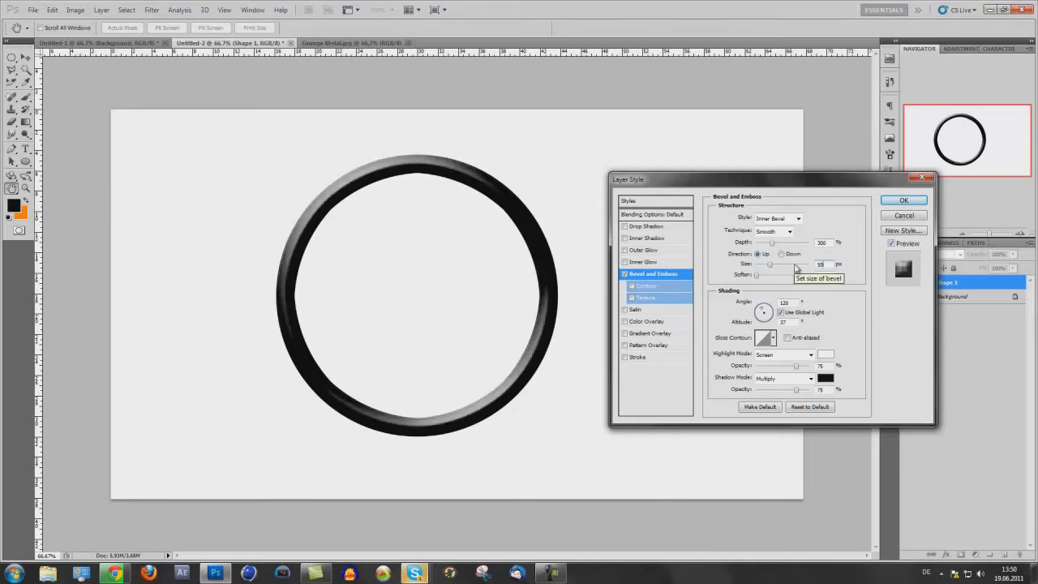
- Enable Contour on the bevel and compare presets before keeping a glossy contour
{"action": "left_click", "coordinate": [648, 287]}
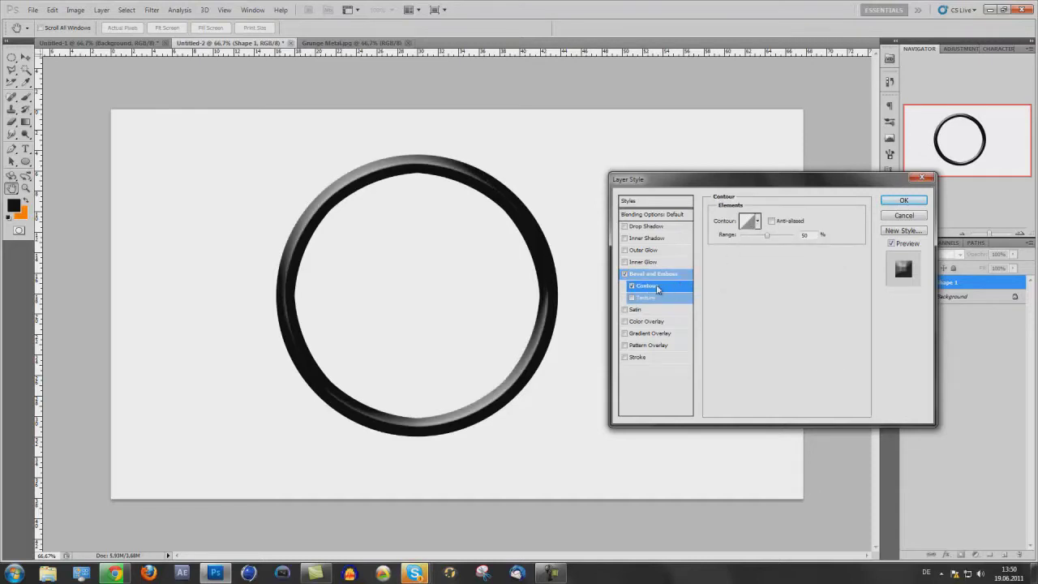
{"action": "left_click", "coordinate": [758, 221]}
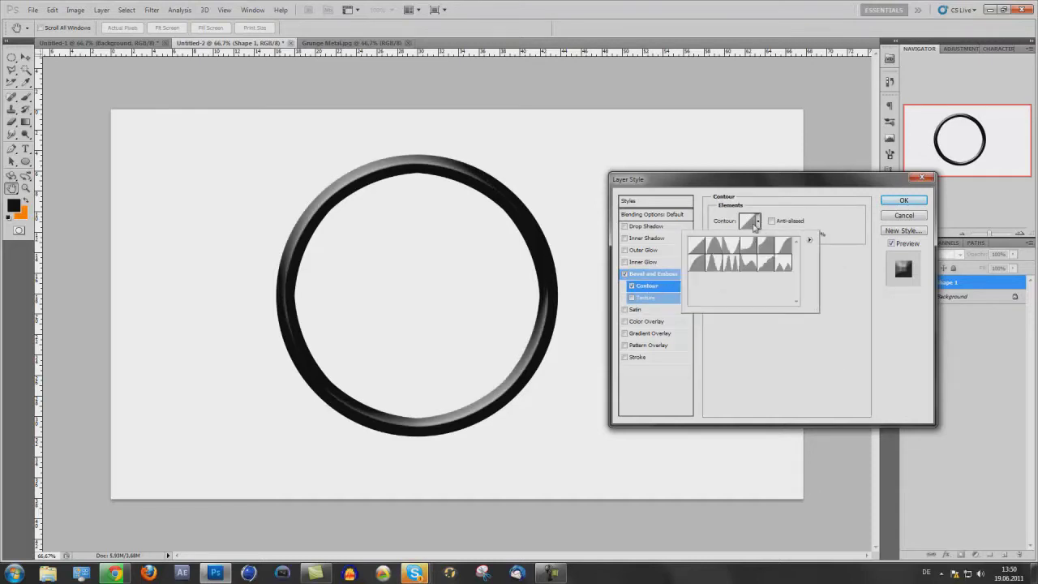
{"action": "left_click", "coordinate": [714, 247]}
{"action": "left_click", "coordinate": [732, 246]}
{"action": "left_click", "coordinate": [748, 247]}
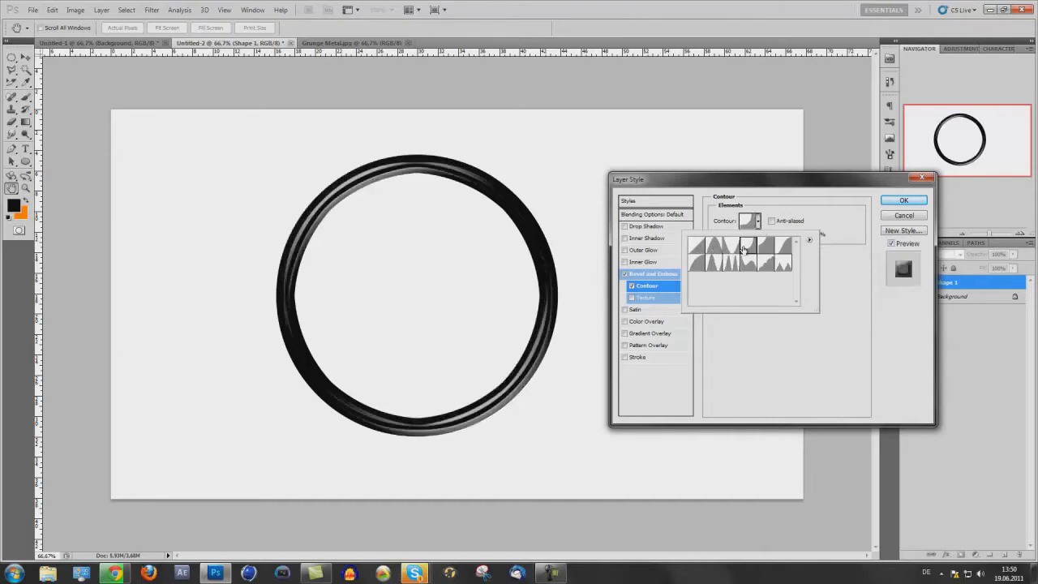
{"action": "left_click", "coordinate": [765, 247]}
{"action": "left_click", "coordinate": [783, 246]}
{"action": "left_click", "coordinate": [782, 262]}
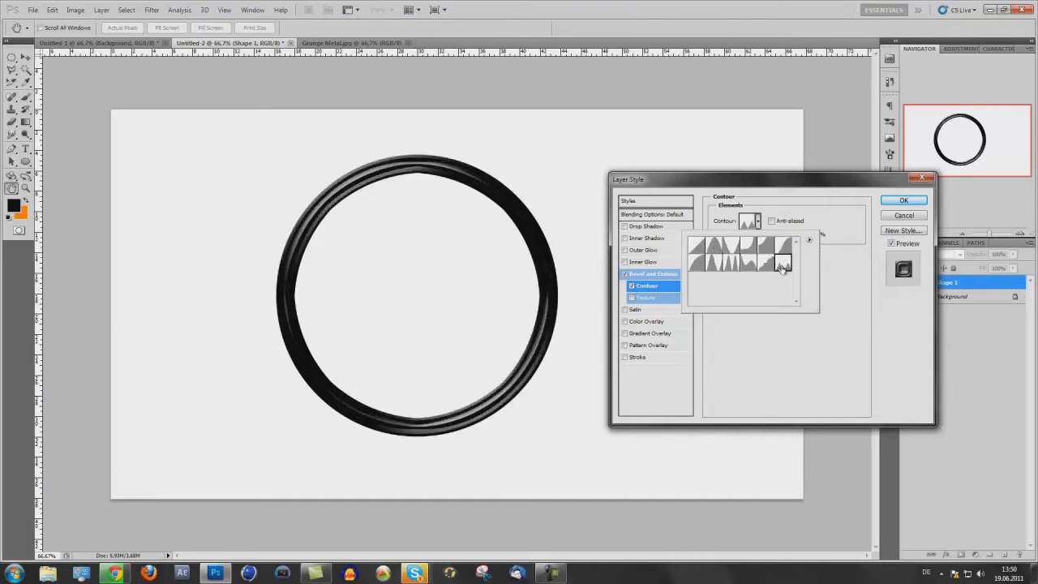
{"action": "left_click", "coordinate": [783, 247]}
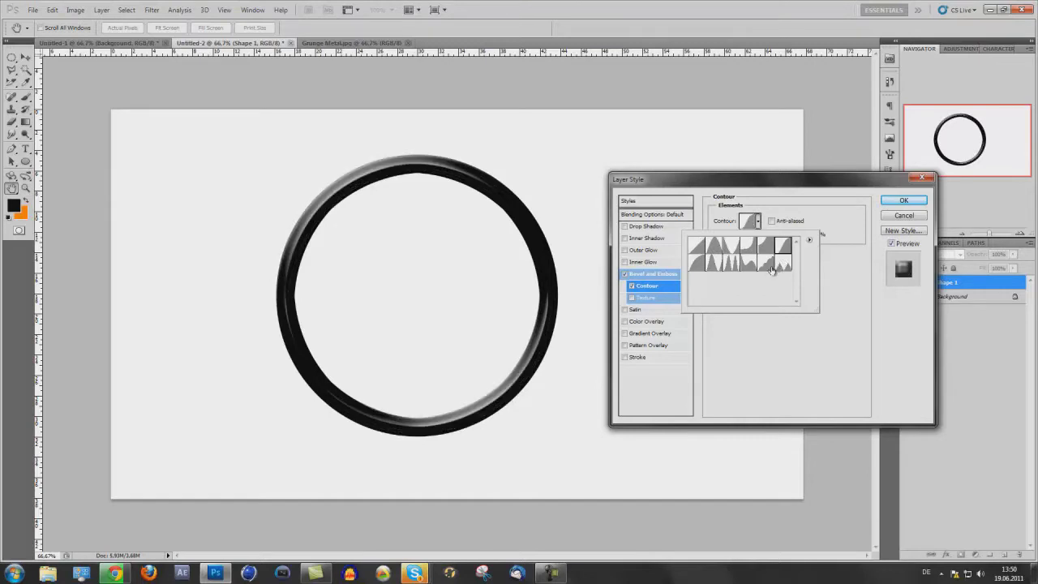
{"action": "left_click", "coordinate": [767, 268]}
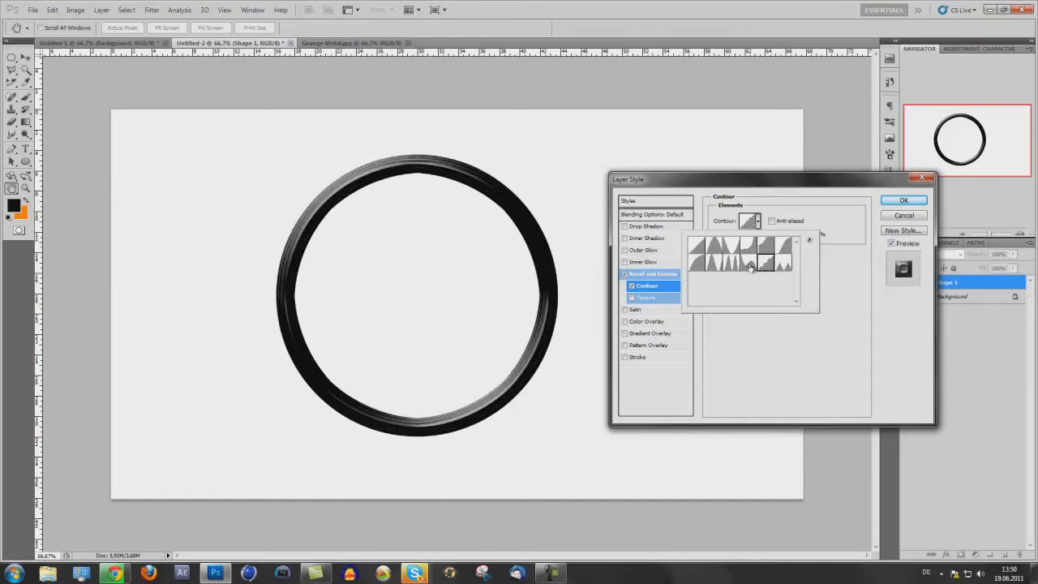
{"action": "left_click", "coordinate": [747, 266]}
{"action": "left_click", "coordinate": [731, 266]}
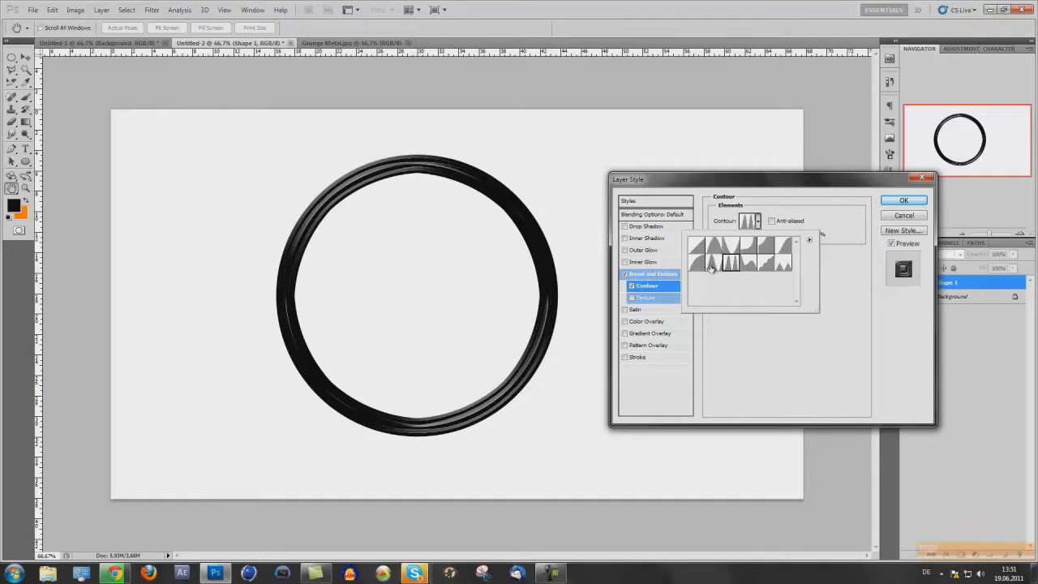
{"action": "left_click", "coordinate": [696, 262]}
{"action": "left_click", "coordinate": [784, 247]}
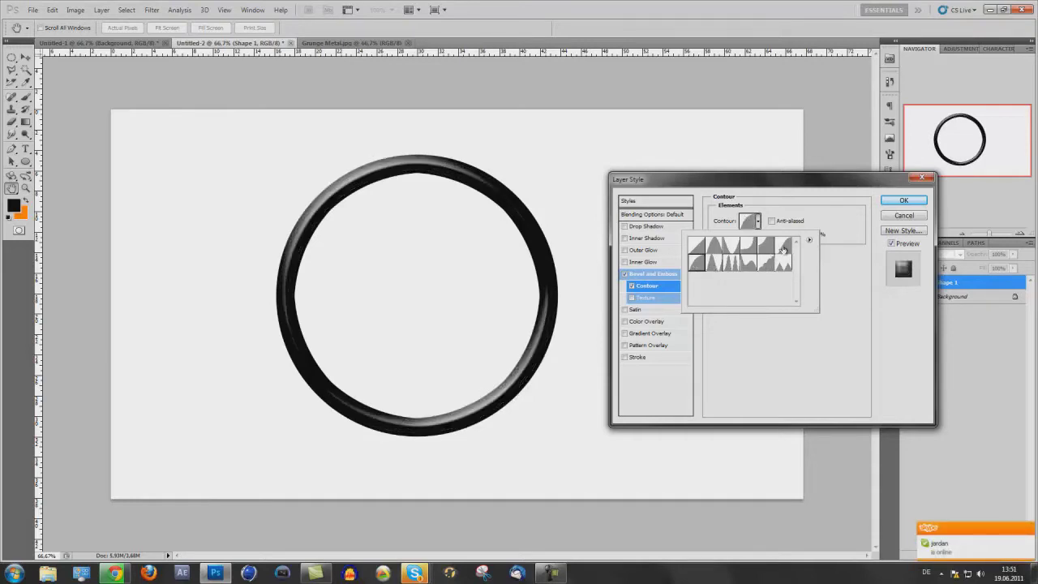
{"action": "left_click", "coordinate": [768, 267]}
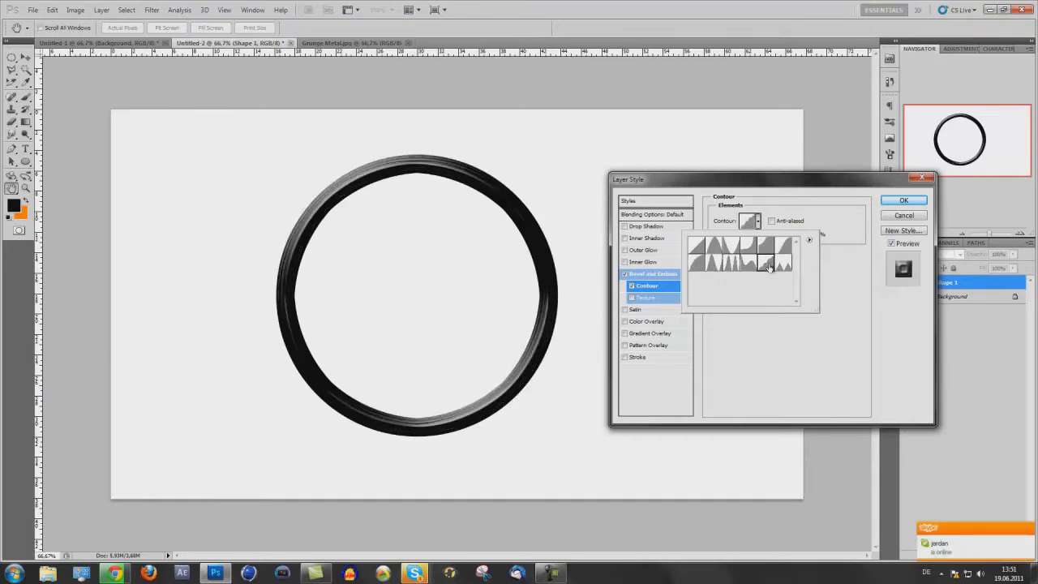
{"action": "left_click", "coordinate": [781, 264]}
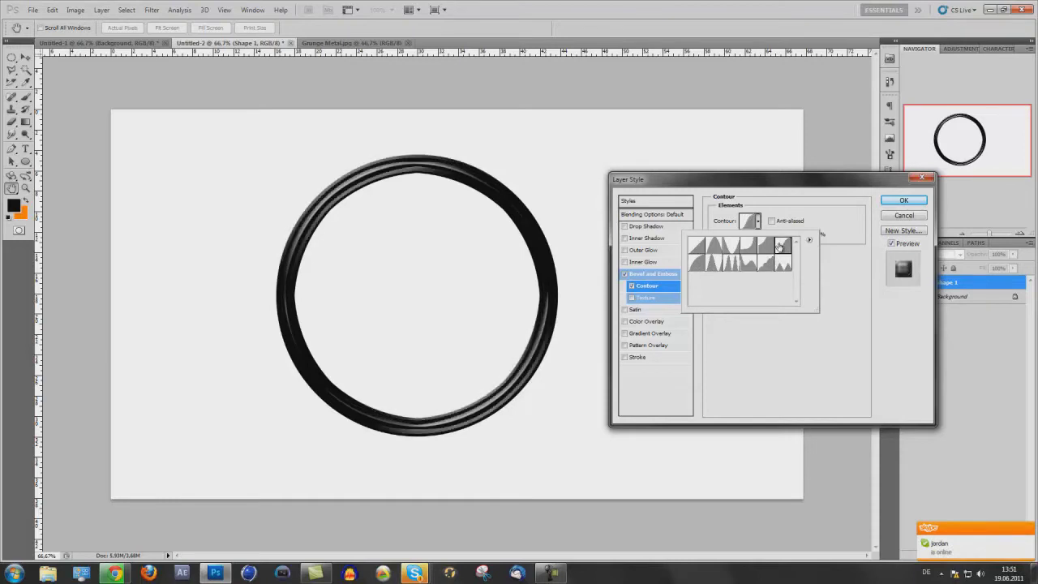
{"action": "left_click", "coordinate": [770, 267]}
{"action": "left_click", "coordinate": [783, 247]}
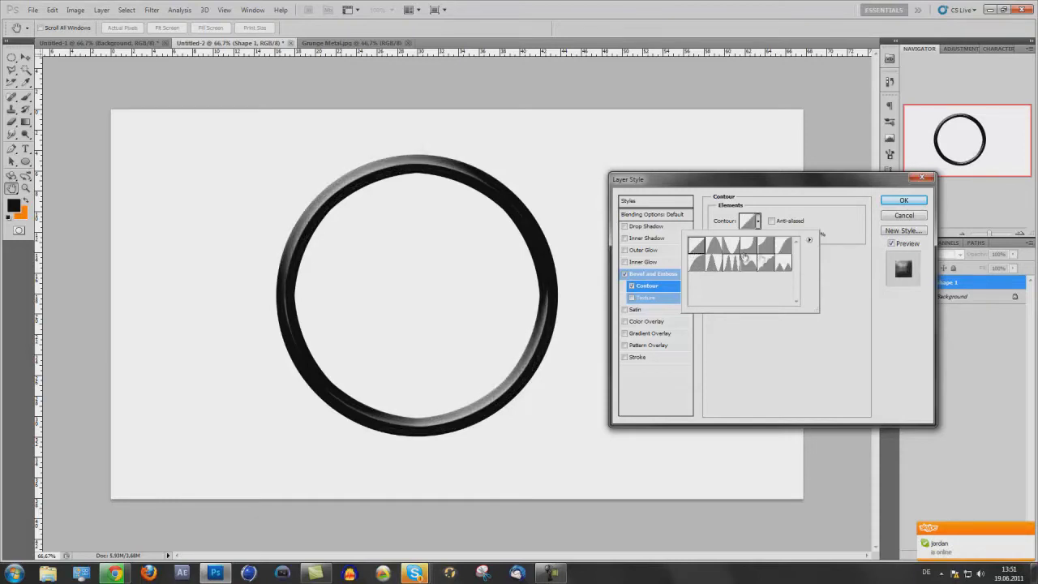
{"action": "left_click", "coordinate": [783, 256]}
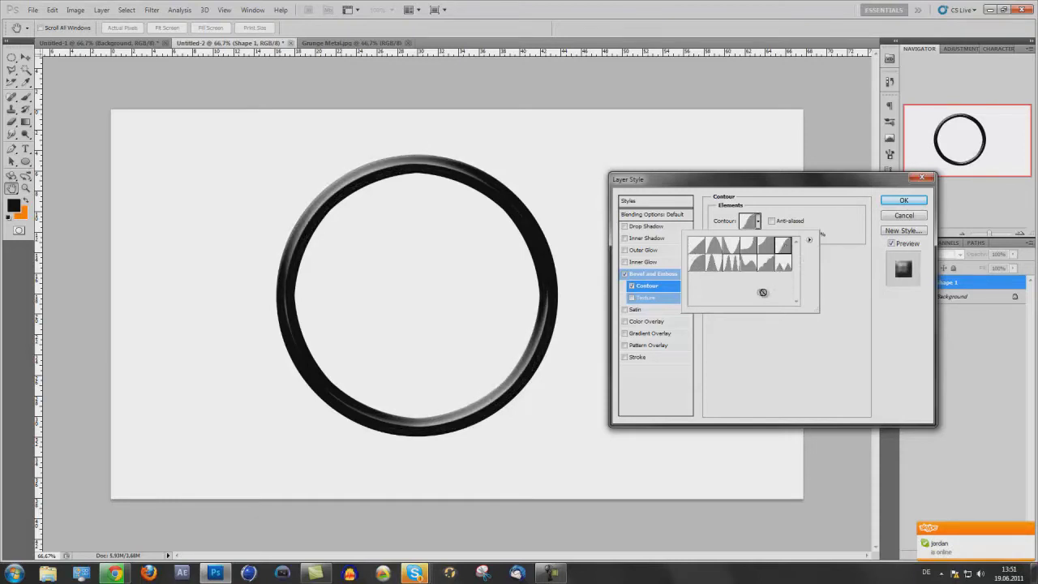
{"action": "left_click", "coordinate": [758, 221]}
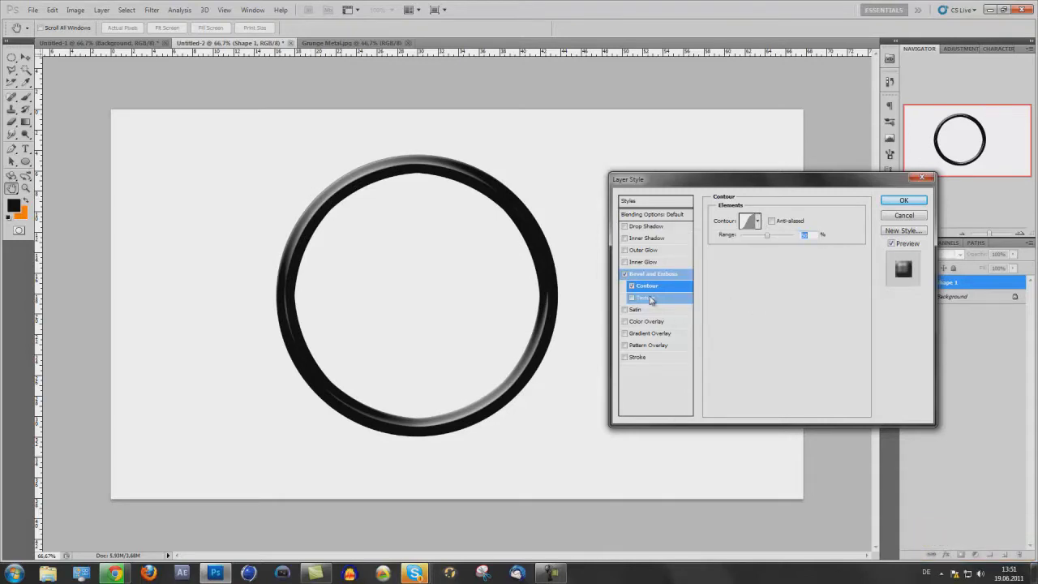
- Apply the bevel style and add a new empty layer above the ring
{"action": "left_click", "coordinate": [904, 201]}
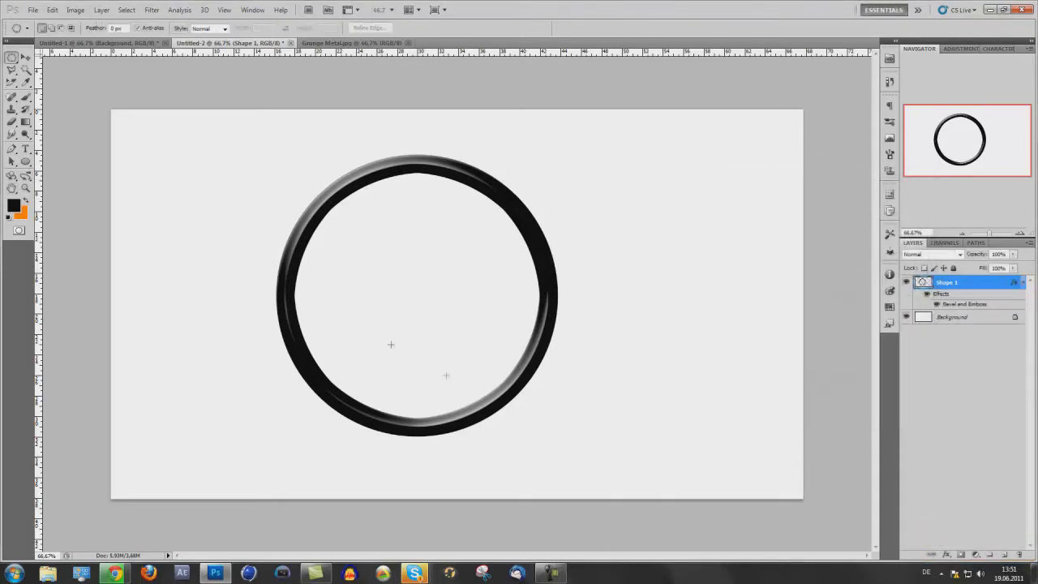
{"action": "left_click", "coordinate": [1023, 282]}
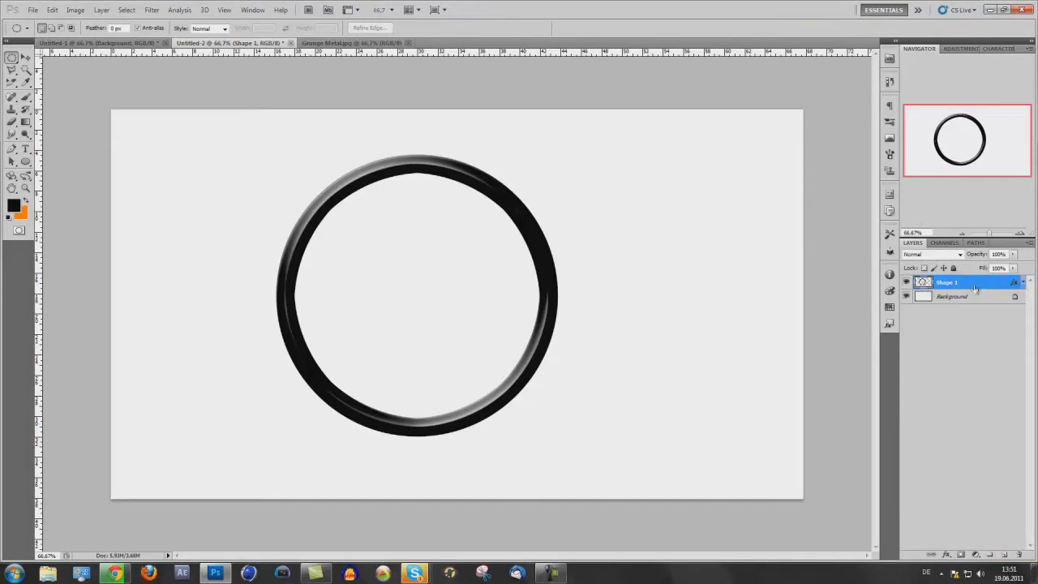
{"action": "left_click", "coordinate": [1005, 555]}
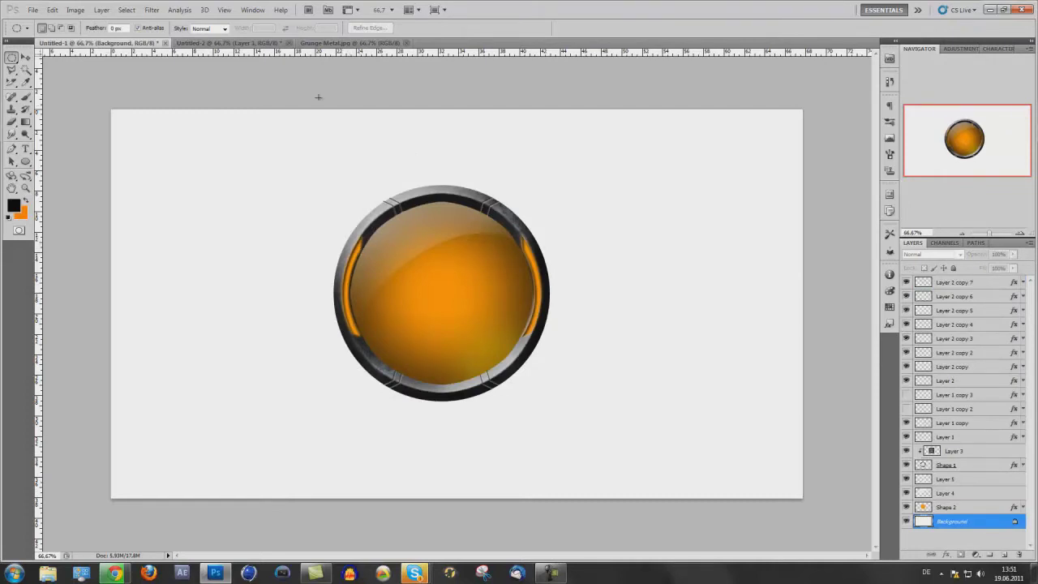
{"action": "left_click", "coordinate": [254, 42]}
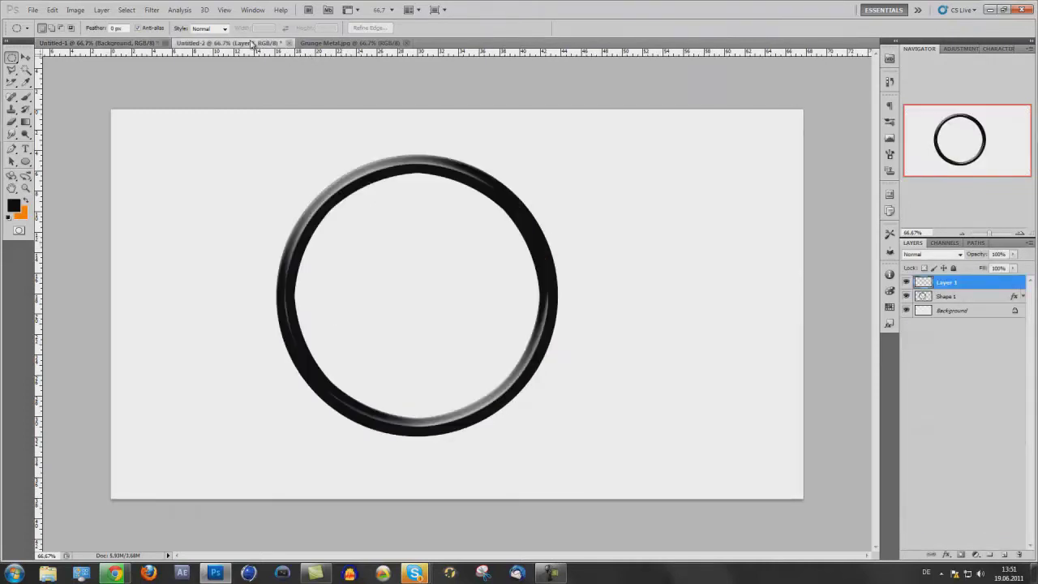
- Trace a curved pen path along the ring's inner left edge
{"action": "left_click", "coordinate": [11, 149]}
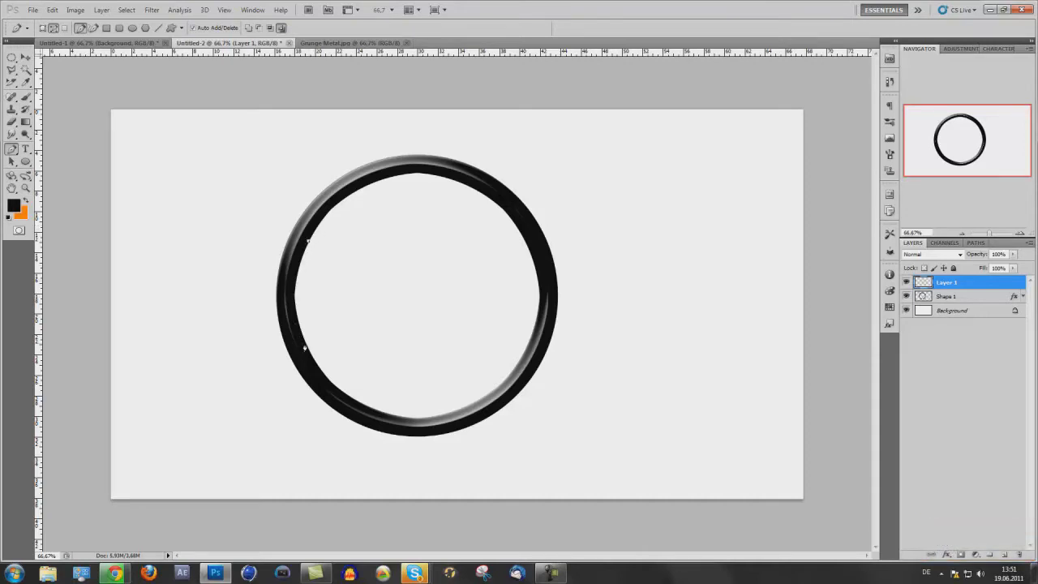
{"action": "left_click_drag", "start_coordinate": [305, 347], "coordinate": [335, 399]}
{"action": "left_click_drag", "start_coordinate": [307, 231], "coordinate": [348, 170]}
{"action": "right_click", "coordinate": [302, 252]}
- Make orange the foreground colour and fill the traced path with it
{"action": "left_click", "coordinate": [28, 203]}
{"action": "left_click", "coordinate": [26, 199]}
{"action": "left_click", "coordinate": [13, 206]}
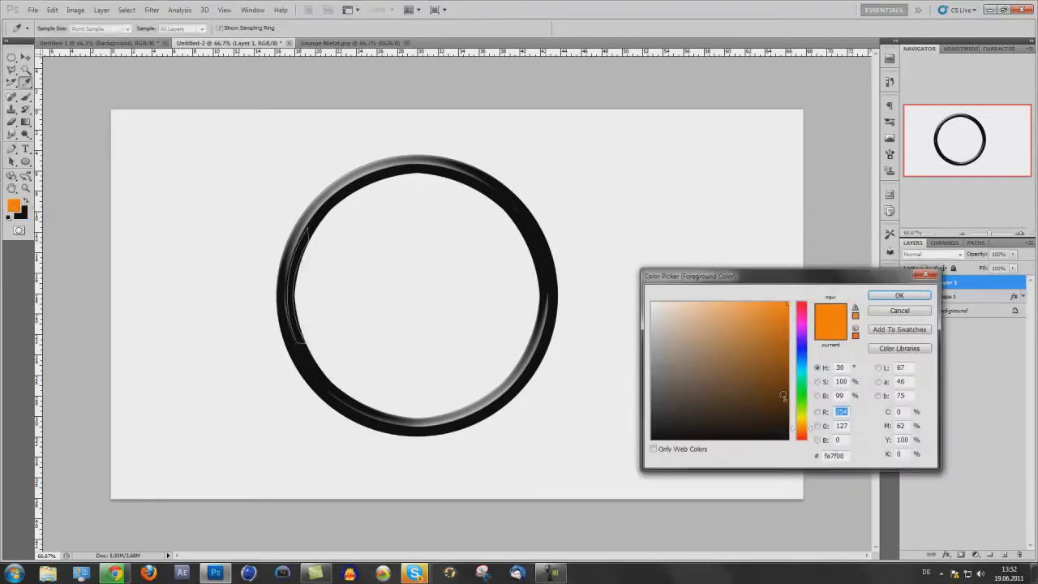
{"action": "left_click", "coordinate": [902, 302]}
{"action": "key", "text": "p"}
{"action": "right_click", "coordinate": [297, 272]}
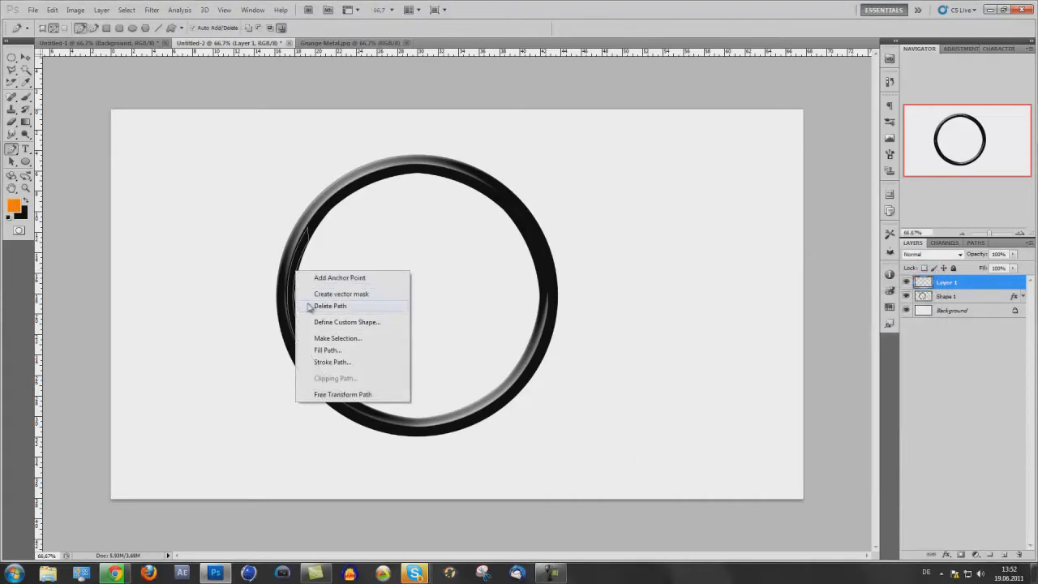
{"action": "left_click", "coordinate": [328, 350]}
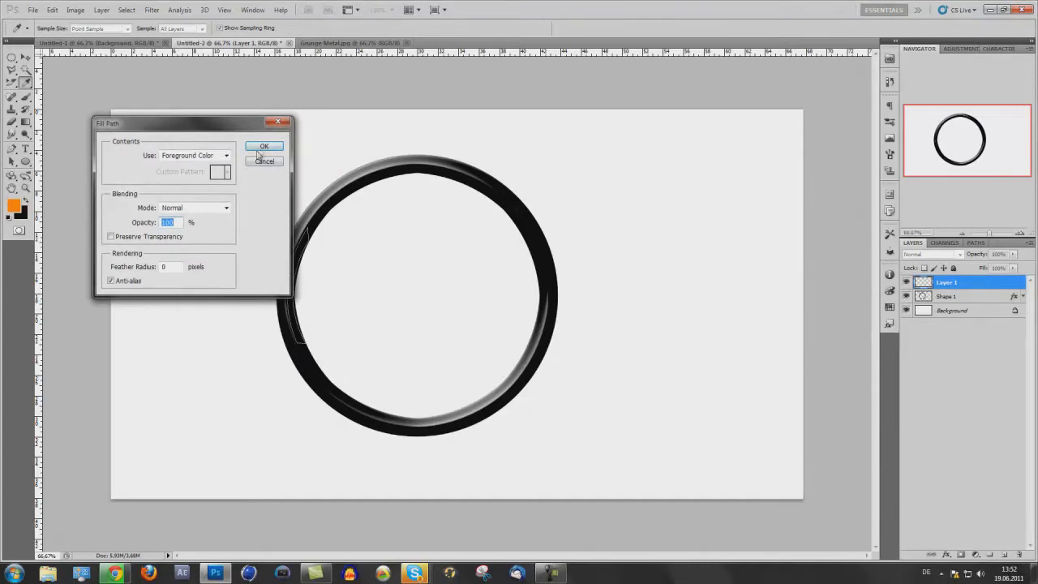
{"action": "left_click", "coordinate": [260, 149]}
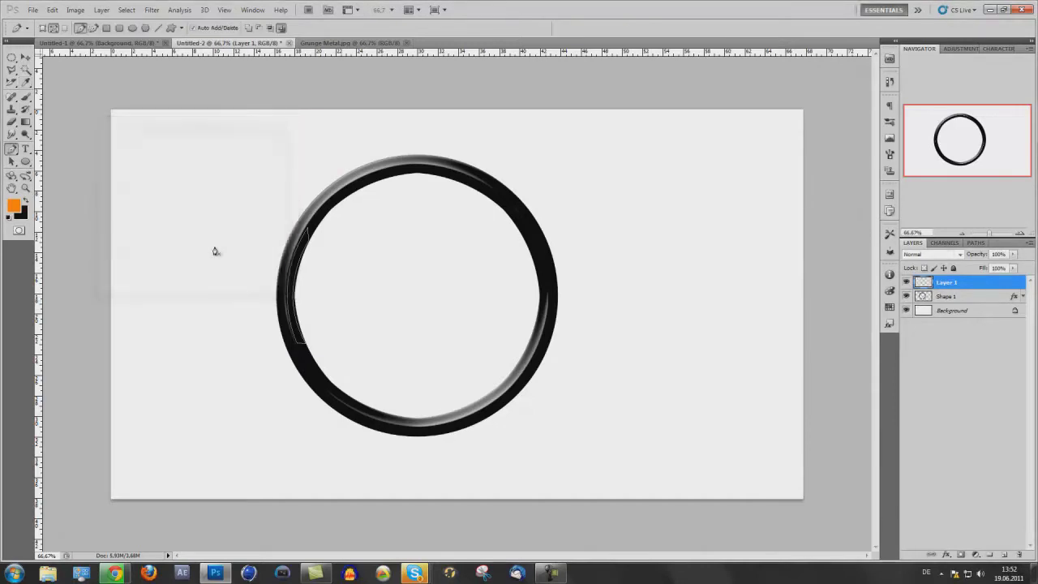
- Delete the path and give Layer 1 an Inner Shadow with choke 20
{"action": "right_click", "coordinate": [294, 266]}
{"action": "left_click", "coordinate": [316, 294]}
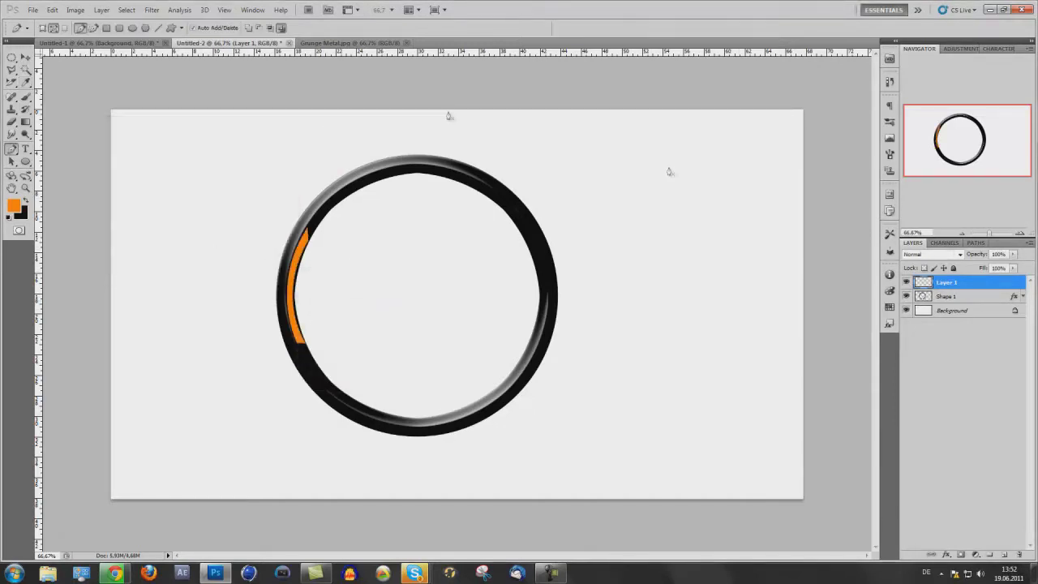
{"action": "double_click", "coordinate": [978, 287]}
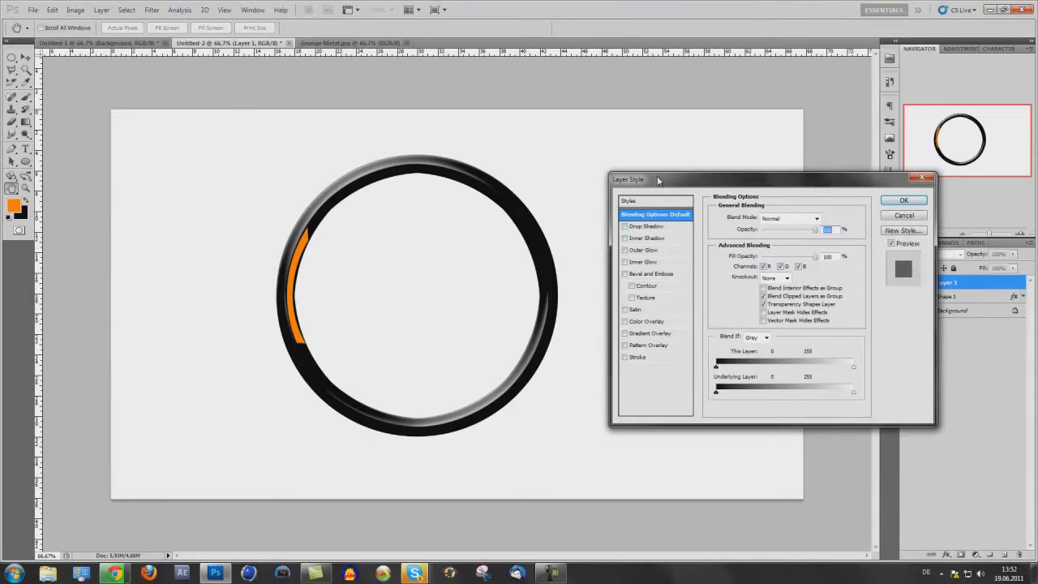
{"action": "left_click_drag", "start_coordinate": [659, 180], "coordinate": [600, 189]}
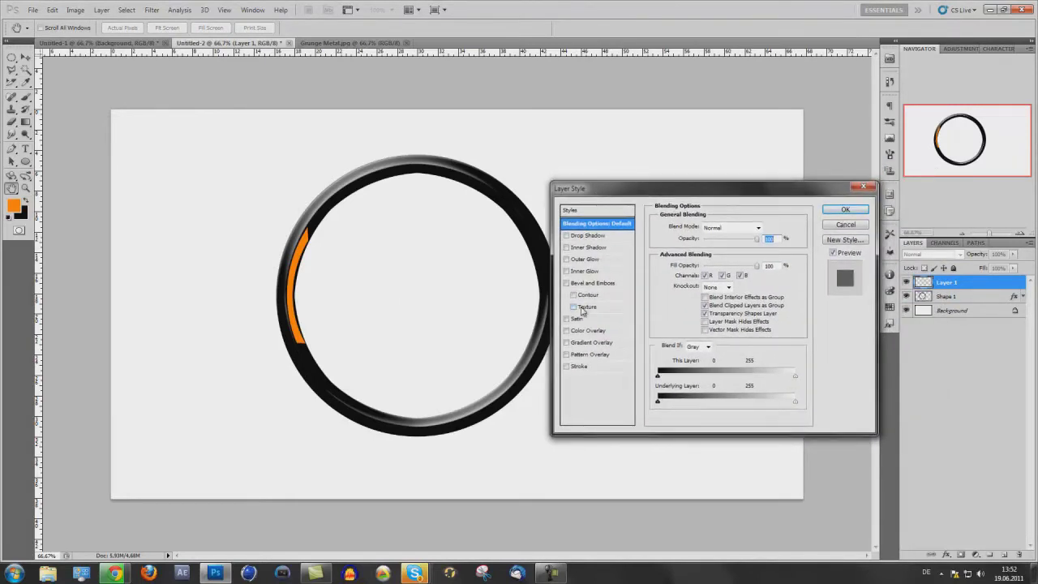
{"action": "left_click", "coordinate": [586, 248]}
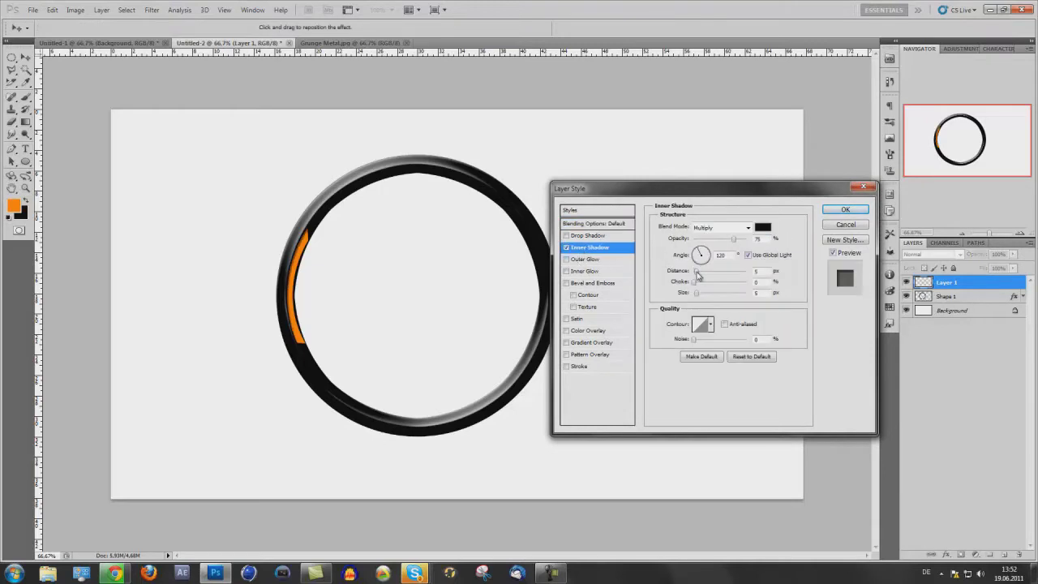
{"action": "left_click", "coordinate": [758, 282]}
{"action": "type", "text": "20"}
- Add an Outer Glow sampled from the orange fill, enlarge it slightly, and apply
{"action": "left_click", "coordinate": [580, 260]}
{"action": "left_click", "coordinate": [680, 262]}
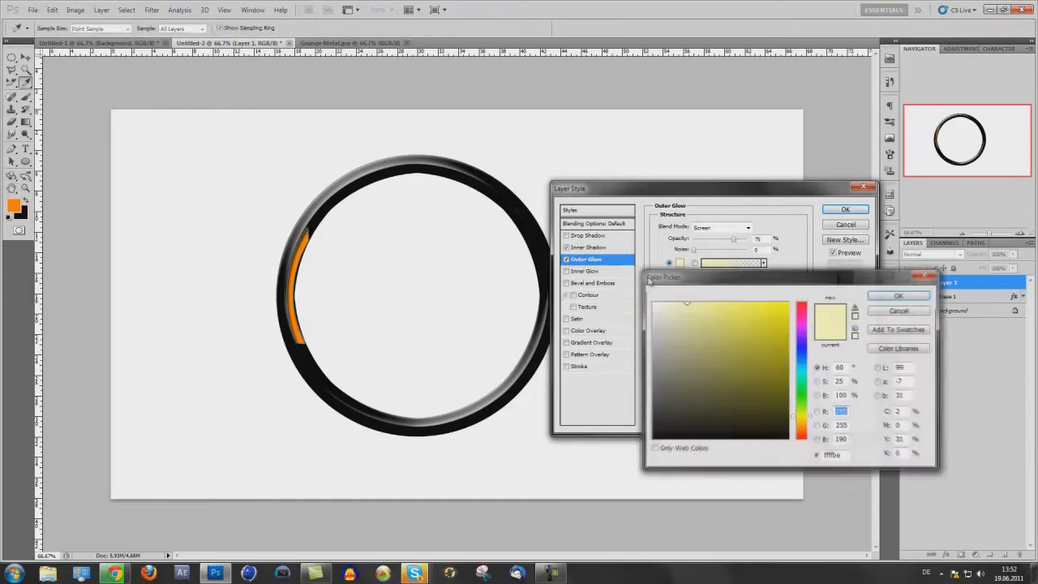
{"action": "left_click", "coordinate": [297, 264]}
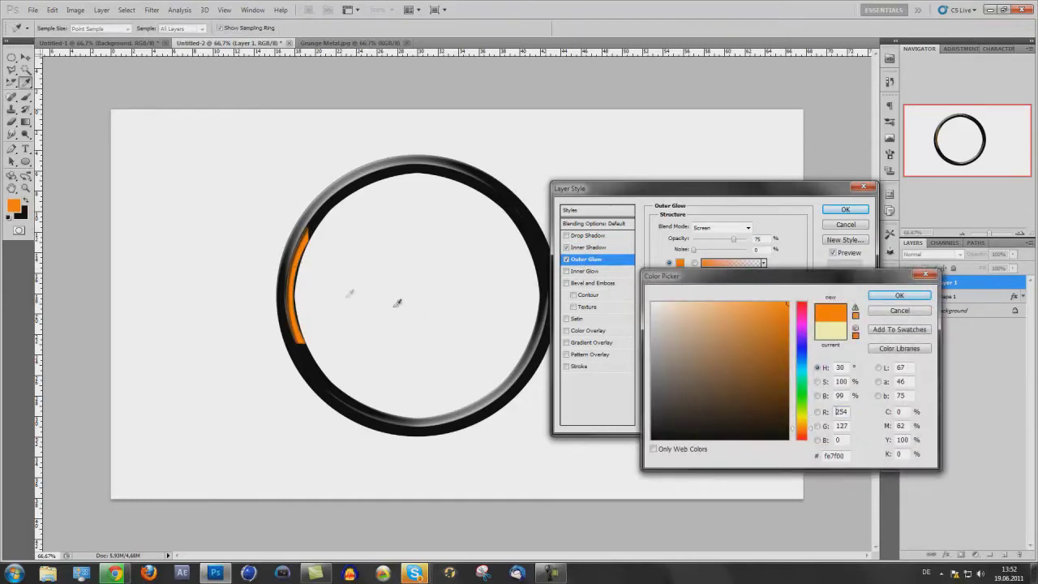
{"action": "left_click", "coordinate": [900, 296]}
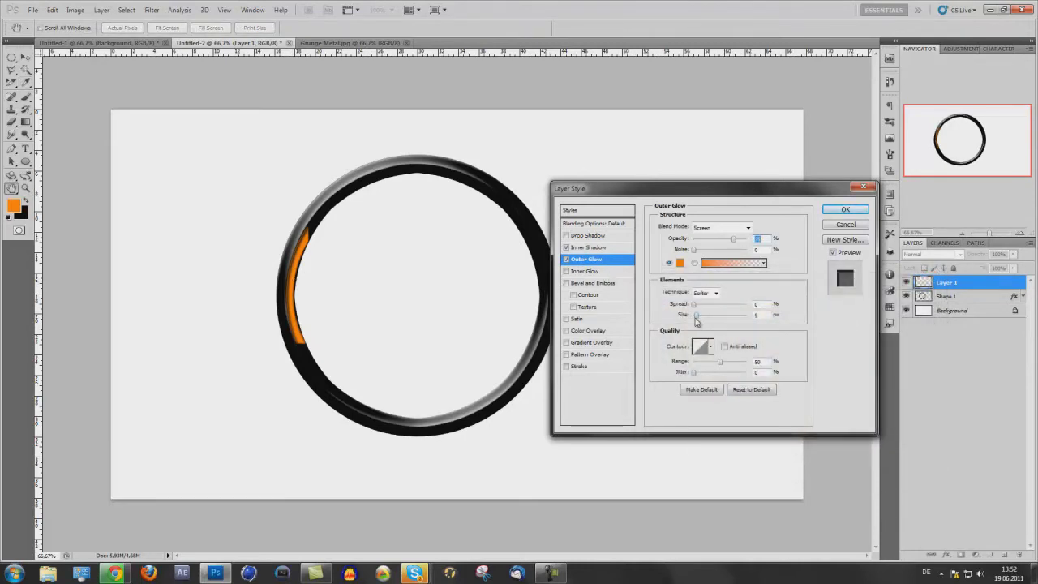
{"action": "left_click_drag", "start_coordinate": [697, 315], "coordinate": [699, 319]}
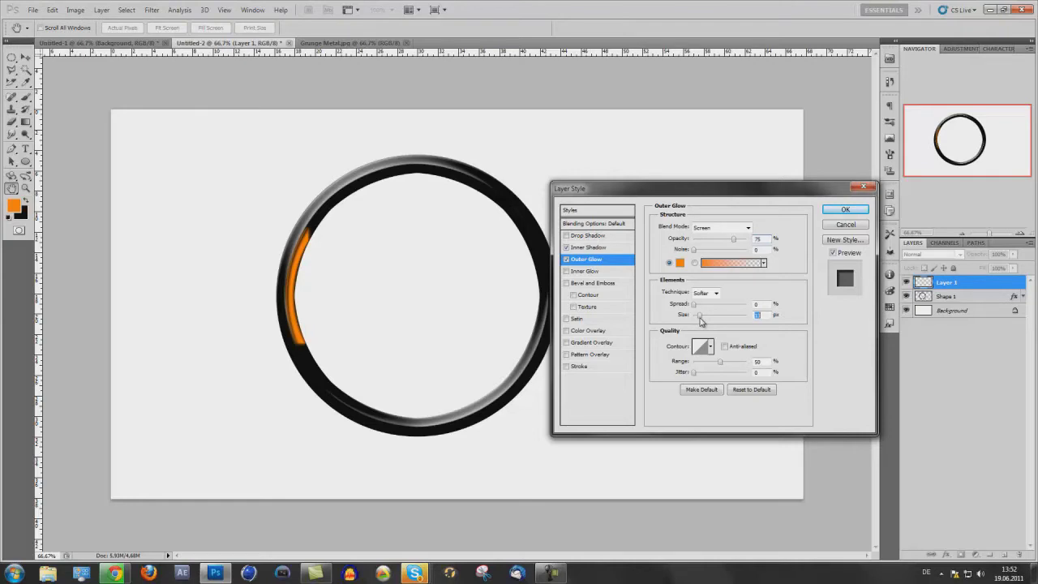
{"action": "left_click", "coordinate": [845, 209]}
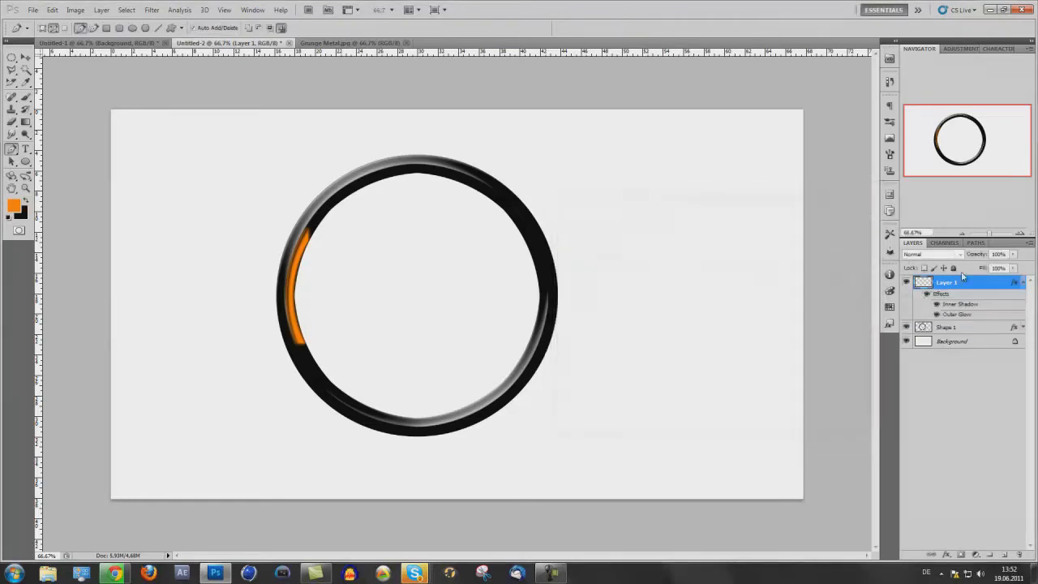
- Duplicate Layer 1 to make a second orange accent
{"action": "left_click", "coordinate": [1022, 282]}
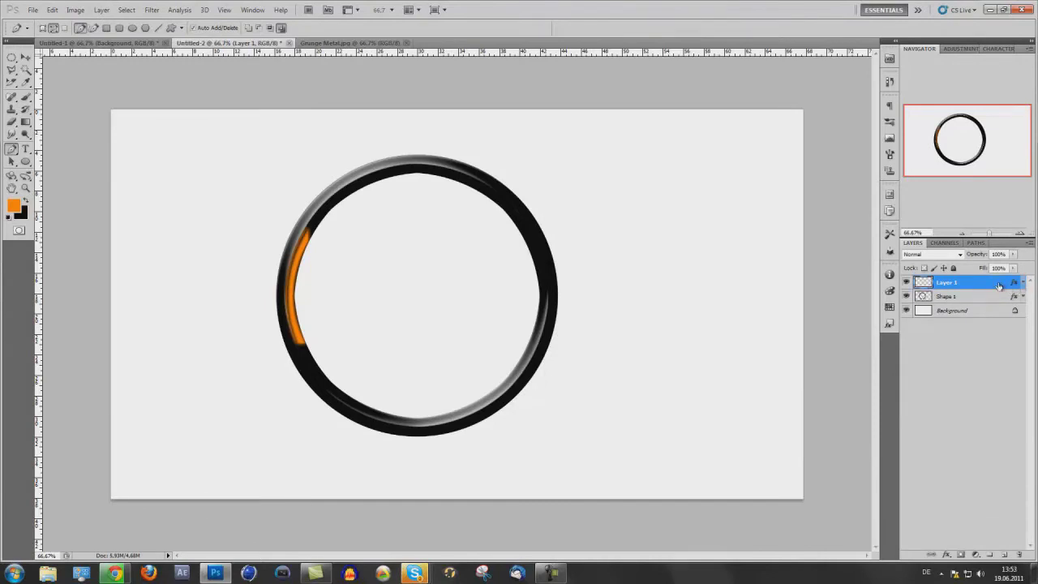
{"action": "key", "text": "ctrl+j"}
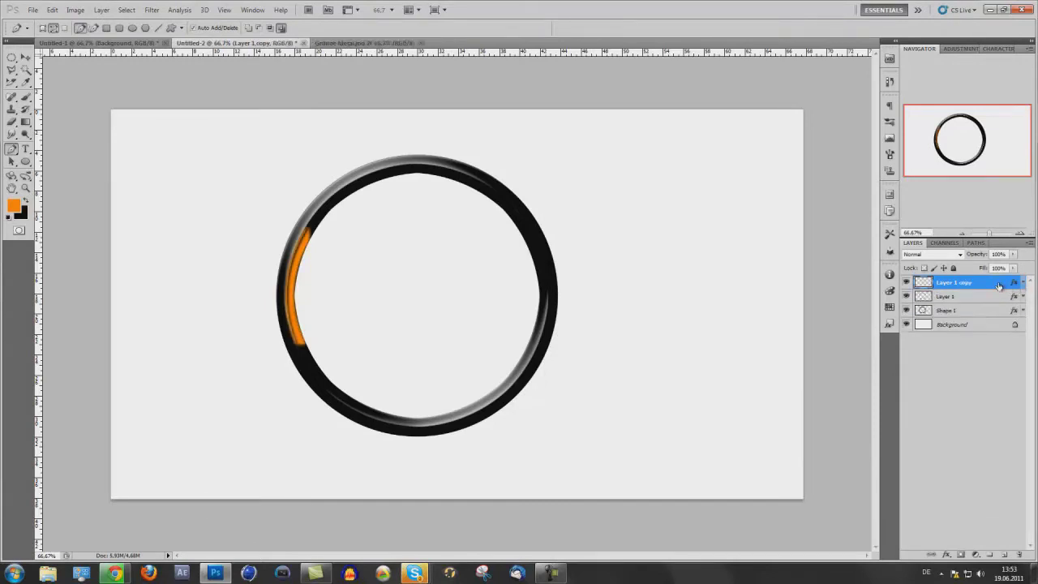
{"action": "key", "text": "ctrl+z"}
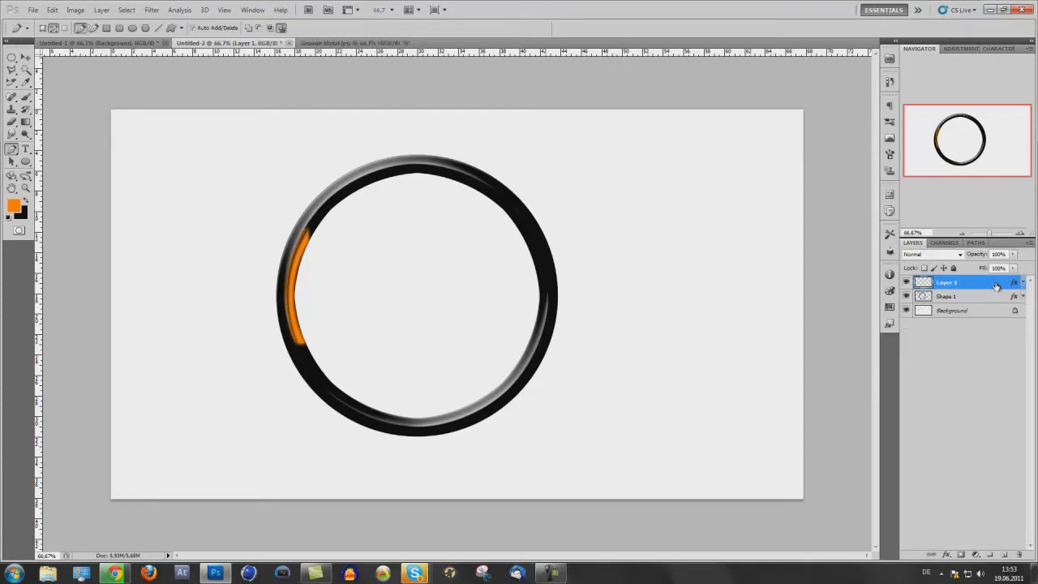
{"action": "left_click_drag", "start_coordinate": [996, 285], "coordinate": [1004, 555]}
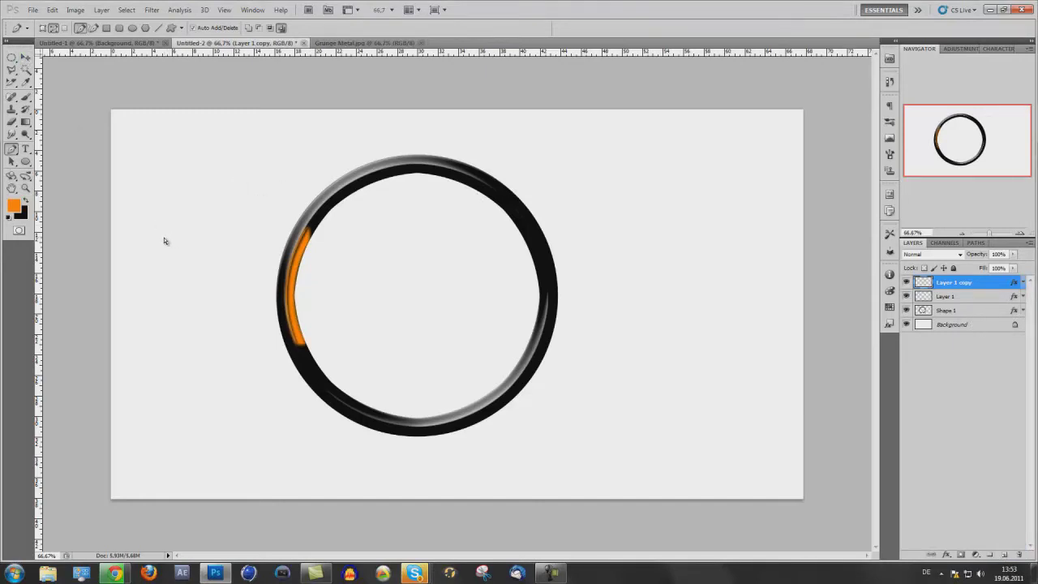
- Flip the copied orange arc horizontally onto the ring's right side
{"action": "key", "text": "ctrl+t"}
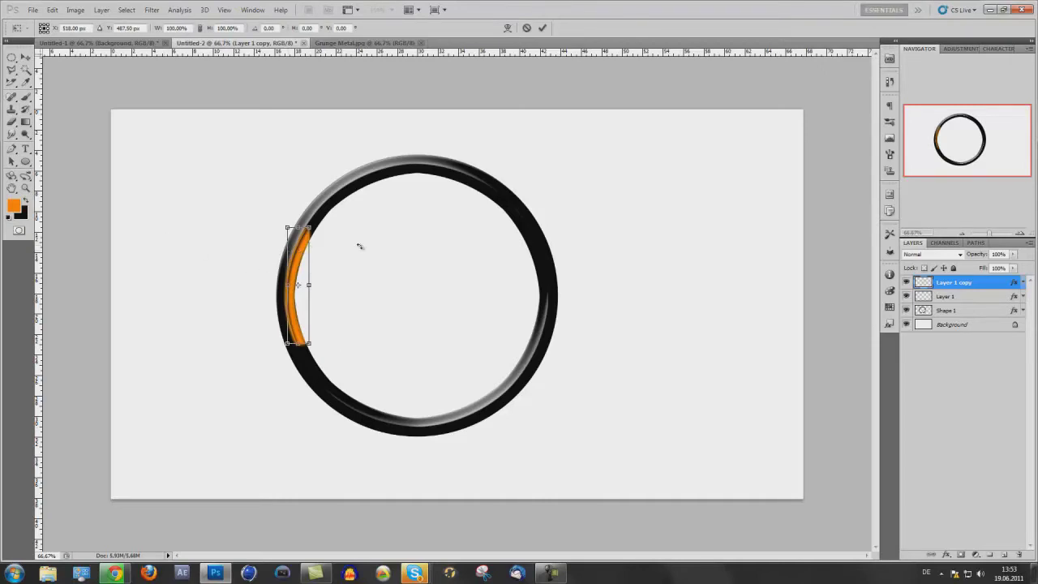
{"action": "left_click_drag", "start_coordinate": [359, 246], "coordinate": [336, 257]}
{"action": "right_click", "coordinate": [296, 263]}
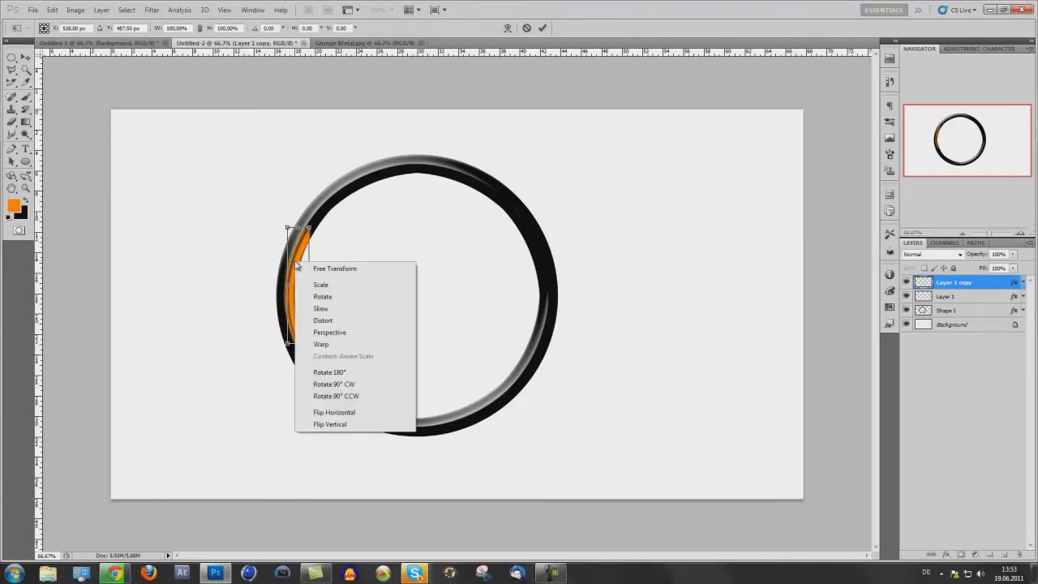
{"action": "left_click", "coordinate": [338, 416]}
{"action": "left_click", "coordinate": [25, 57]}
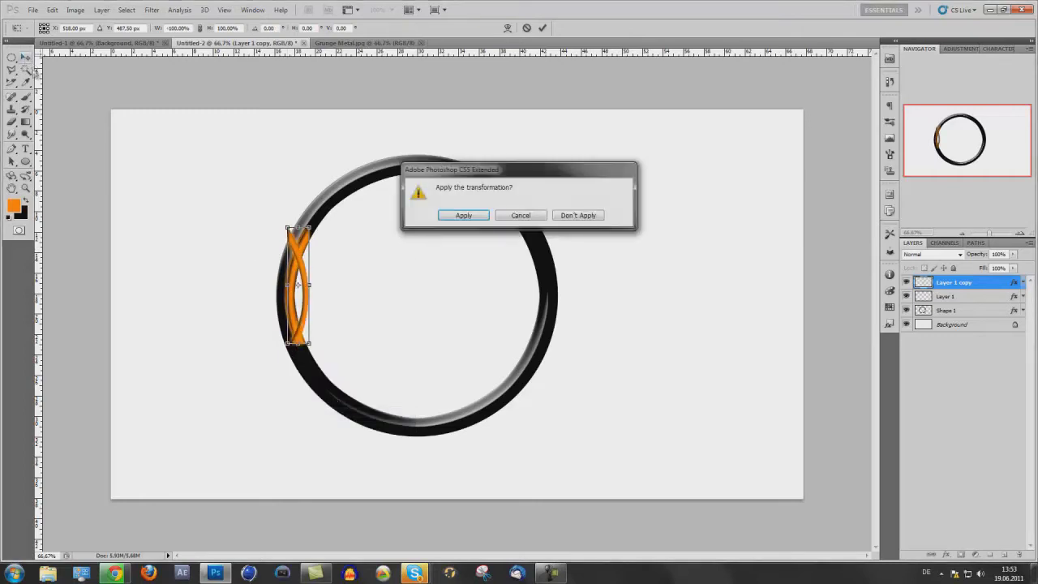
{"action": "key", "text": "Return"}
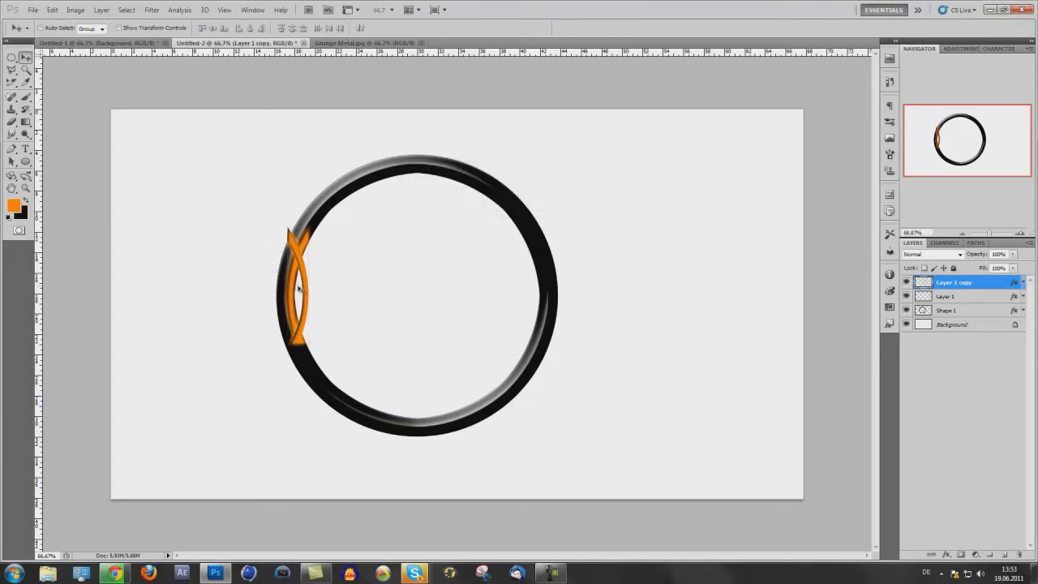
- Check the arc's alignment with a temporary guide, then view the finished button at 100%
{"action": "left_click_drag", "start_coordinate": [278, 52], "coordinate": [539, 263]}
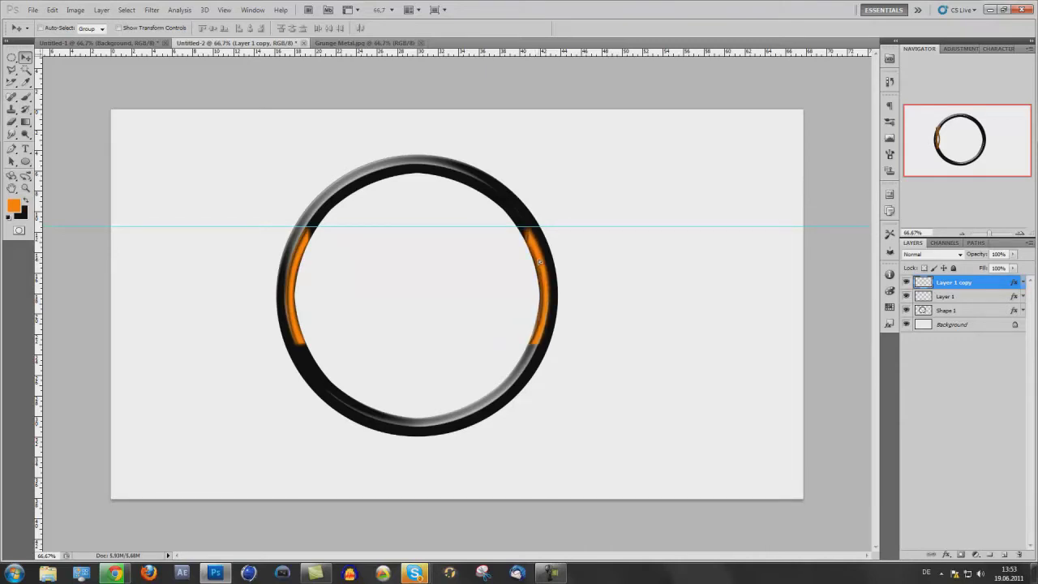
{"action": "left_click_drag", "start_coordinate": [442, 226], "coordinate": [418, 6]}
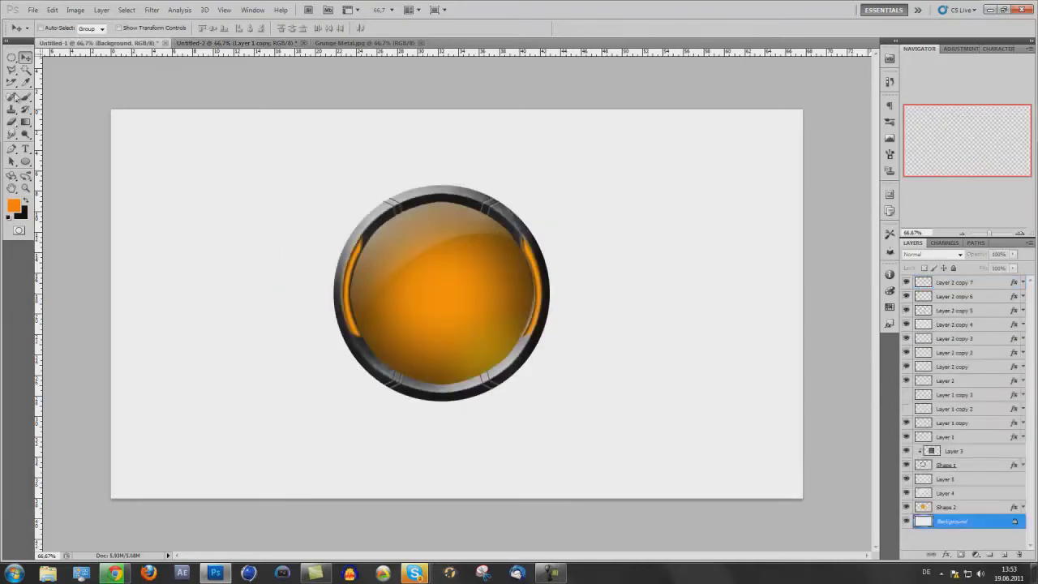
{"action": "left_click", "coordinate": [1019, 234]}
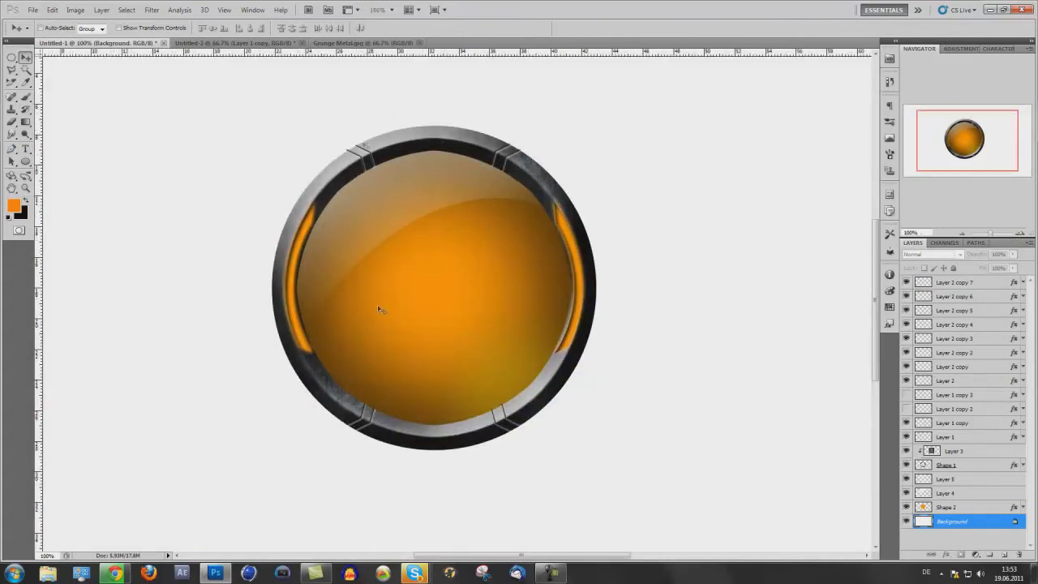
- Switch to Untitled-2 and open Grunge Metal.jpg from the Texture folder
{"action": "left_click", "coordinate": [209, 43]}
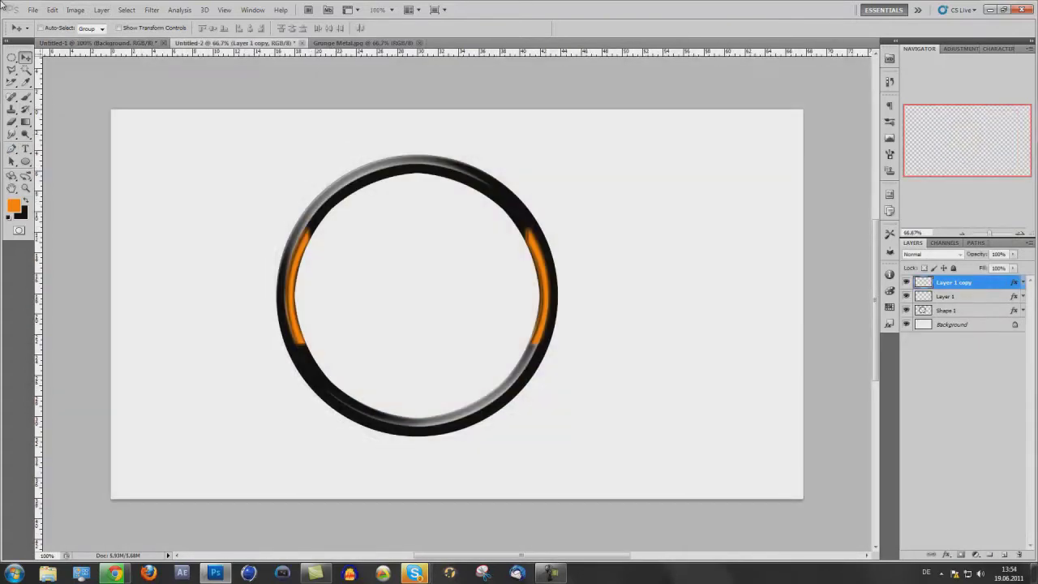
{"action": "left_click", "coordinate": [33, 9]}
{"action": "left_click", "coordinate": [42, 31]}
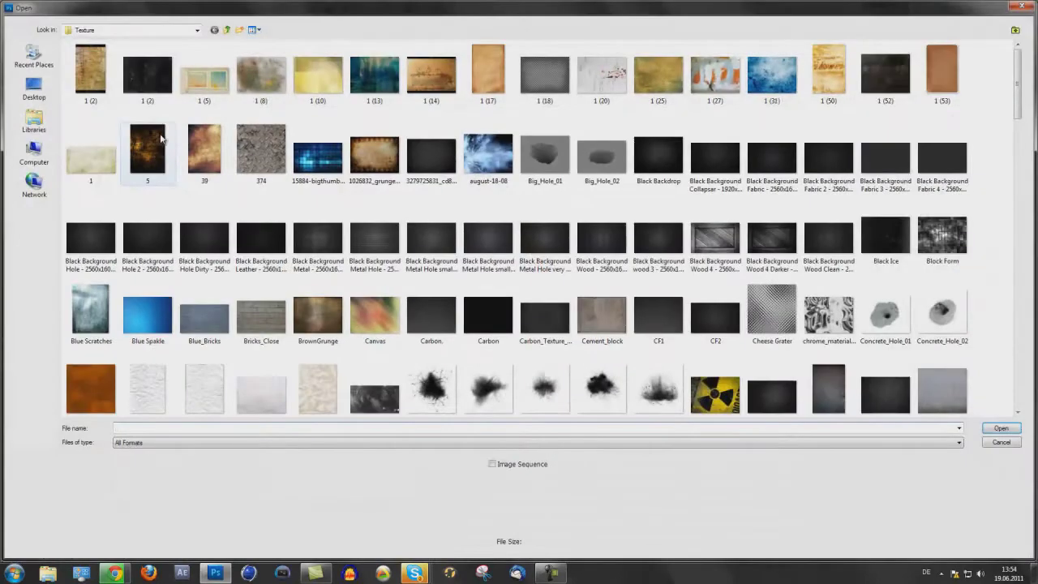
{"action": "left_click", "coordinate": [188, 296]}
{"action": "scroll", "coordinate": [188, 296], "scroll_direction": "down", "scroll_amount": 1}
{"action": "scroll", "coordinate": [186, 296], "scroll_direction": "down", "scroll_amount": 1}
{"action": "scroll", "coordinate": [186, 296], "scroll_direction": "up", "scroll_amount": 3}
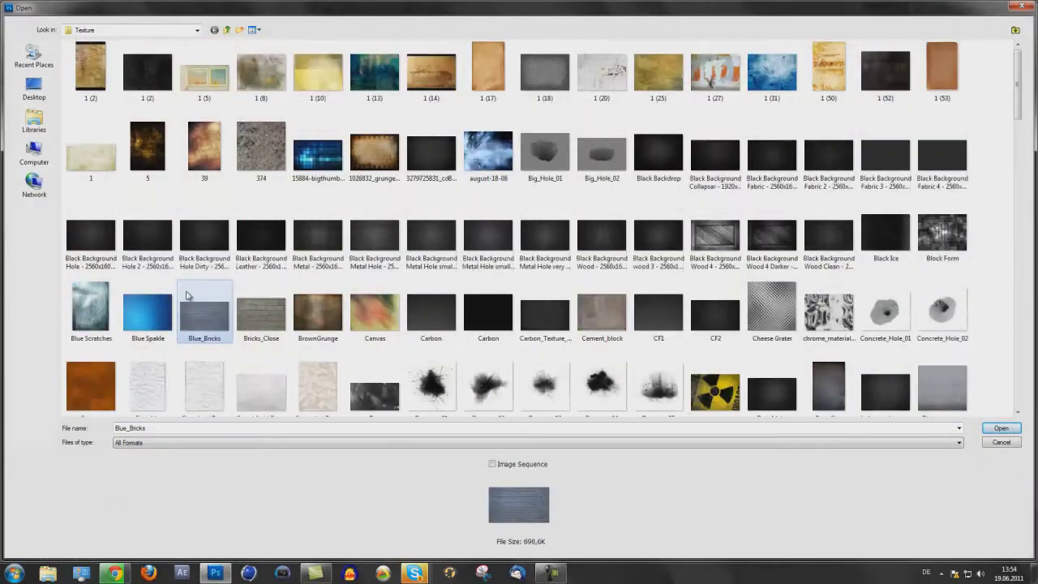
{"action": "scroll", "coordinate": [186, 296], "scroll_direction": "down", "scroll_amount": 6}
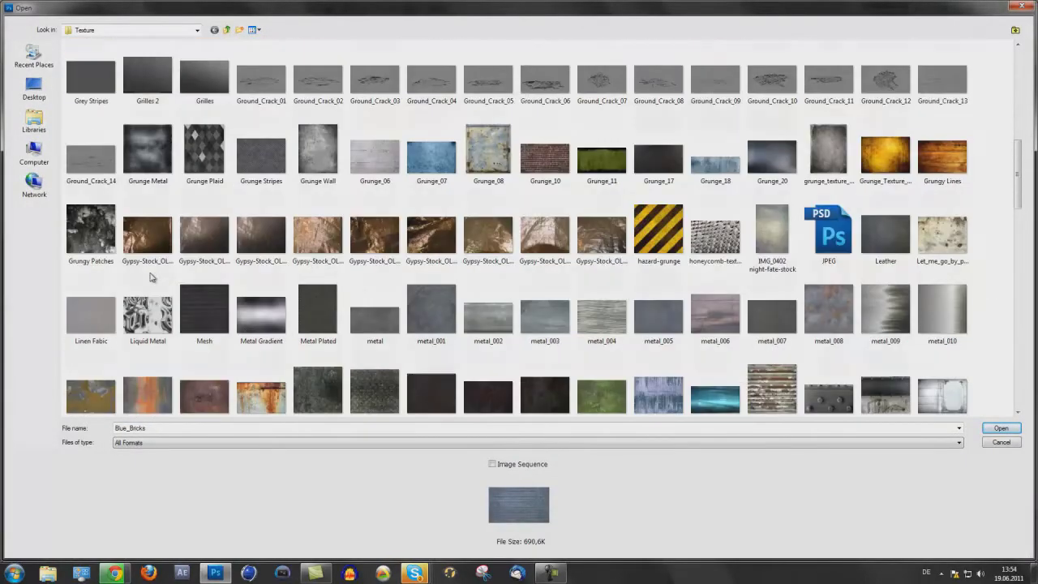
{"action": "scroll", "coordinate": [154, 279], "scroll_direction": "down", "scroll_amount": 5}
{"action": "scroll", "coordinate": [150, 277], "scroll_direction": "up", "scroll_amount": 12}
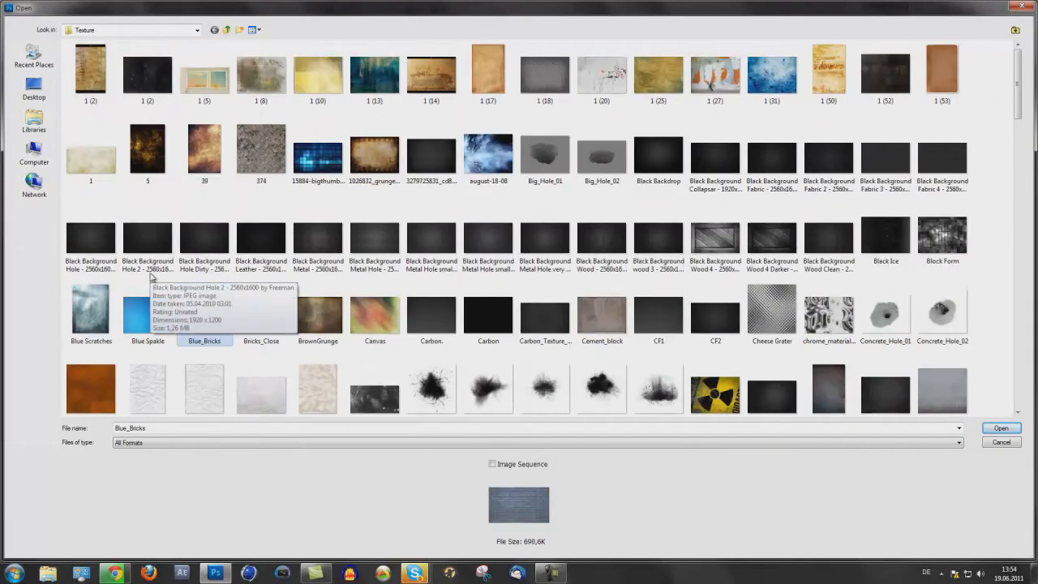
{"action": "scroll", "coordinate": [150, 278], "scroll_direction": "down", "scroll_amount": 5}
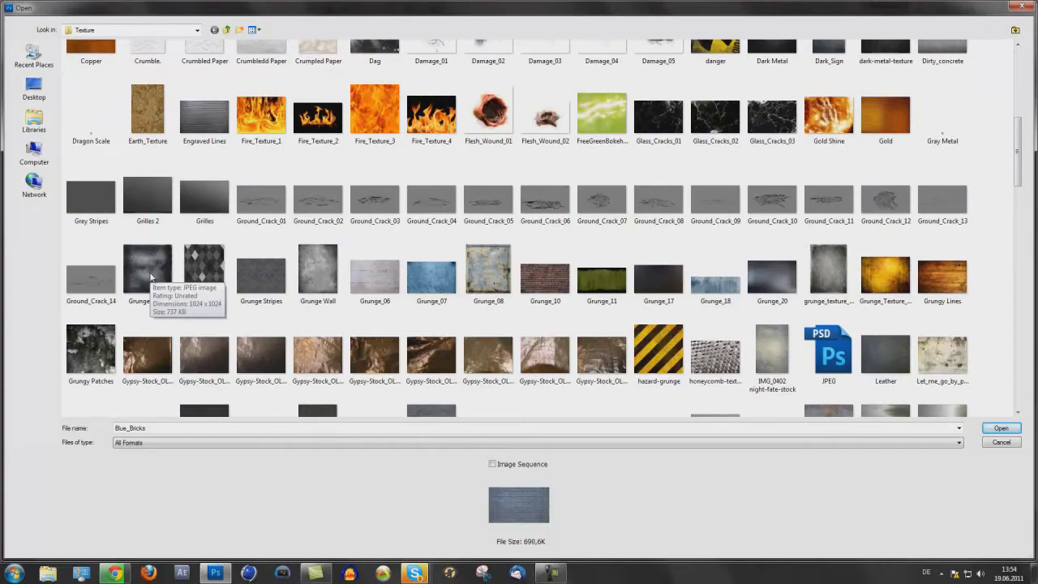
{"action": "double_click", "coordinate": [150, 277]}
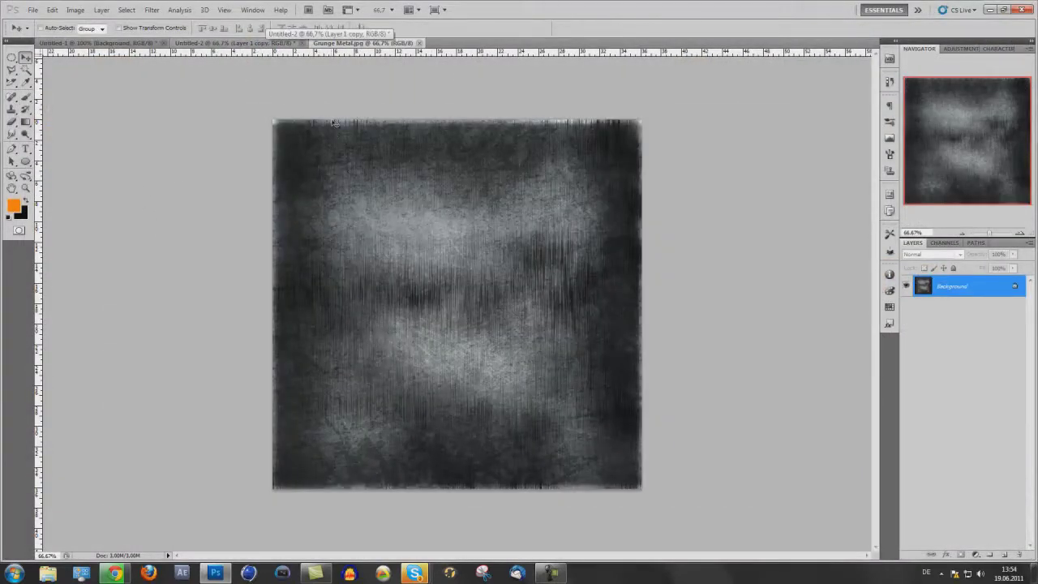
- Drag the grunge texture into Untitled-2, scale it down, centre it on the ring, and place it above Shape 1
{"action": "left_click_drag", "start_coordinate": [239, 42], "coordinate": [472, 299]}
{"action": "left_click_drag", "start_coordinate": [291, 223], "coordinate": [351, 236]}
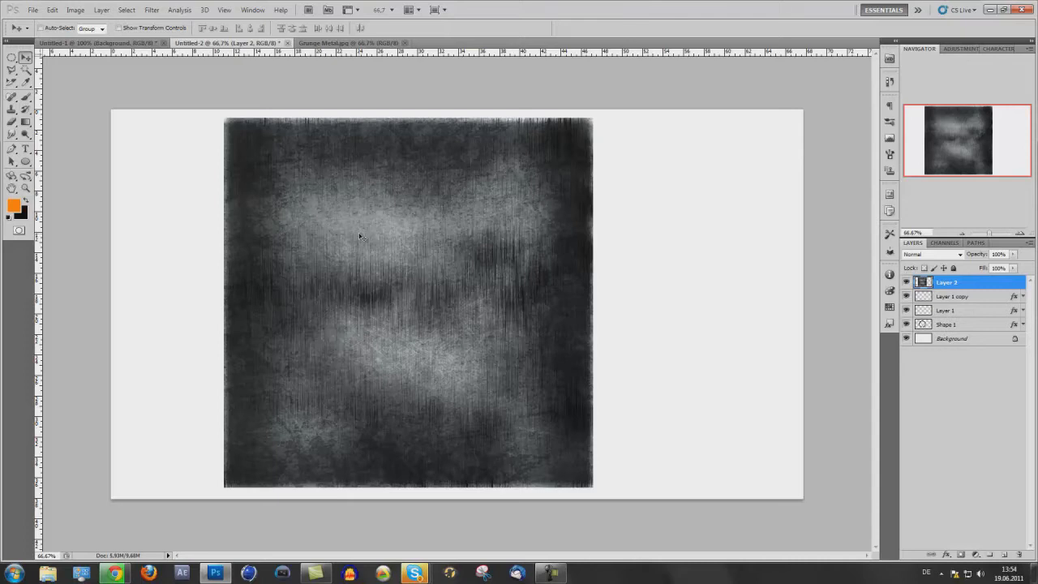
{"action": "key", "text": "ctrl+t"}
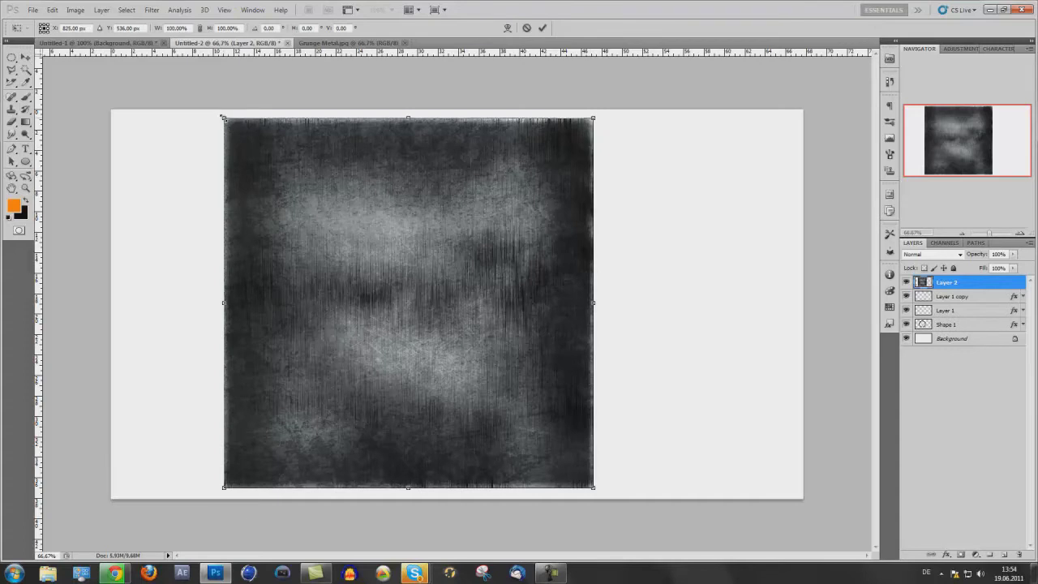
{"action": "left_click_drag", "start_coordinate": [225, 119], "coordinate": [247, 163]}
{"action": "key", "text": "Return"}
{"action": "left_click_drag", "start_coordinate": [378, 227], "coordinate": [386, 221]}
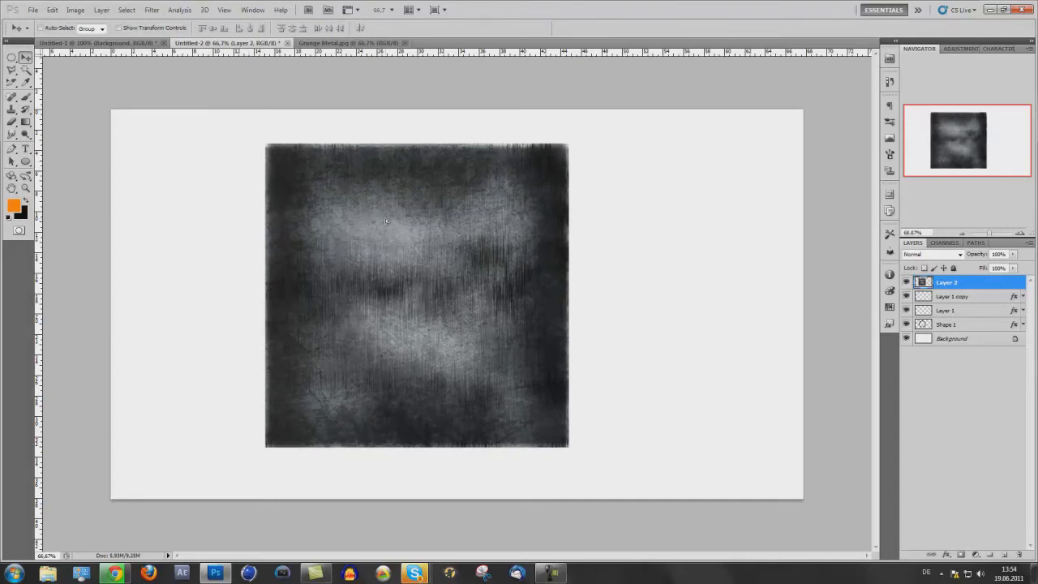
{"action": "left_click_drag", "start_coordinate": [943, 310], "coordinate": [939, 318]}
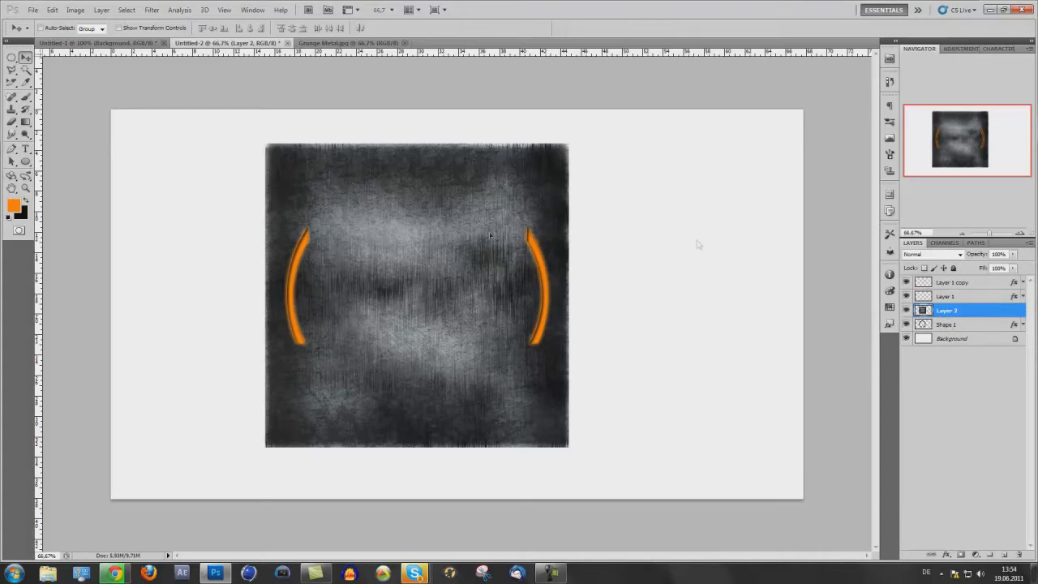
- Clip grunge Layer 2 to the ring, test a rotation and straighten it, then reorder the layer
{"action": "right_click", "coordinate": [1002, 314]}
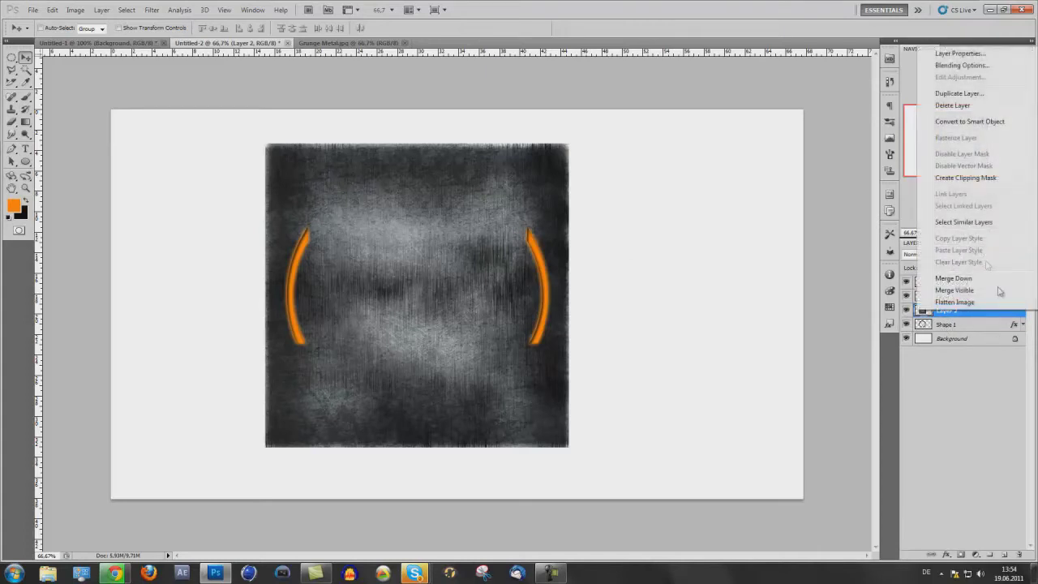
{"action": "left_click", "coordinate": [963, 179]}
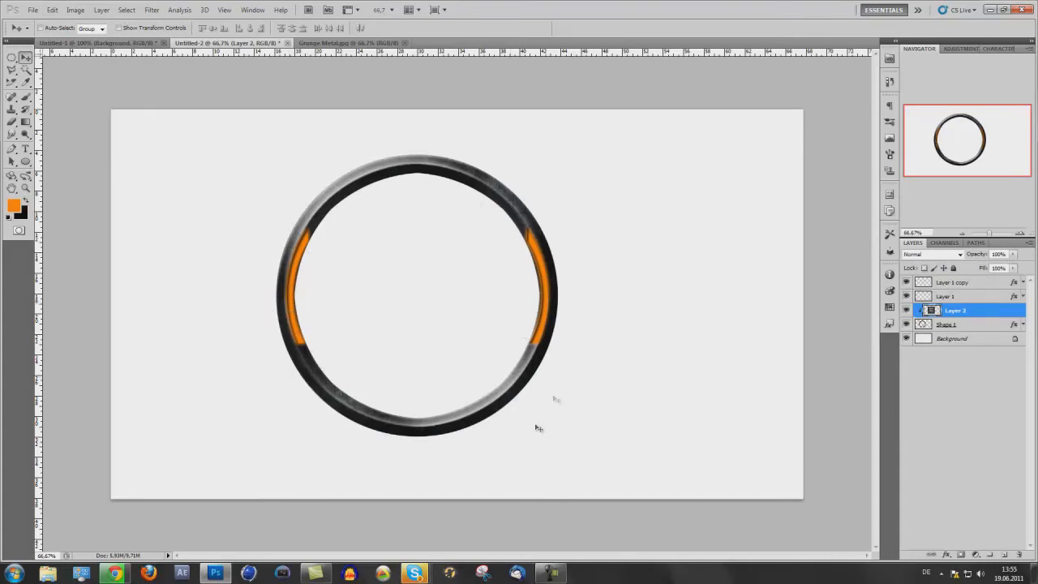
{"action": "key", "text": "ctrl+t"}
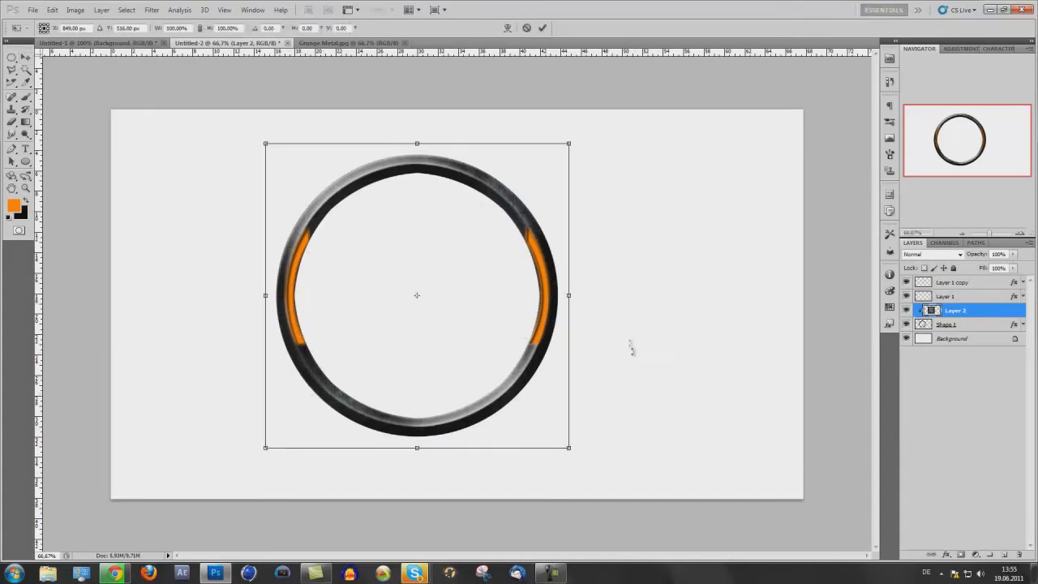
{"action": "left_click_drag", "start_coordinate": [619, 374], "coordinate": [573, 412]}
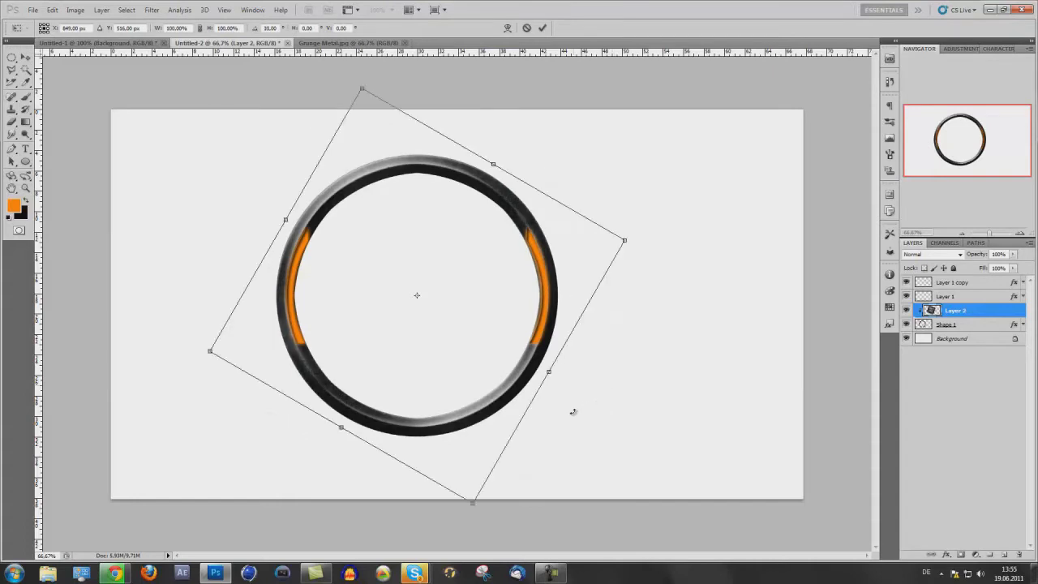
{"action": "left_click_drag", "start_coordinate": [593, 353], "coordinate": [598, 324]}
{"action": "key", "text": "Return"}
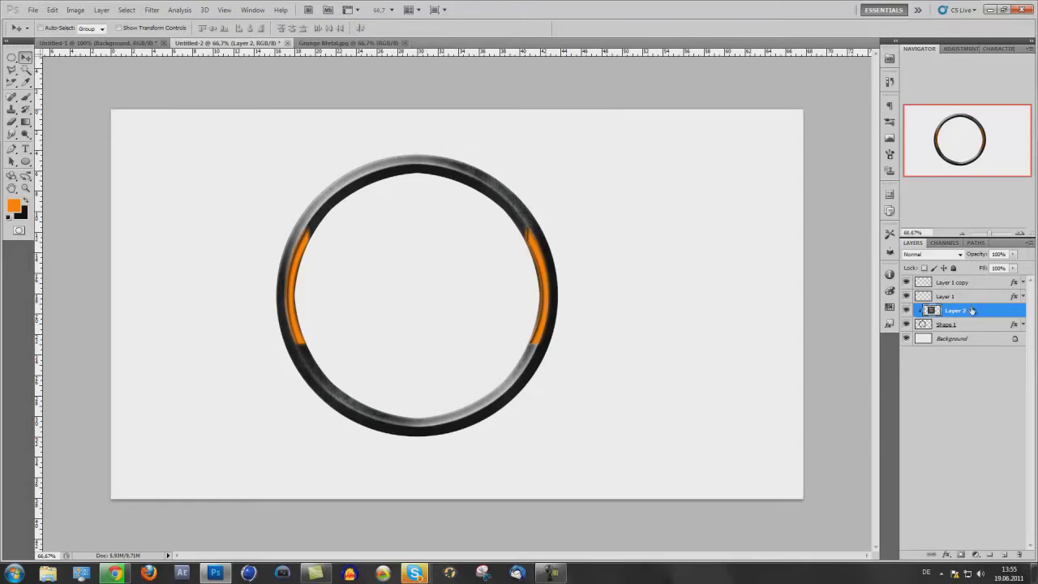
{"action": "left_click_drag", "start_coordinate": [971, 311], "coordinate": [970, 282]}
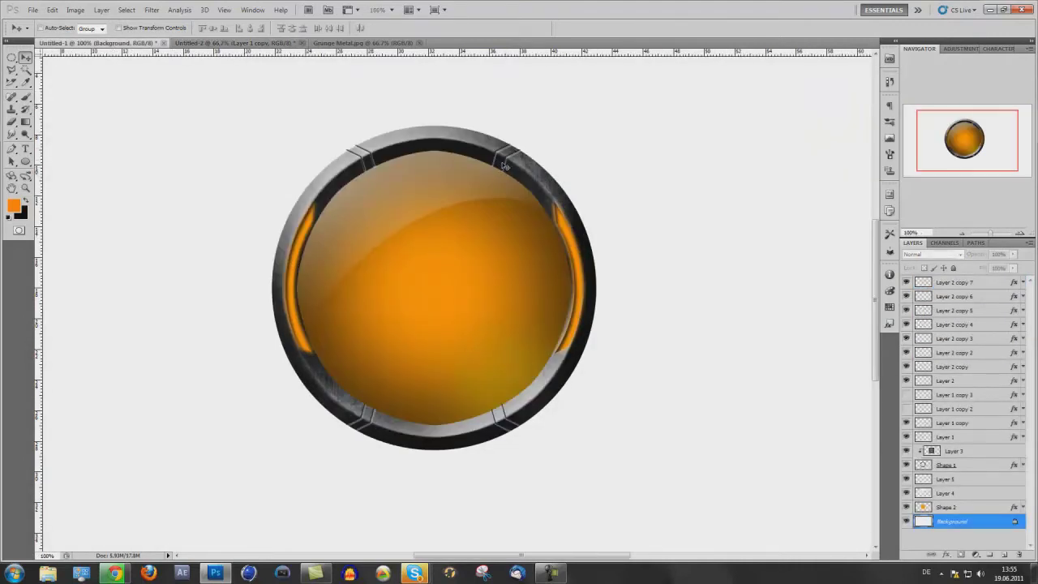
- In the ring document, add a new empty layer and zoom to 100% with the path tool
{"action": "left_click", "coordinate": [197, 45]}
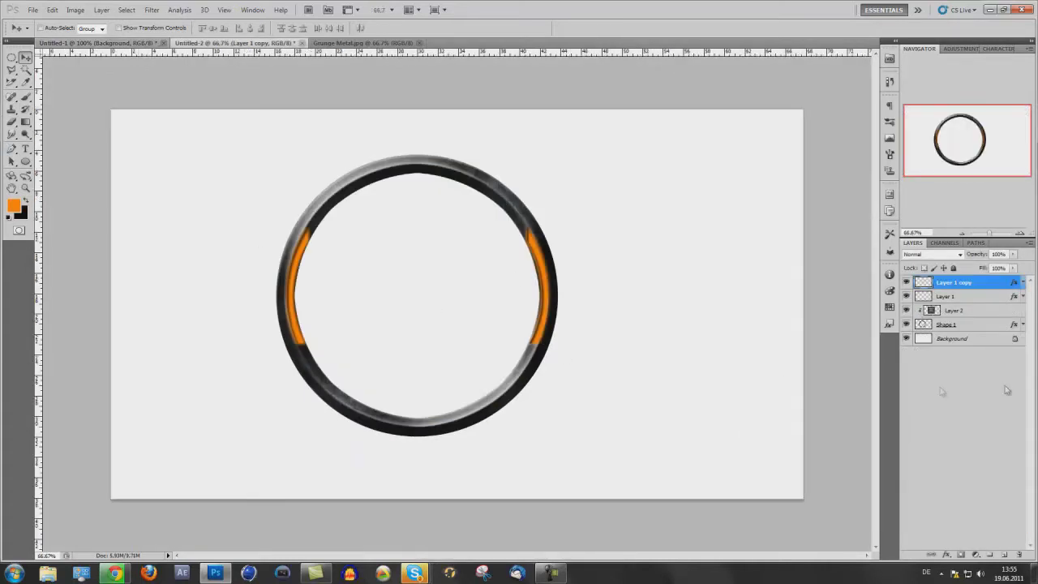
{"action": "left_click", "coordinate": [1004, 554]}
{"action": "left_click", "coordinate": [12, 149]}
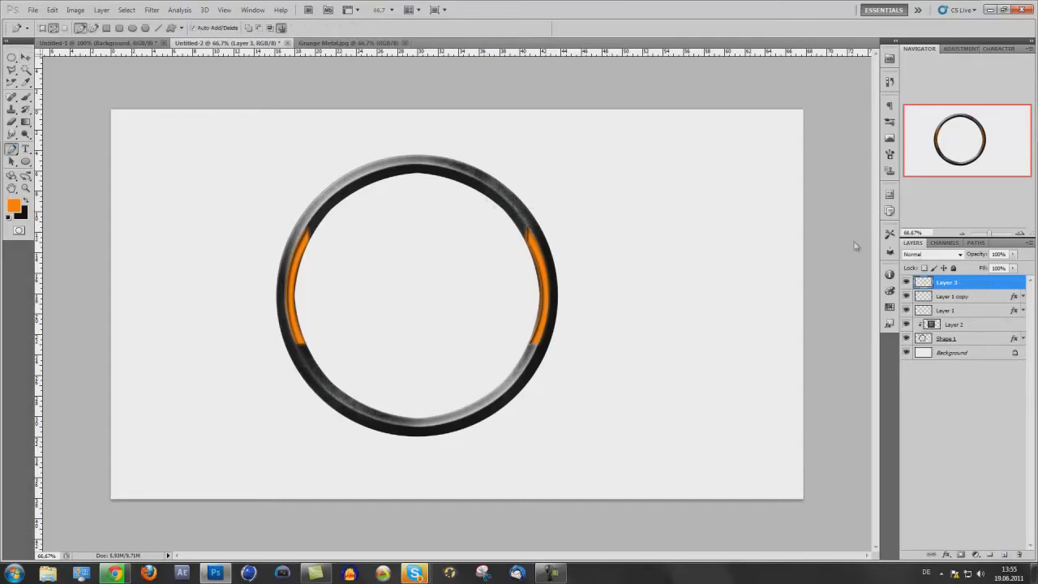
{"action": "key", "text": "ctrl+1"}
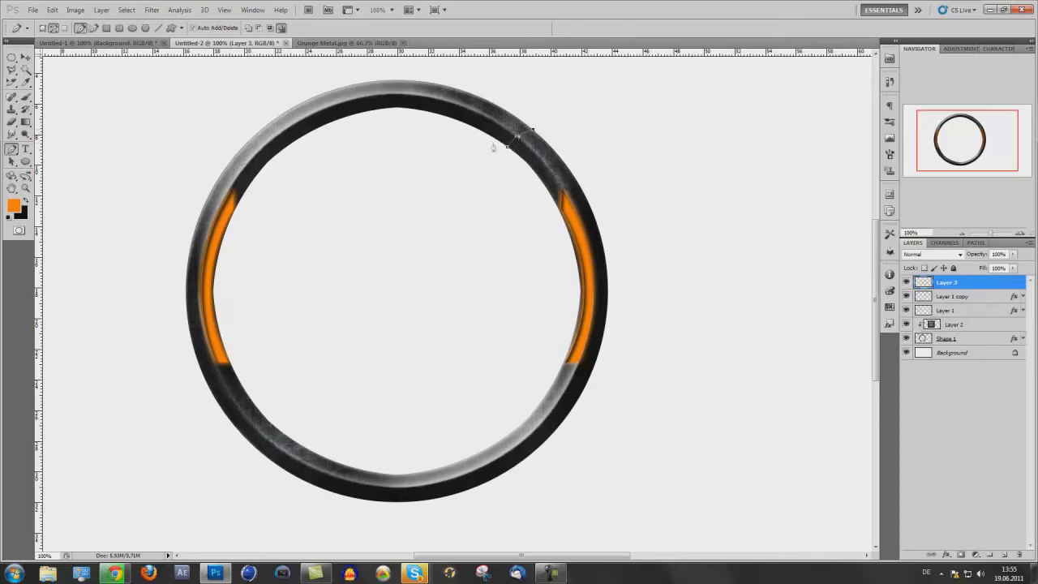
- Set the brush size to 2 px
{"action": "left_click", "coordinate": [26, 97]}
{"action": "left_click", "coordinate": [51, 29]}
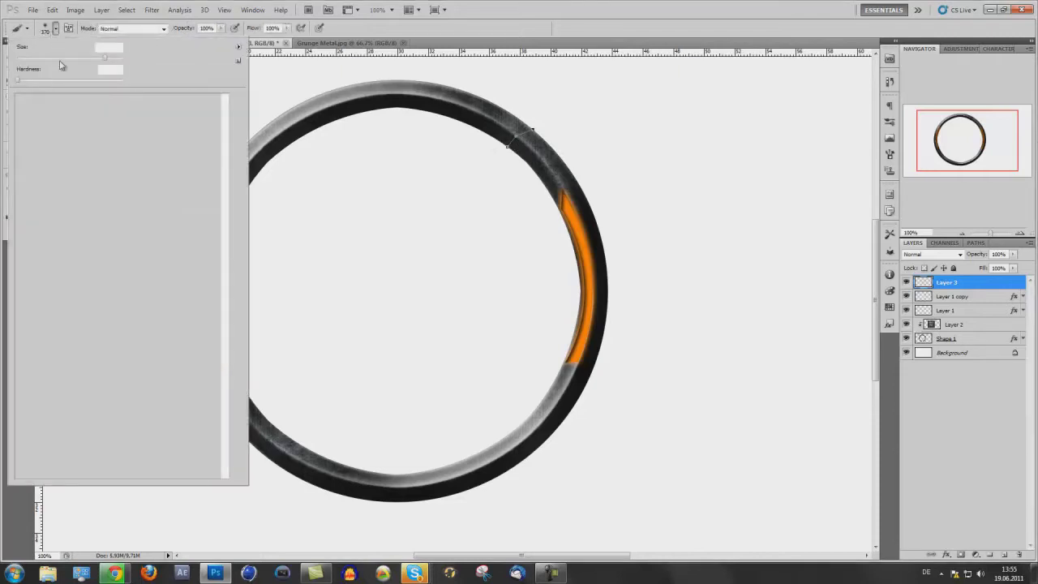
{"action": "left_click_drag", "start_coordinate": [54, 60], "coordinate": [41, 60]}
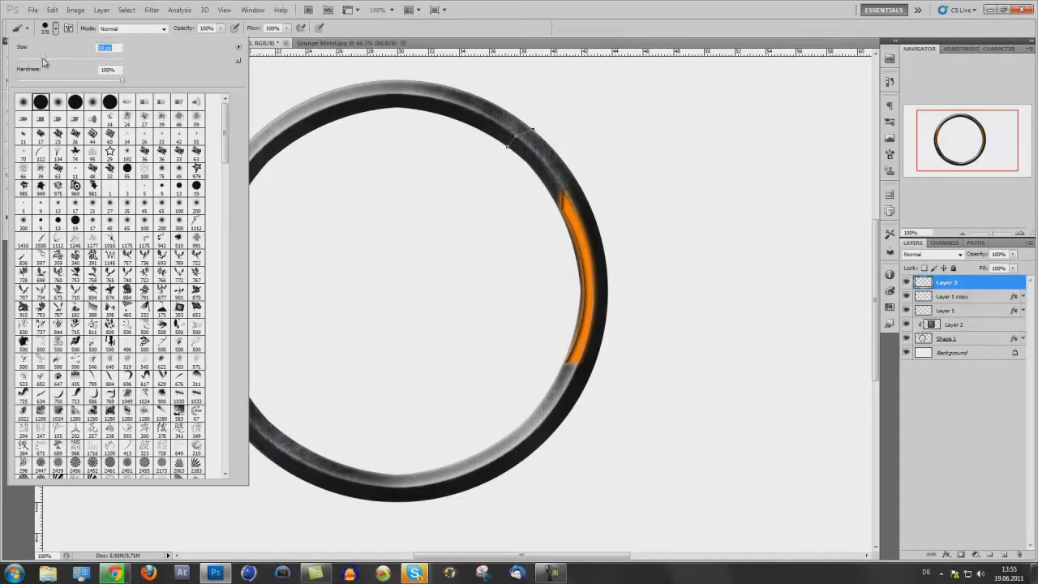
{"action": "left_click", "coordinate": [109, 48]}
{"action": "type", "text": "2"}
{"action": "key", "text": "Return"}
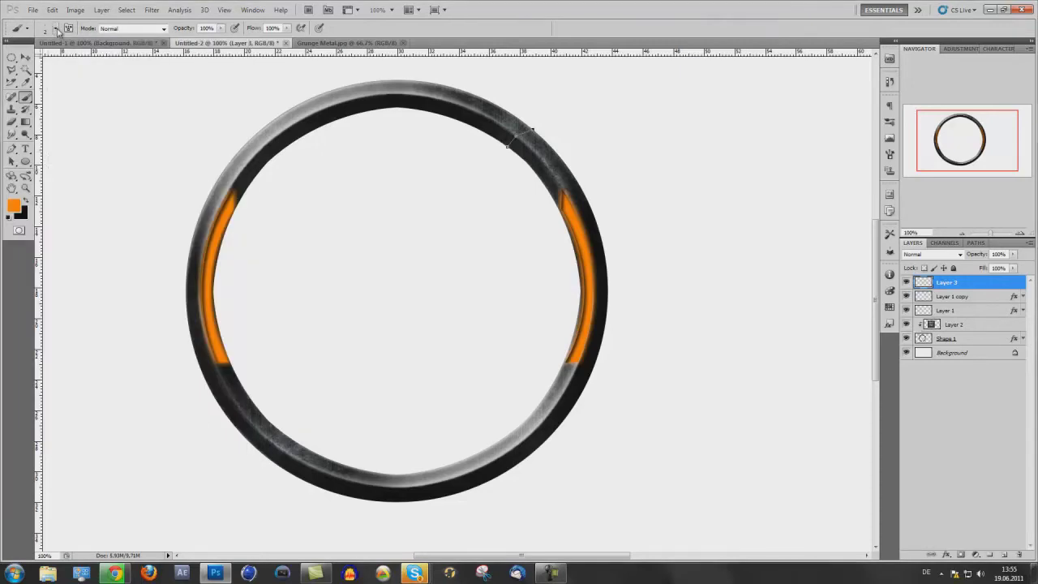
- With black foreground, stroke the path with the Brush onto Layer 3, then delete the path
{"action": "left_click", "coordinate": [11, 150]}
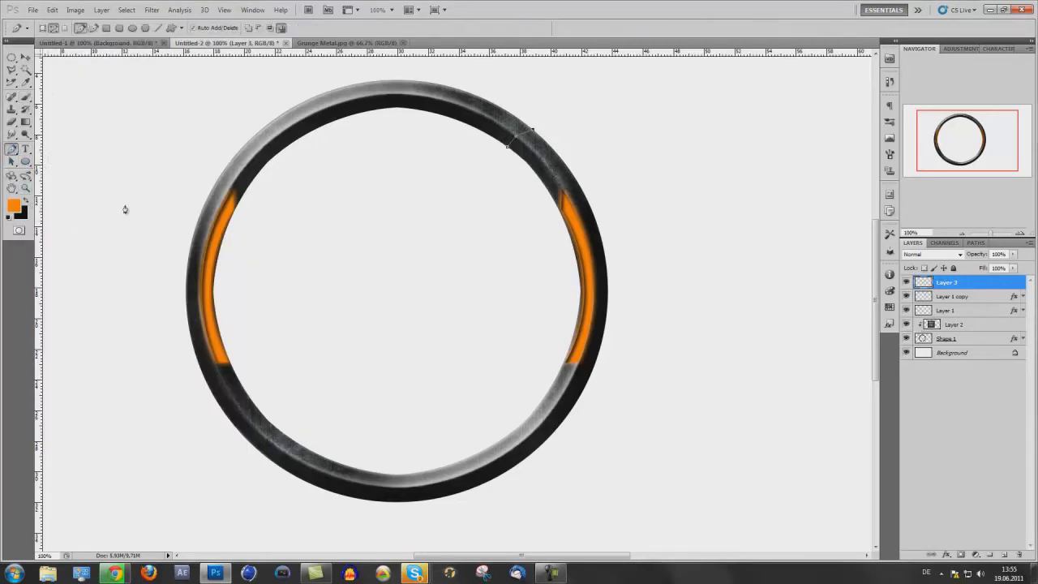
{"action": "left_click", "coordinate": [27, 203]}
{"action": "right_click", "coordinate": [524, 136]}
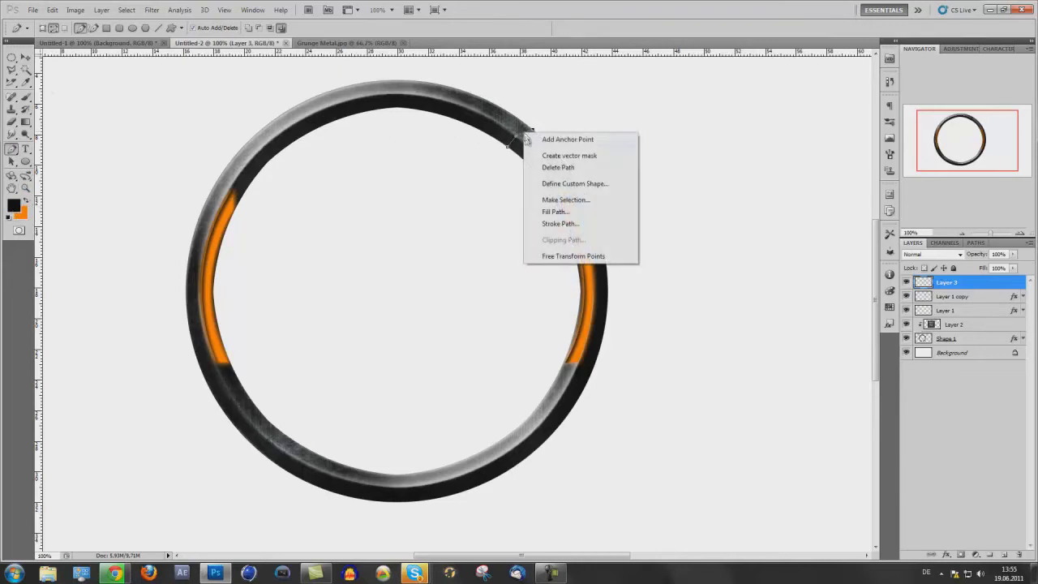
{"action": "left_click", "coordinate": [539, 222]}
{"action": "left_click", "coordinate": [473, 197]}
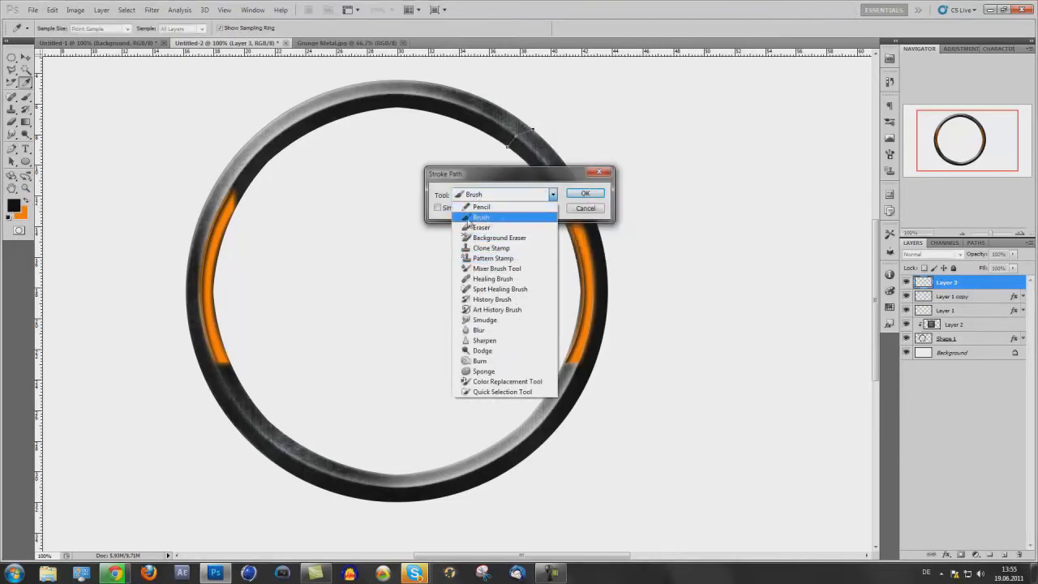
{"action": "left_click", "coordinate": [484, 218]}
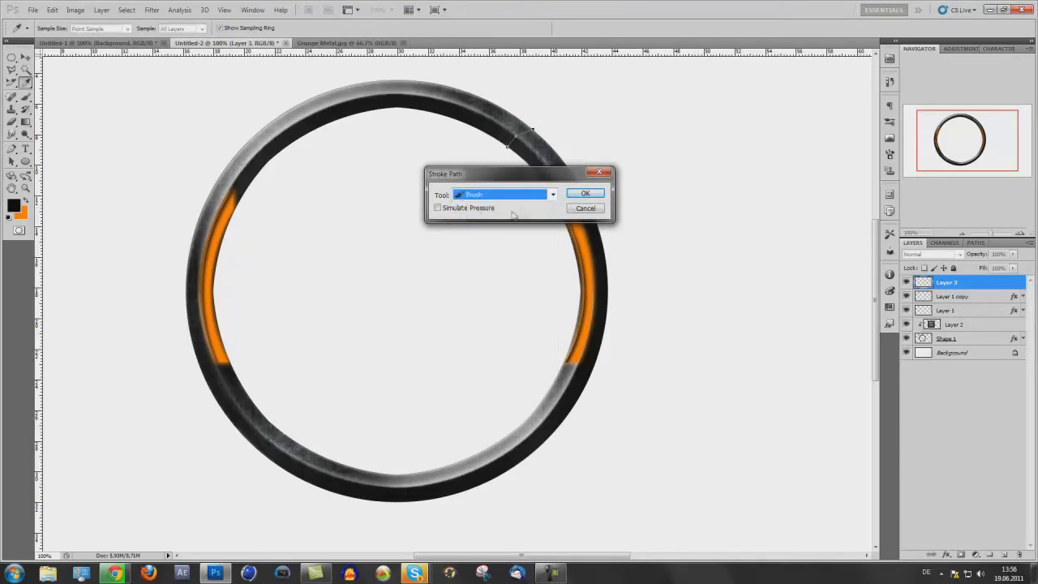
{"action": "left_click", "coordinate": [587, 194]}
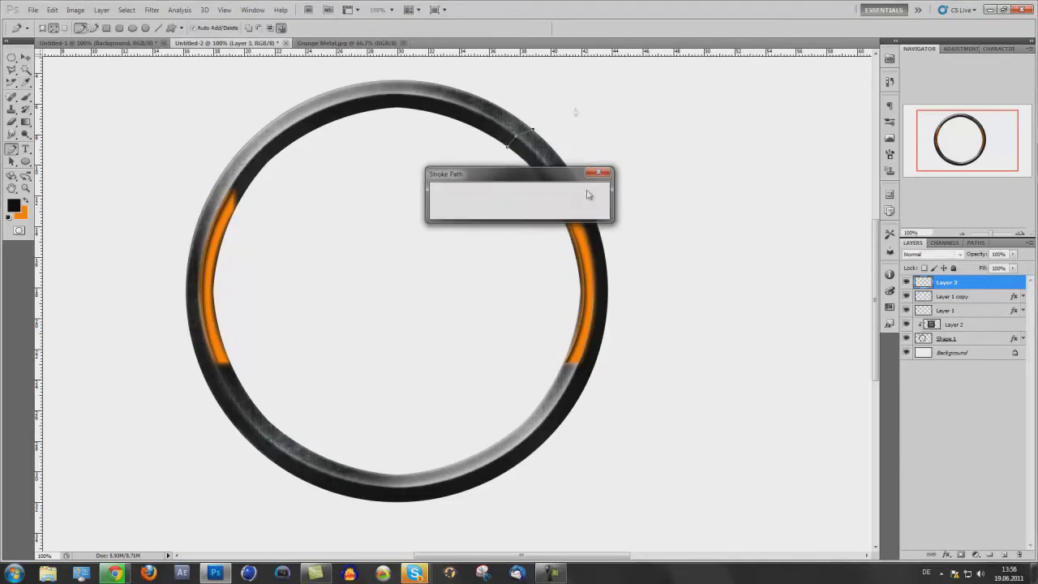
{"action": "right_click", "coordinate": [524, 137]}
{"action": "left_click", "coordinate": [551, 168]}
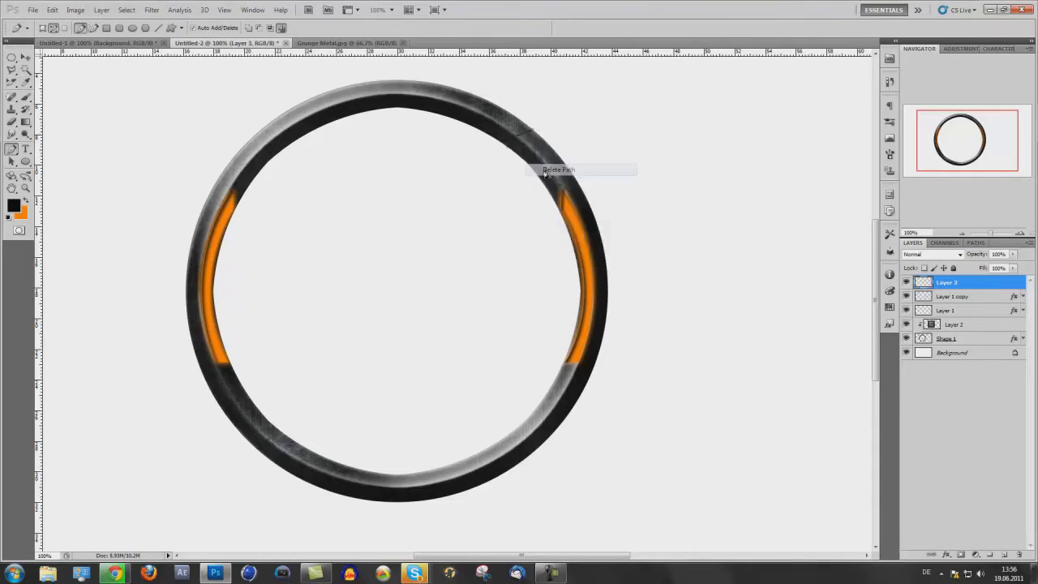
- Give Layer 3 a white Normal-mode drop shadow with size 1 and spread 50
{"action": "double_click", "coordinate": [979, 289]}
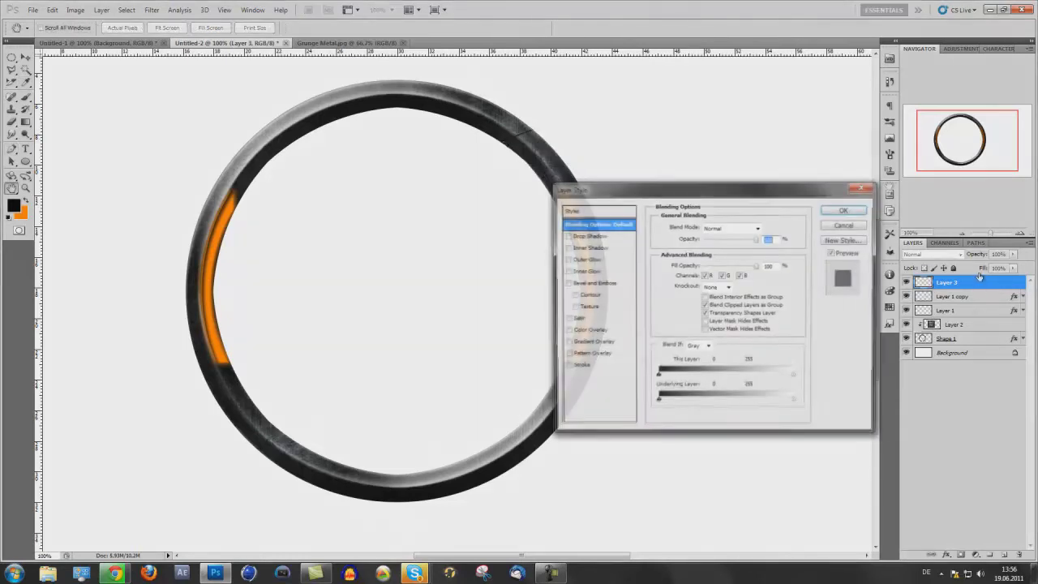
{"action": "left_click", "coordinate": [591, 235]}
{"action": "left_click", "coordinate": [715, 227]}
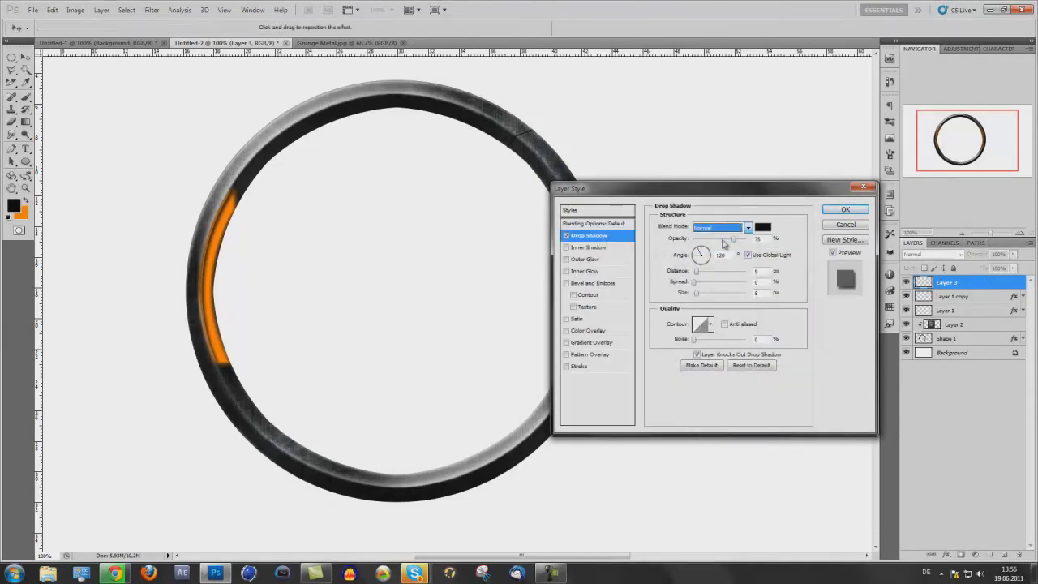
{"action": "left_click", "coordinate": [730, 239]}
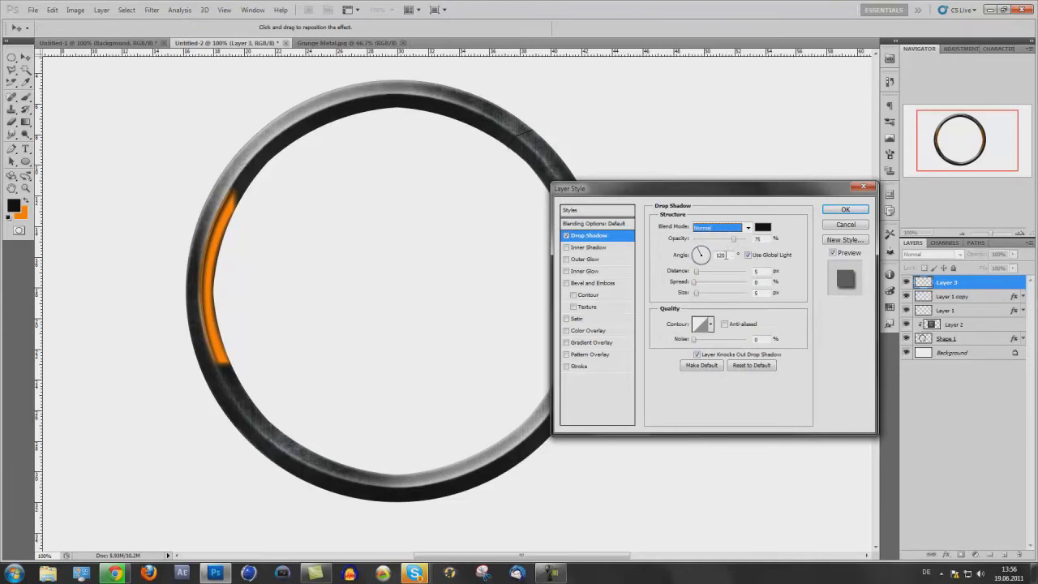
{"action": "left_click", "coordinate": [760, 228]}
{"action": "left_click", "coordinate": [653, 303]}
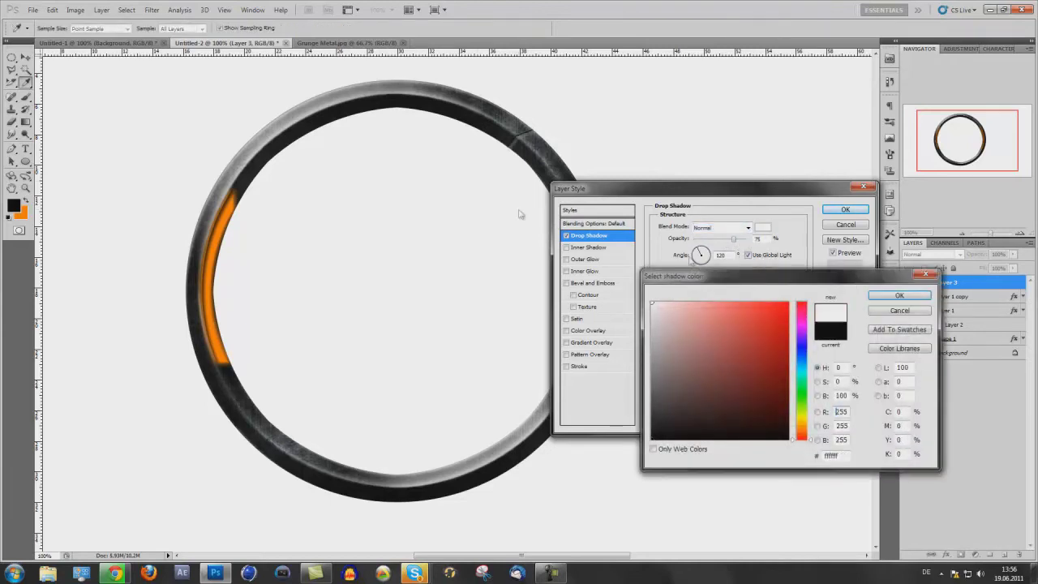
{"action": "left_click", "coordinate": [872, 296]}
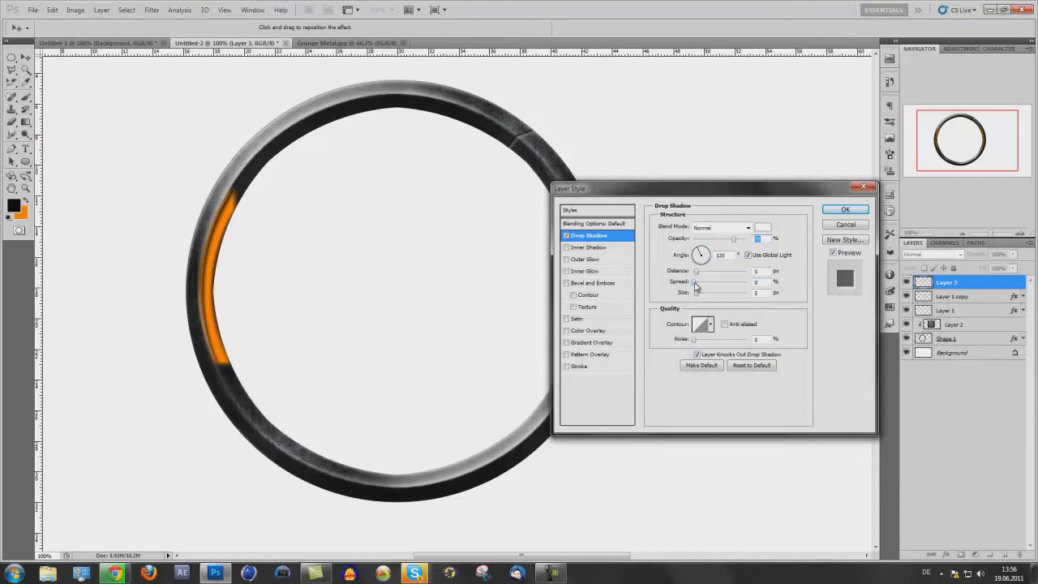
{"action": "left_click_drag", "start_coordinate": [697, 282], "coordinate": [713, 288]}
{"action": "left_click", "coordinate": [757, 293]}
{"action": "type", "text": "2"}
{"action": "key", "text": "BackSpace"}
{"action": "type", "text": "1"}
{"action": "left_click", "coordinate": [739, 285]}
{"action": "type", "text": "50"}
{"action": "key", "text": "Return"}
- Lower Layer 3's drop shadow opacity to 30% and duplicate the layer
{"action": "left_click", "coordinate": [1022, 282]}
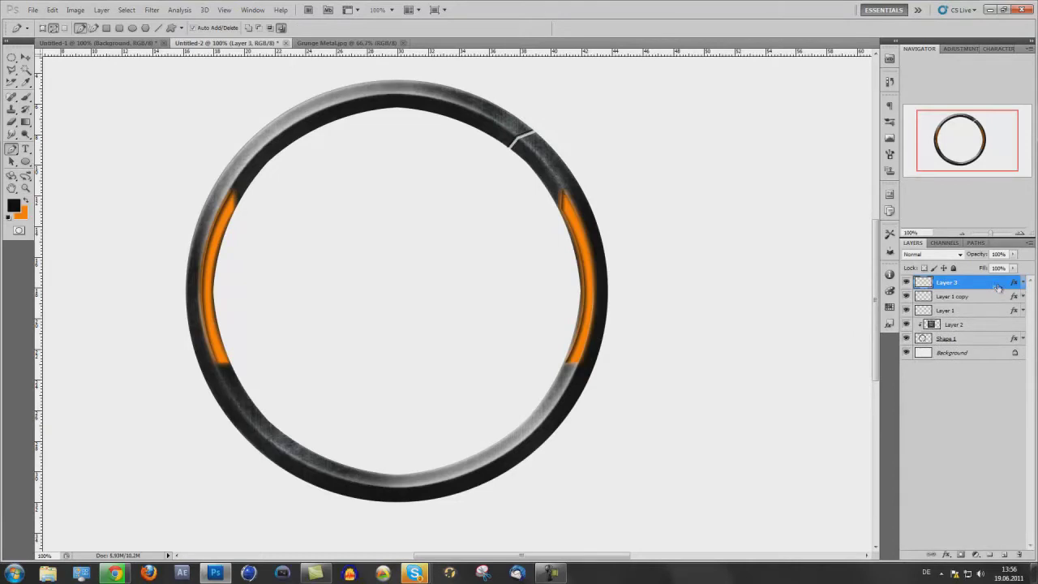
{"action": "double_click", "coordinate": [997, 284]}
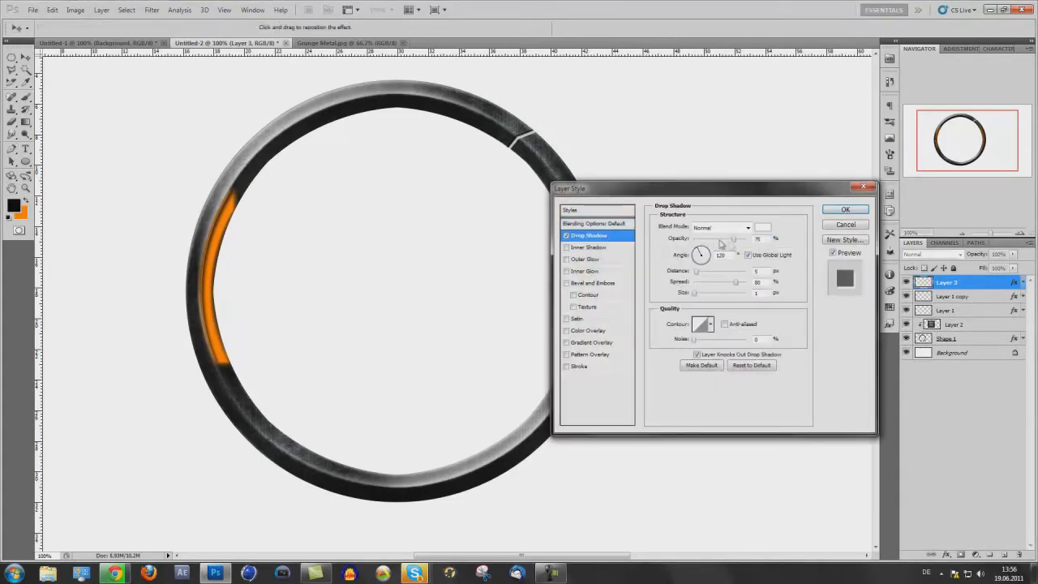
{"action": "left_click_drag", "start_coordinate": [734, 240], "coordinate": [717, 242]}
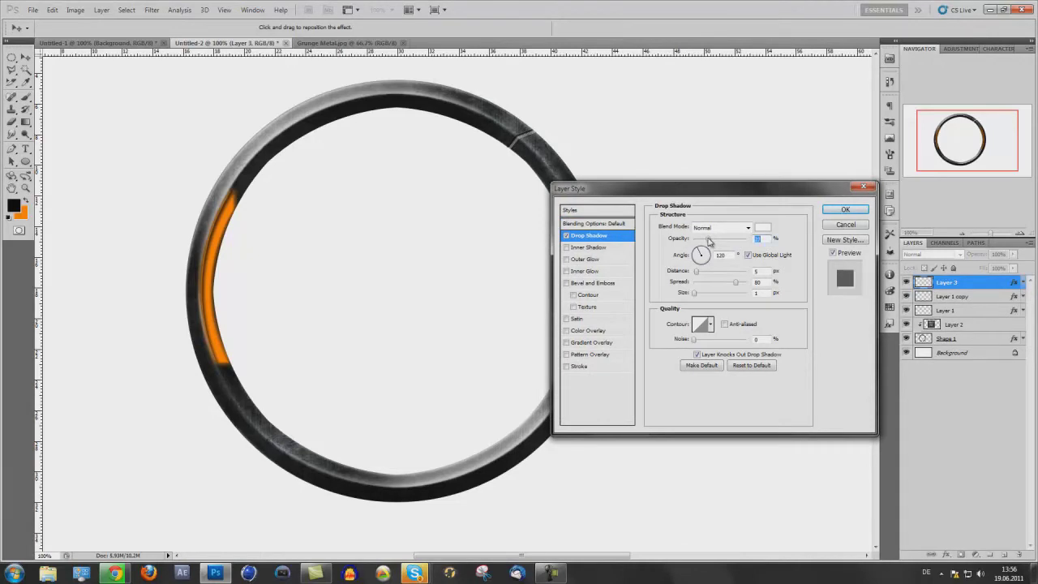
{"action": "type", "text": "3070"}
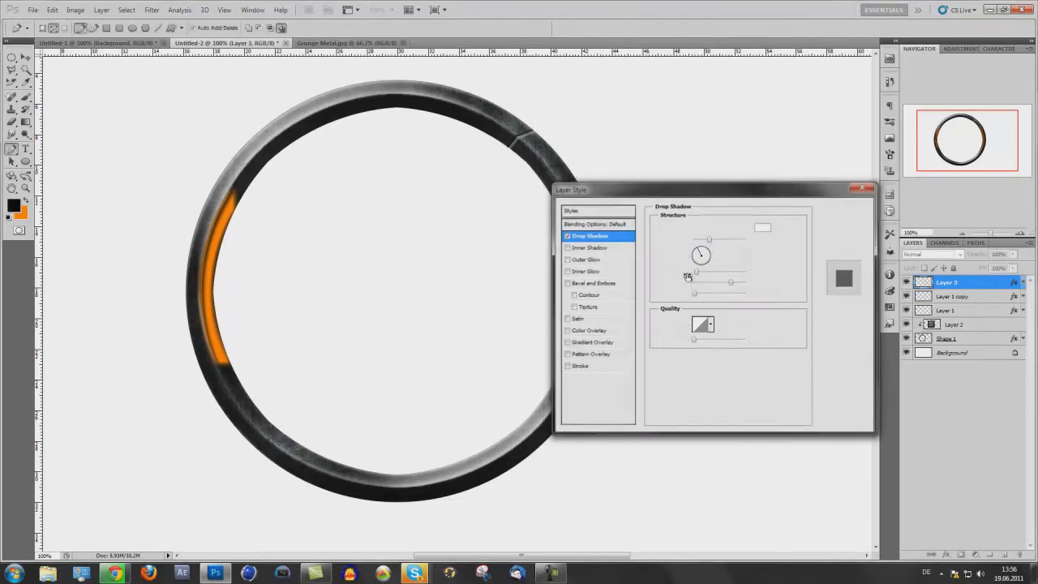
{"action": "key", "text": "Return"}
{"action": "left_click_drag", "start_coordinate": [981, 287], "coordinate": [1004, 554]}
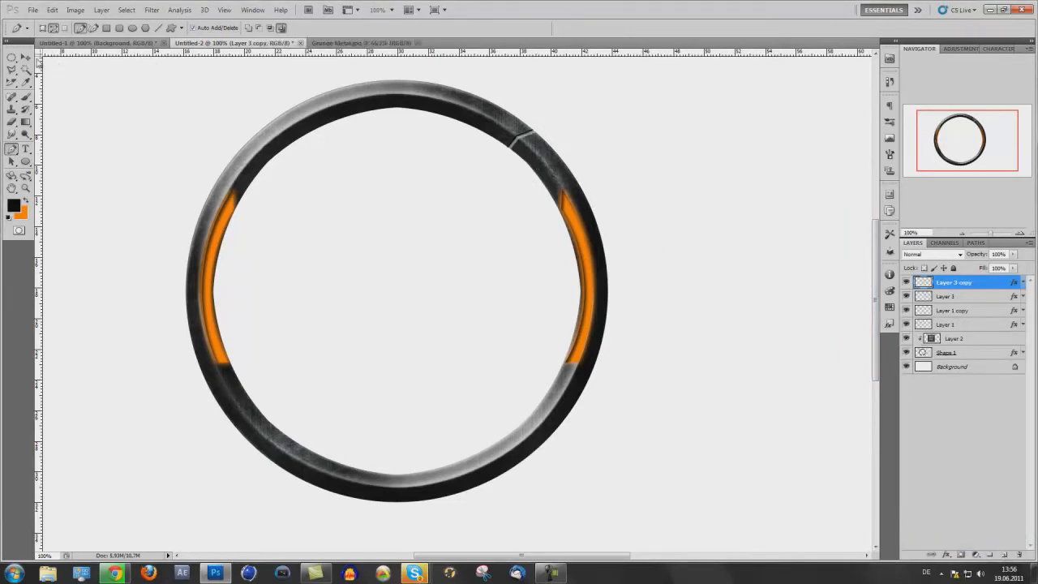
- Move the seam copy just up-left of the original and set Layer 3's shadow spread to about 49
{"action": "left_click", "coordinate": [25, 58]}
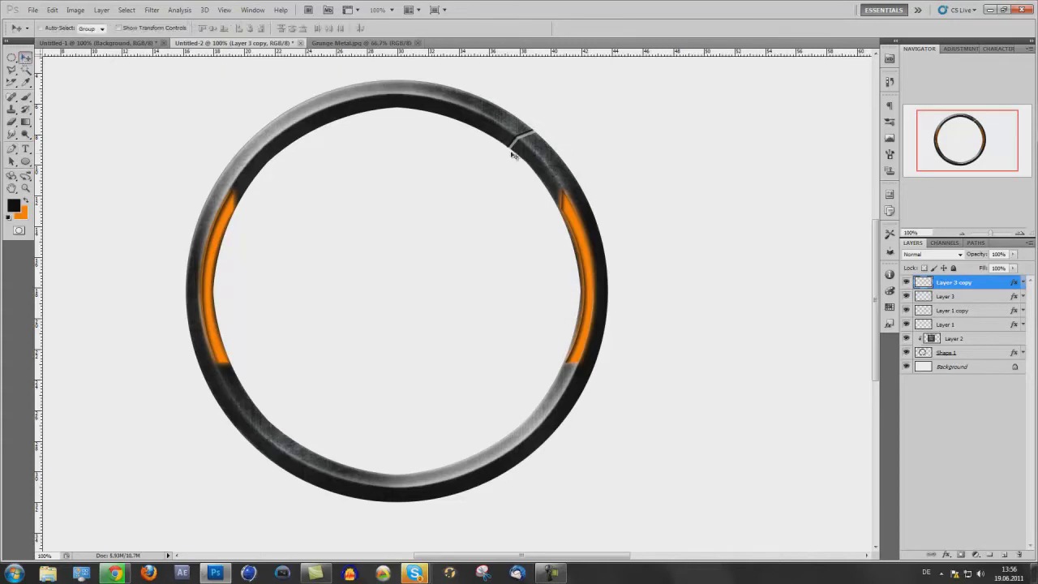
{"action": "left_click_drag", "start_coordinate": [525, 140], "coordinate": [515, 131]}
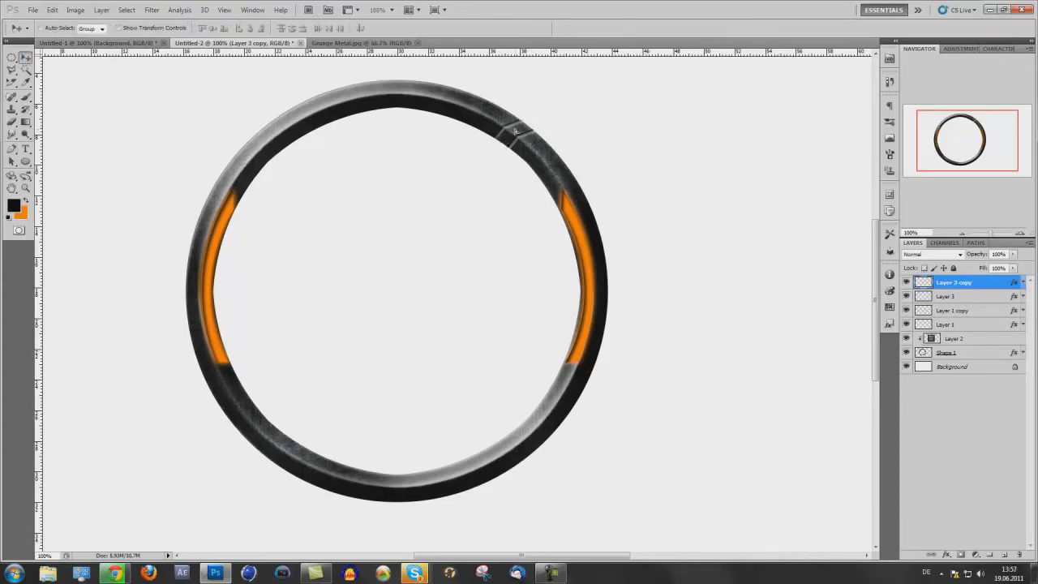
{"action": "double_click", "coordinate": [982, 296]}
{"action": "left_click", "coordinate": [593, 236]}
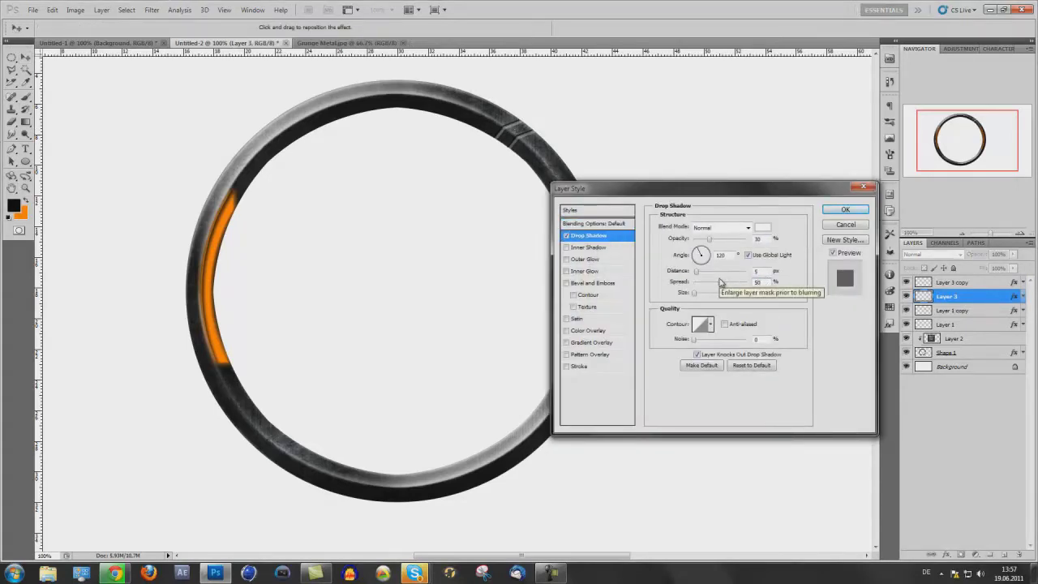
{"action": "key", "text": "BackSpace"}
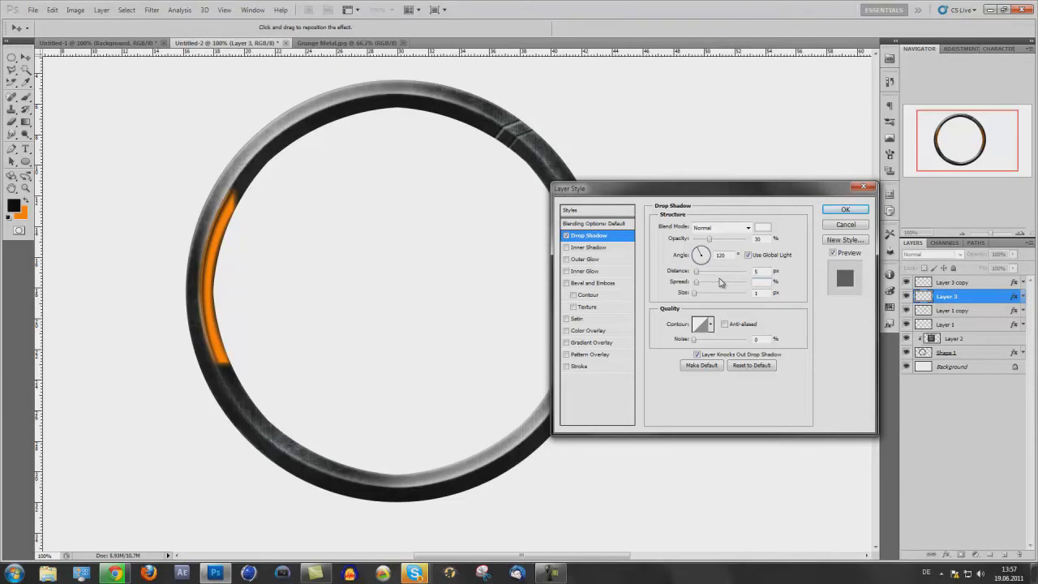
{"action": "type", "text": "30"}
{"action": "key", "text": "BackSpace"}
{"action": "key", "text": "BackSpace"}
{"action": "type", "text": "4050"}
{"action": "left_click_drag", "start_coordinate": [727, 283], "coordinate": [720, 283]}
{"action": "left_click", "coordinate": [844, 211]}
- Reapply Layer 3 copy's drop shadow and select both seam layers together
{"action": "left_click", "coordinate": [950, 282]}
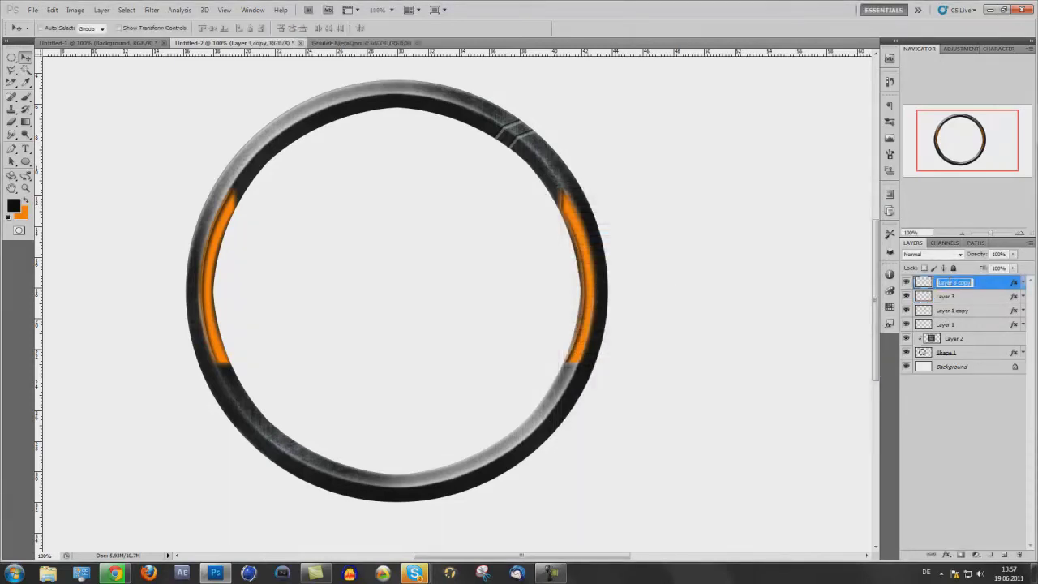
{"action": "double_click", "coordinate": [991, 282]}
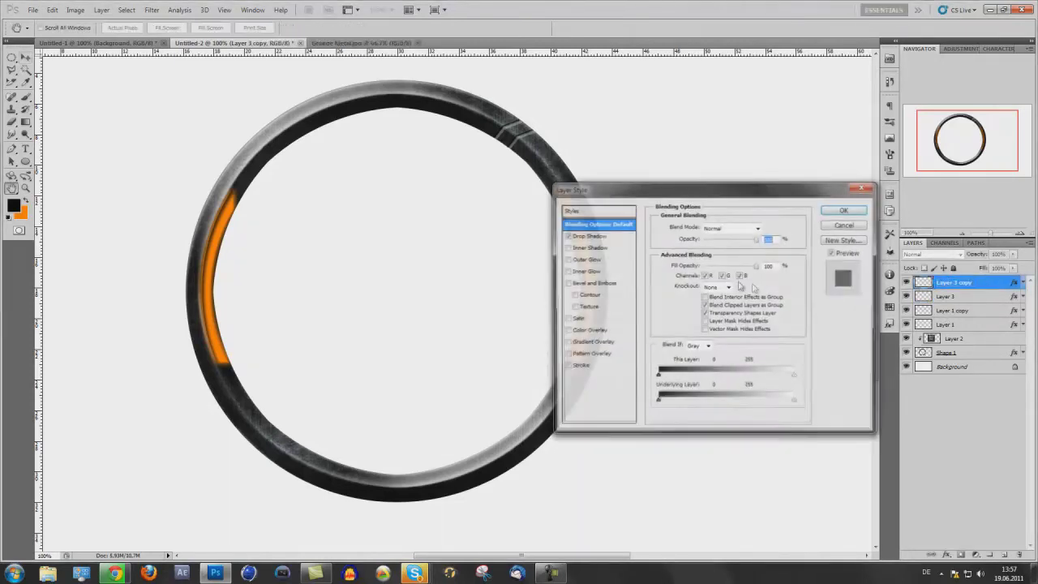
{"action": "left_click", "coordinate": [589, 235]}
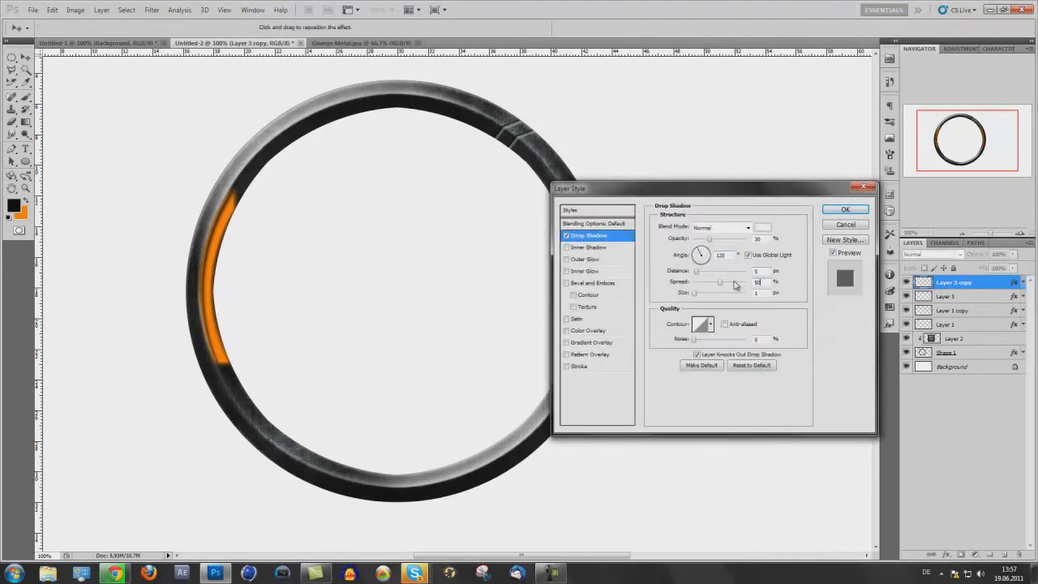
{"action": "key", "text": "Return"}
{"action": "left_click", "coordinate": [946, 297], "text": "shift"}
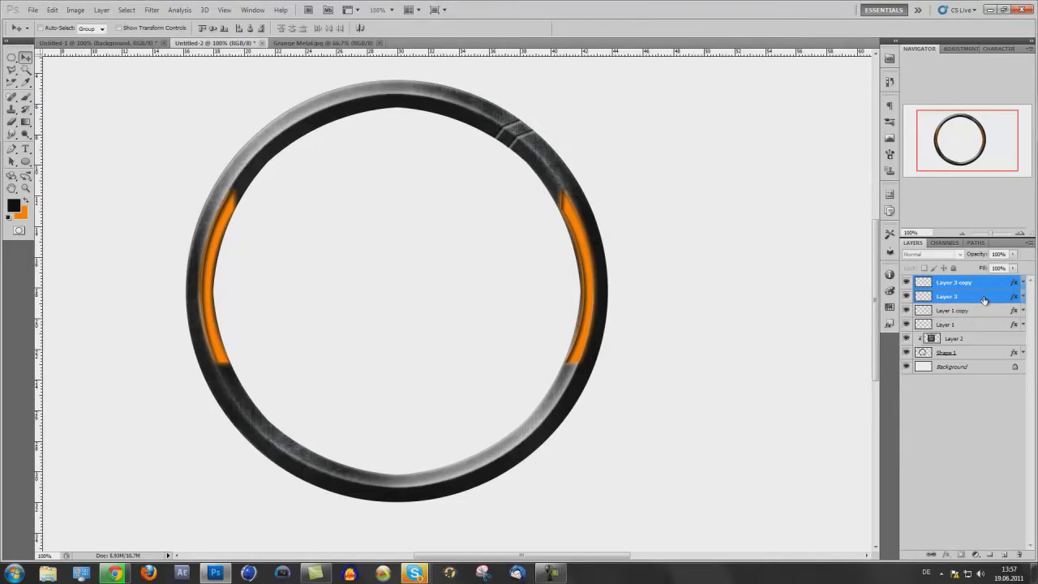
- Duplicate both seam layers and flip the copies horizontally
{"action": "left_click_drag", "start_coordinate": [983, 301], "coordinate": [1005, 555]}
{"action": "mouse_move", "coordinate": [512, 131]}
{"action": "left_mouse_down"}
{"action": "mouse_move", "coordinate": [474, 122]}
{"action": "mouse_move", "coordinate": [511, 129]}
{"action": "left_mouse_up"}
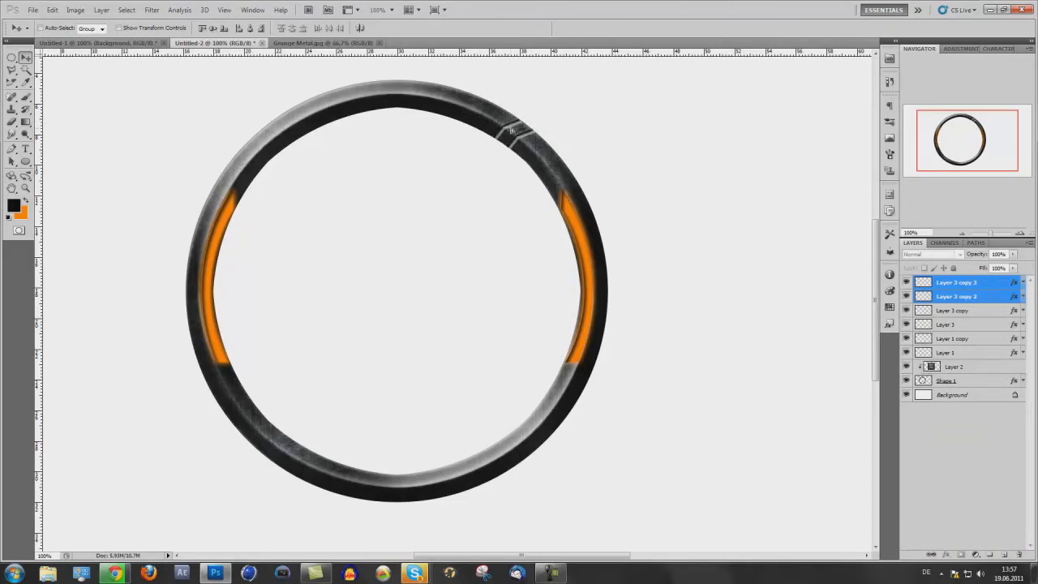
{"action": "key", "text": "ctrl+t"}
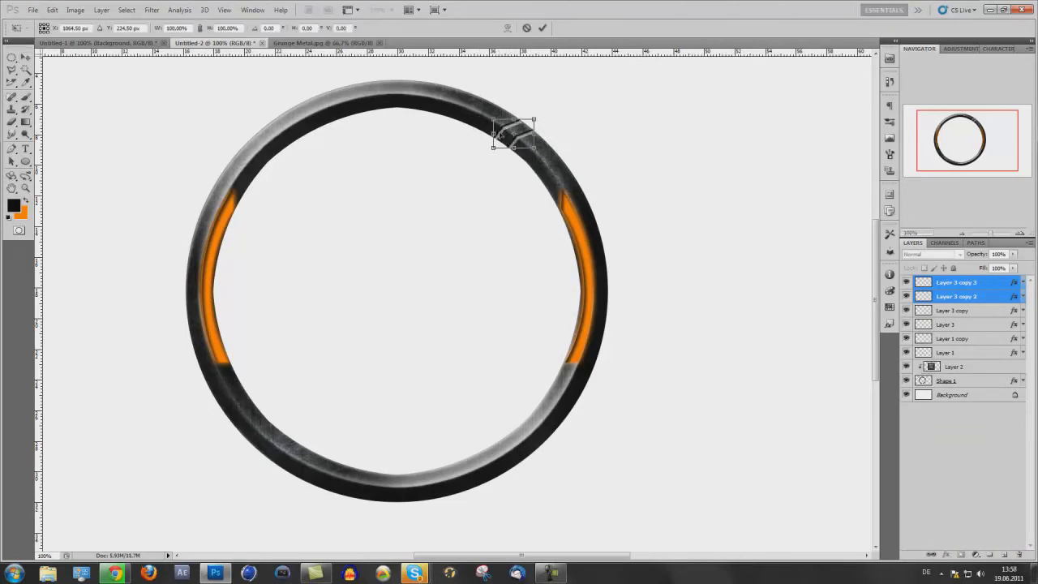
{"action": "right_click", "coordinate": [500, 135]}
{"action": "left_click", "coordinate": [519, 284]}
{"action": "left_click", "coordinate": [32, 10]}
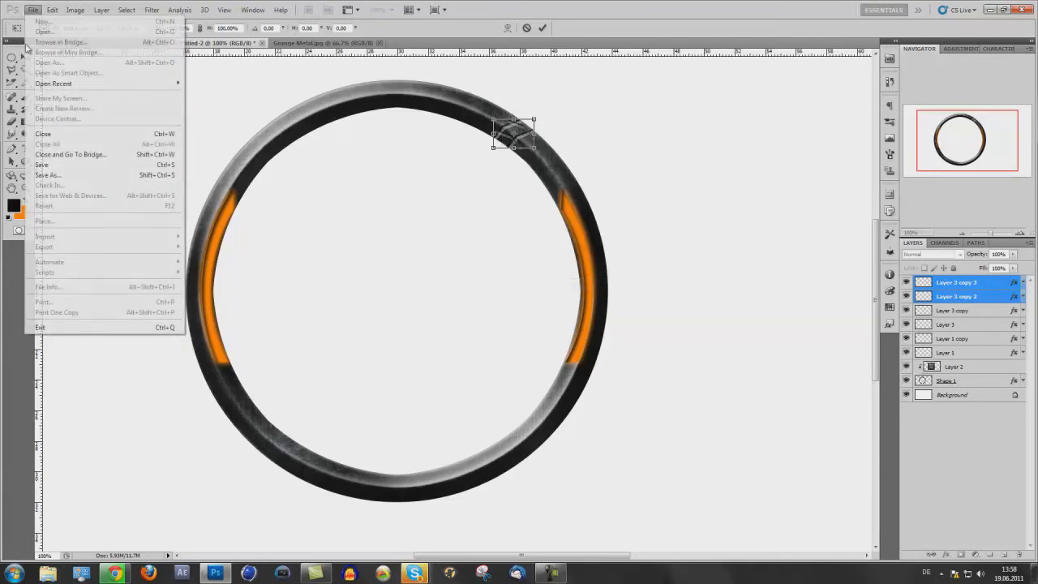
{"action": "mouse_move", "coordinate": [51, 9]}
{"action": "mouse_move", "coordinate": [73, 221]}
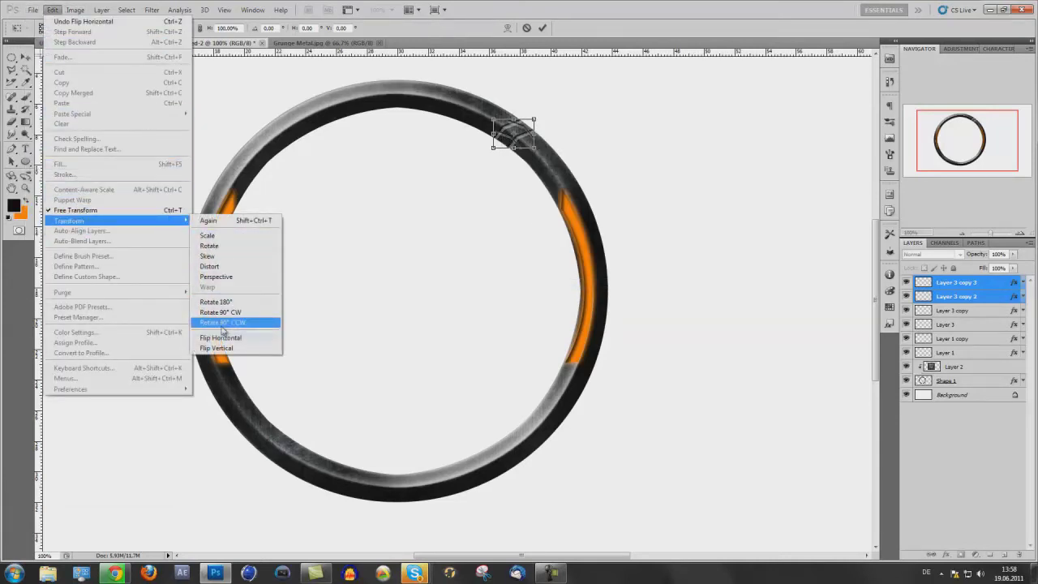
{"action": "left_click", "coordinate": [509, 132]}
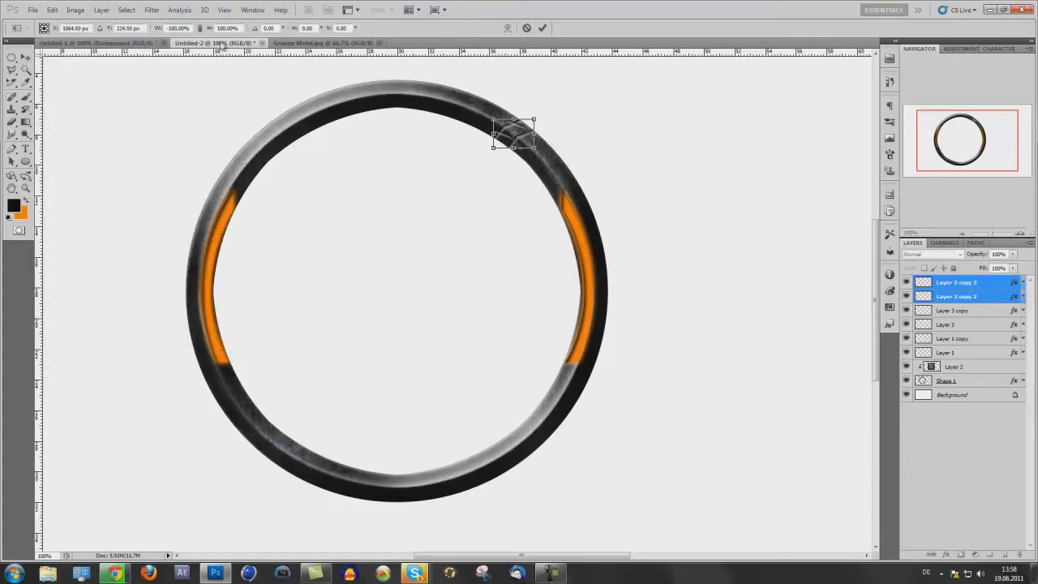
- Add a horizontal guide and move the flipped seam along it to the ring's upper left
{"action": "left_click_drag", "start_coordinate": [274, 53], "coordinate": [279, 120]}
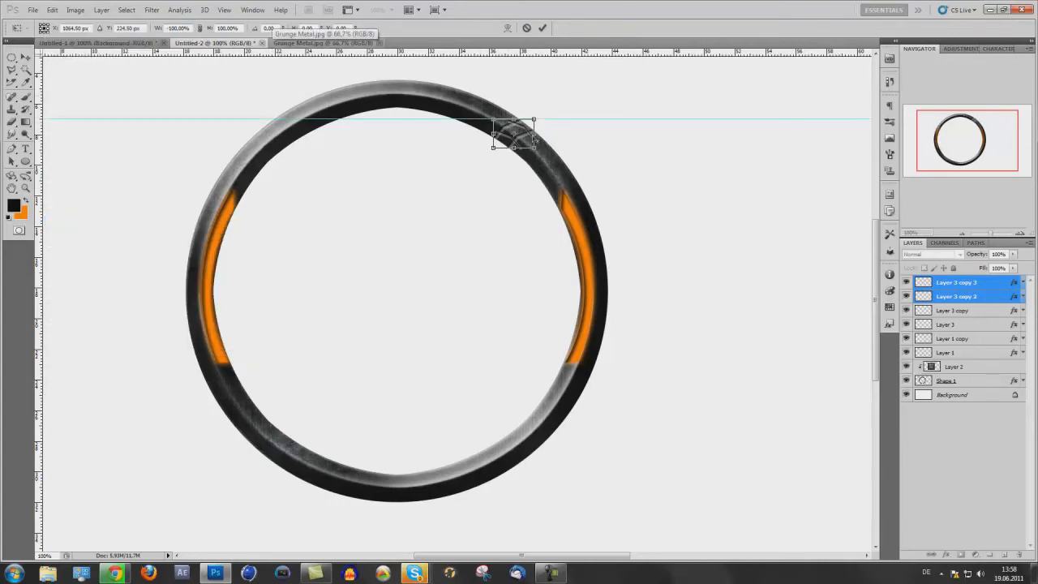
{"action": "left_click_drag", "start_coordinate": [519, 130], "coordinate": [288, 128]}
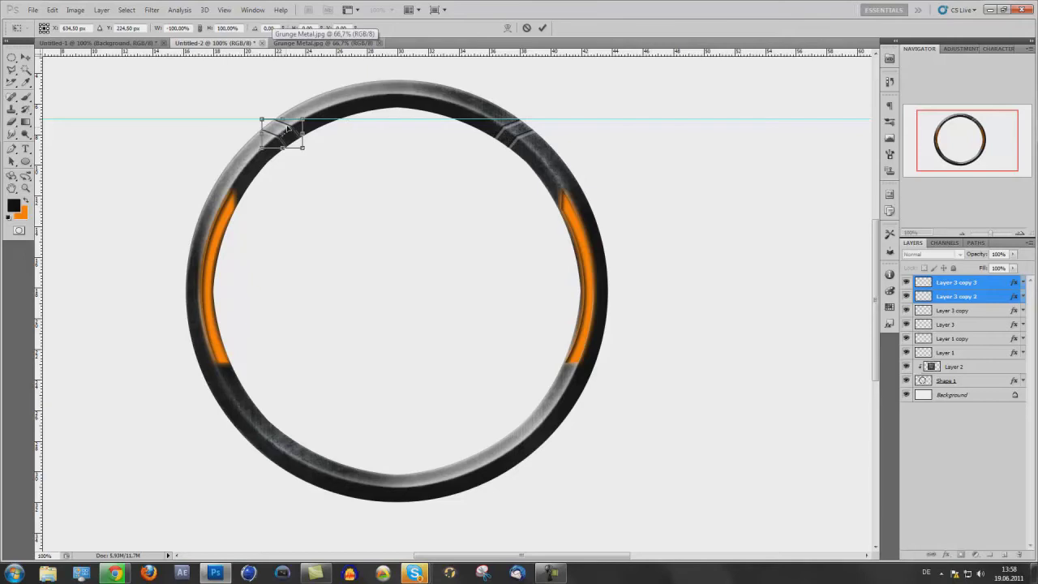
{"action": "key", "text": "Left"}
{"action": "key", "text": "Left"}
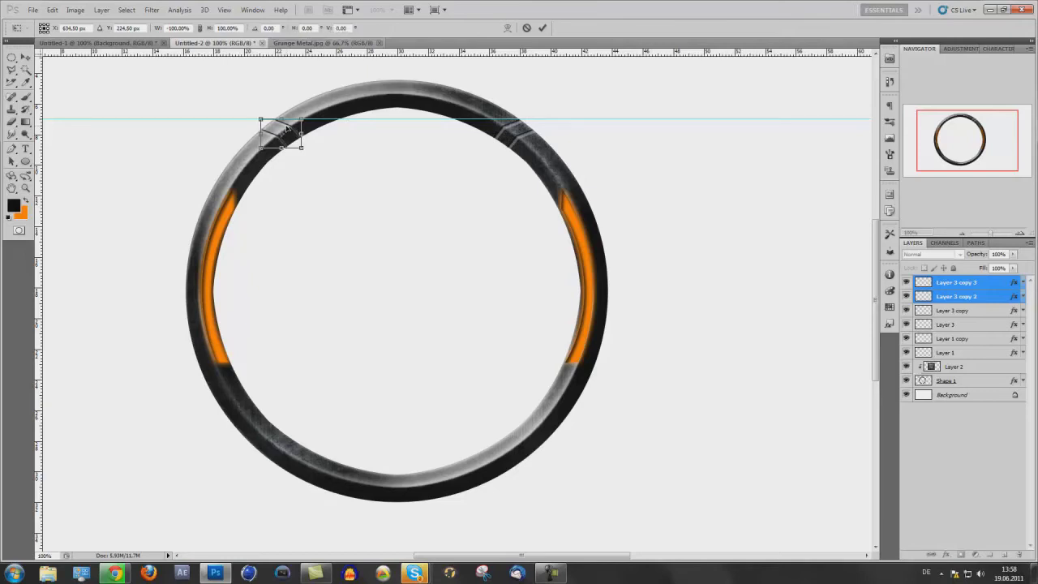
{"action": "key", "text": "Return"}
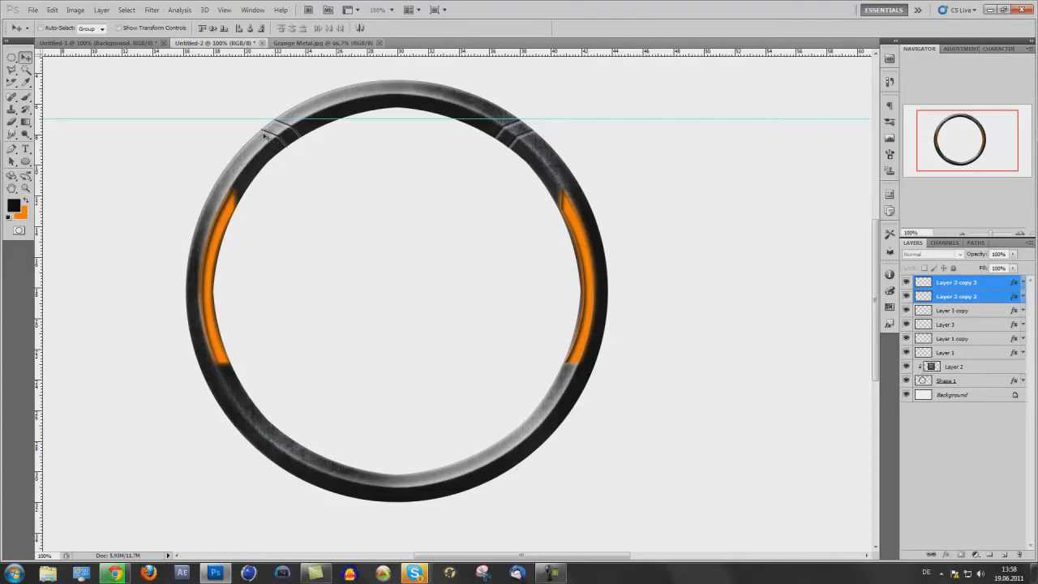
- Select all four seam layers and add a vertical guide at the ring's left segment
{"action": "left_click", "coordinate": [986, 324]}
{"action": "left_click", "coordinate": [990, 296], "text": "shift"}
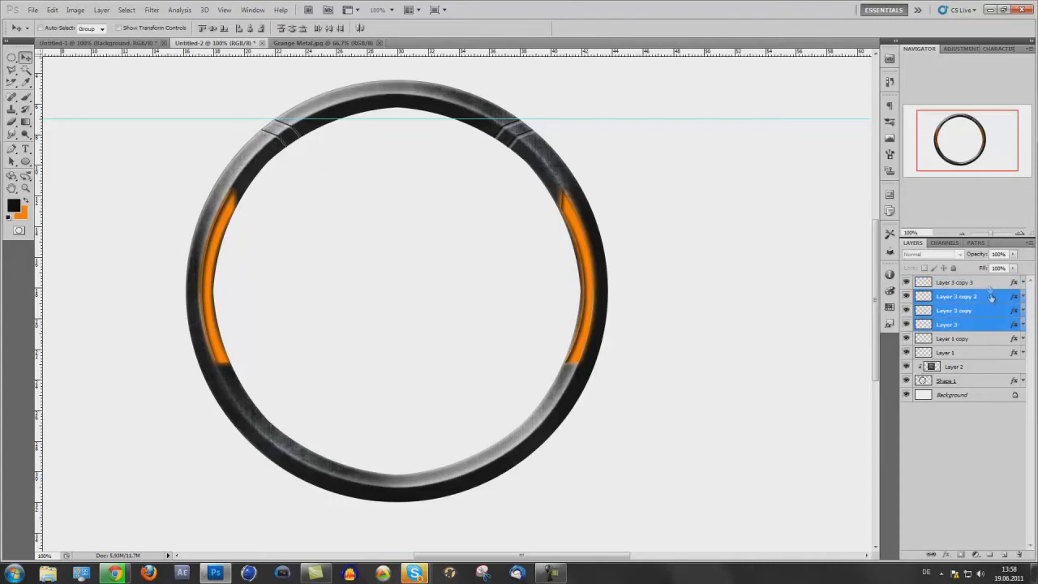
{"action": "left_click", "coordinate": [969, 282]}
{"action": "left_click", "coordinate": [973, 324], "text": "shift"}
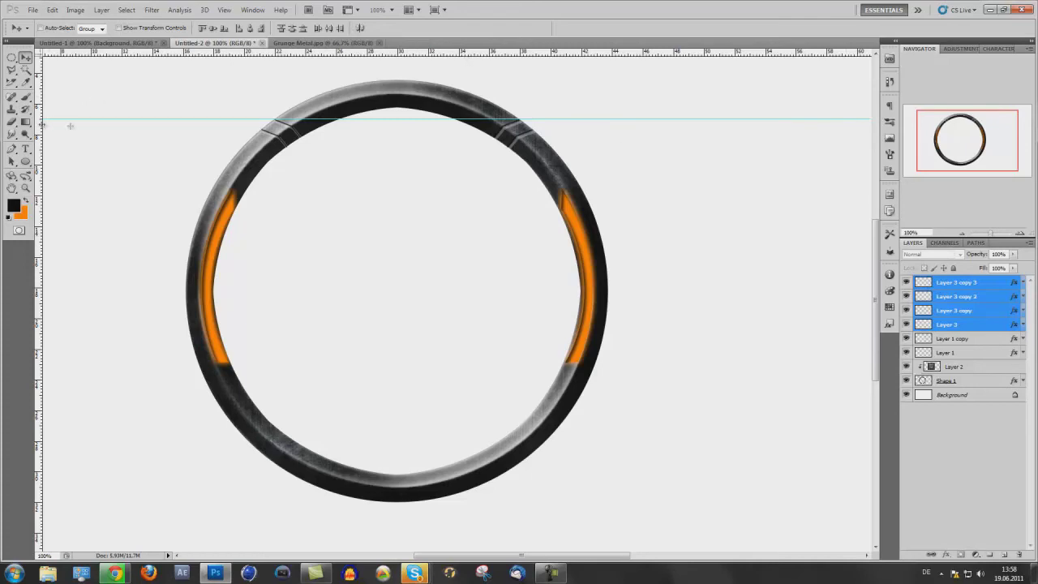
{"action": "left_click_drag", "start_coordinate": [42, 124], "coordinate": [259, 156]}
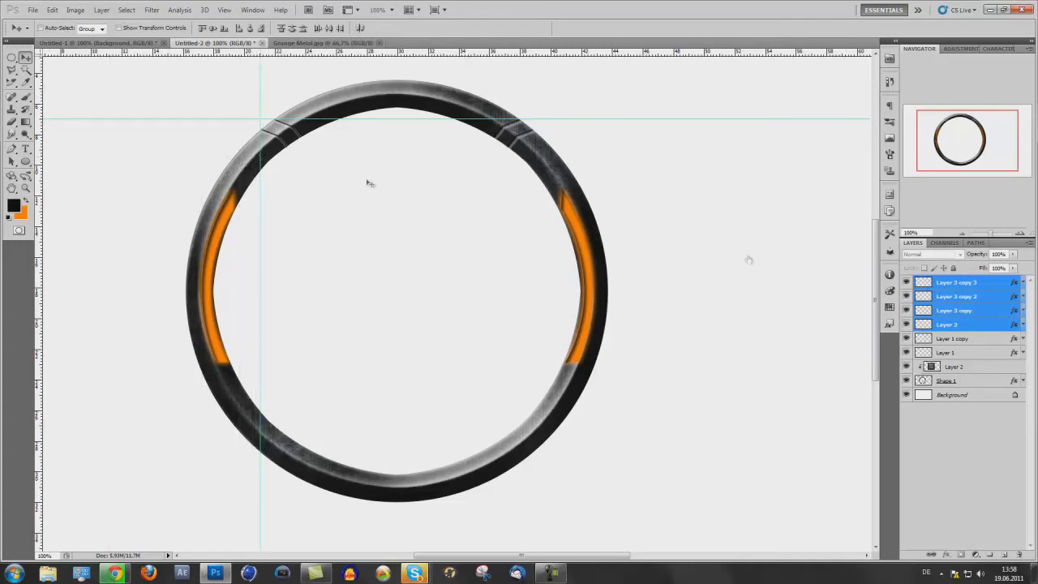
- Duplicate the four seam layers, flip them vertically, and move them to the ring's bottom
{"action": "left_click_drag", "start_coordinate": [999, 324], "coordinate": [1004, 554]}
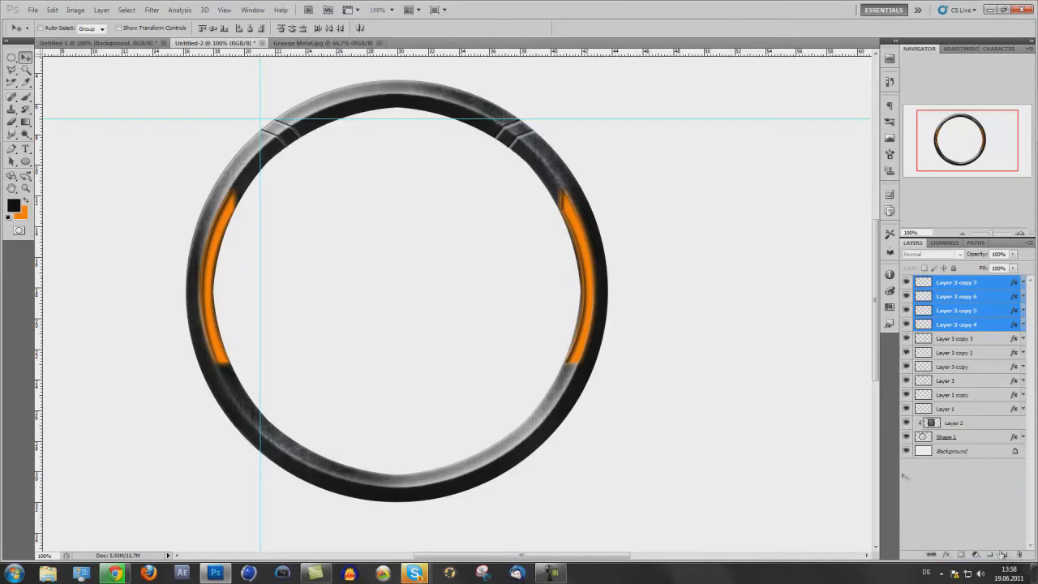
{"action": "key", "text": "ctrl+t"}
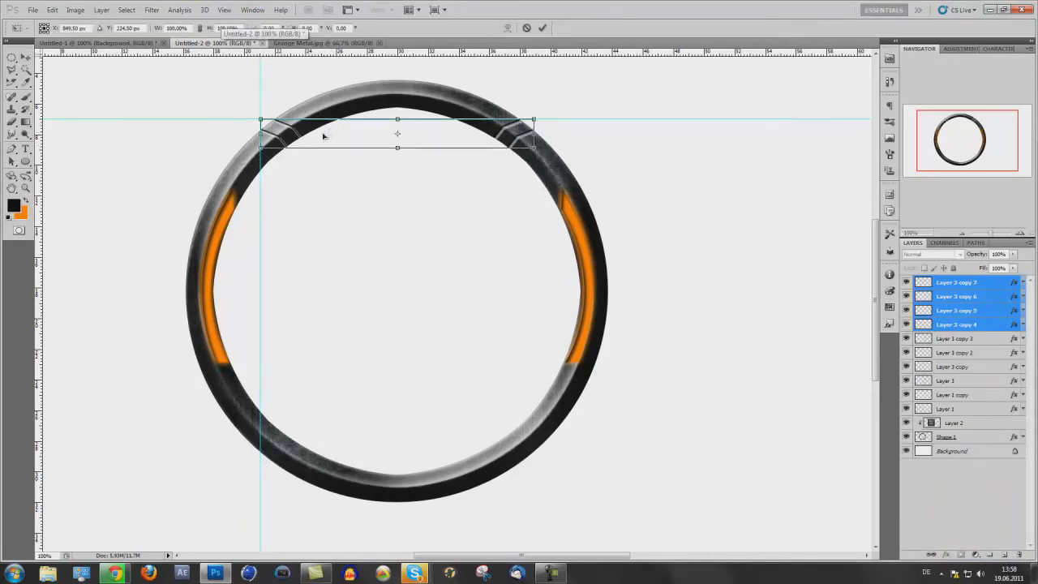
{"action": "right_click", "coordinate": [324, 133]}
{"action": "left_click", "coordinate": [372, 299]}
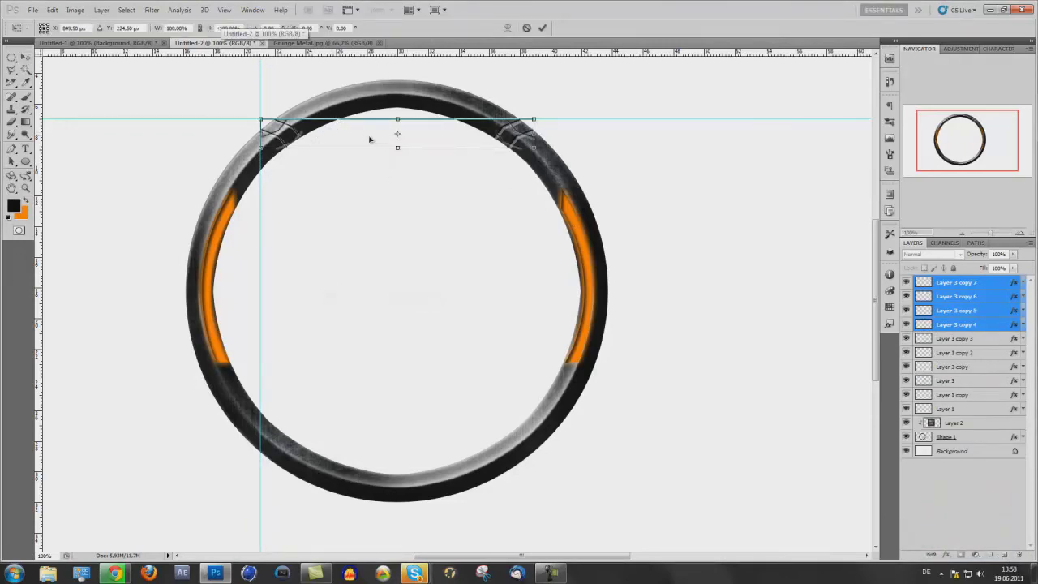
{"action": "key", "text": "Return"}
{"action": "left_click_drag", "start_coordinate": [359, 128], "coordinate": [357, 441]}
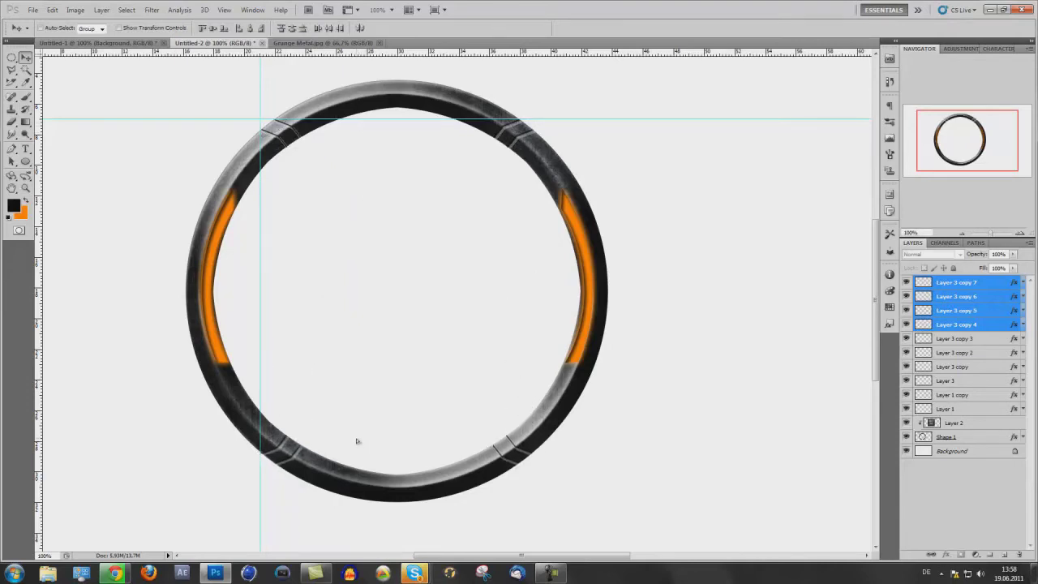
- Give Layer 3 a drop shadow with distance 2
{"action": "double_click", "coordinate": [981, 380]}
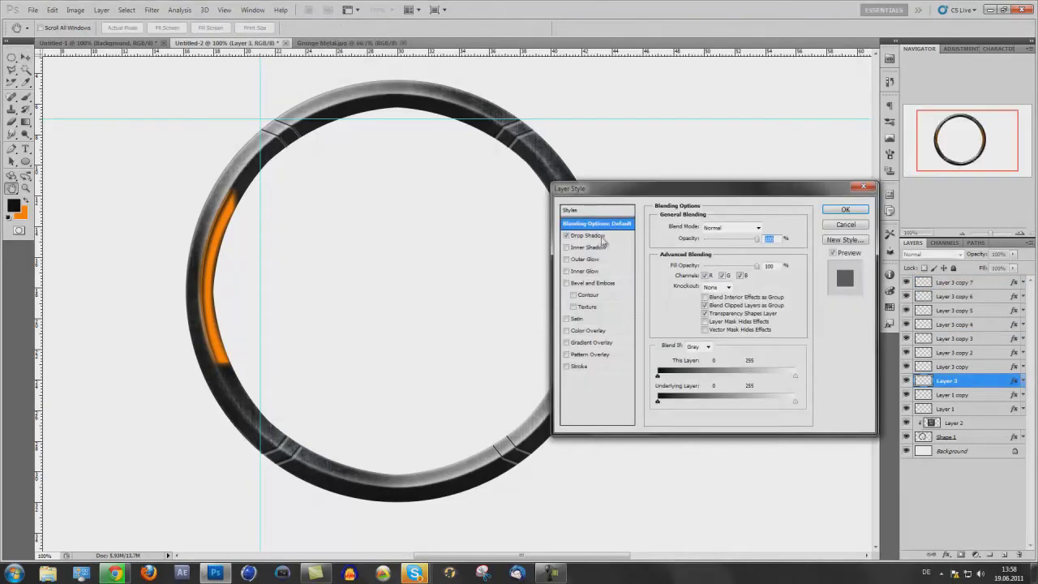
{"action": "left_click", "coordinate": [600, 236]}
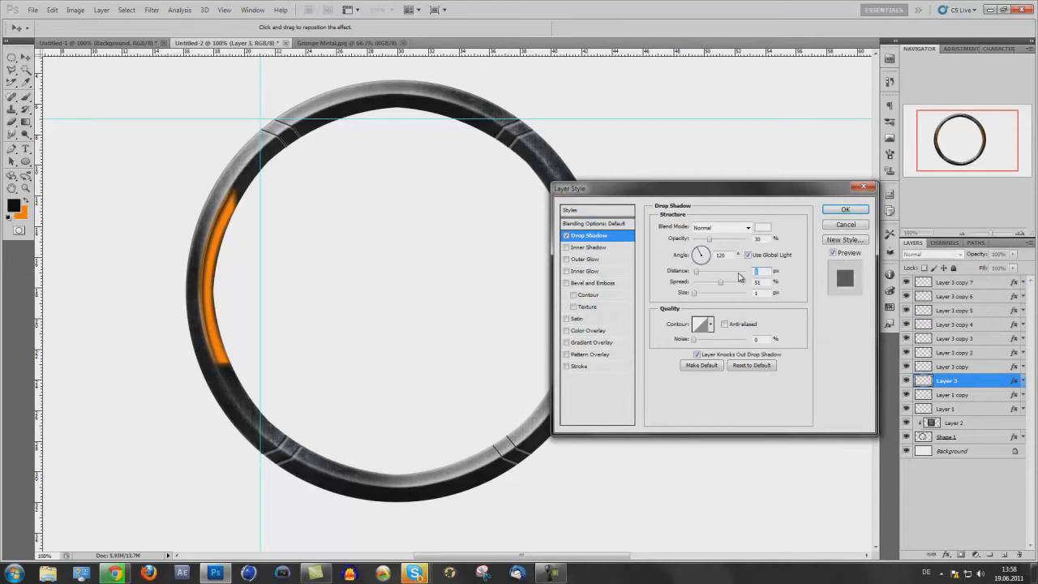
{"action": "type", "text": "2"}
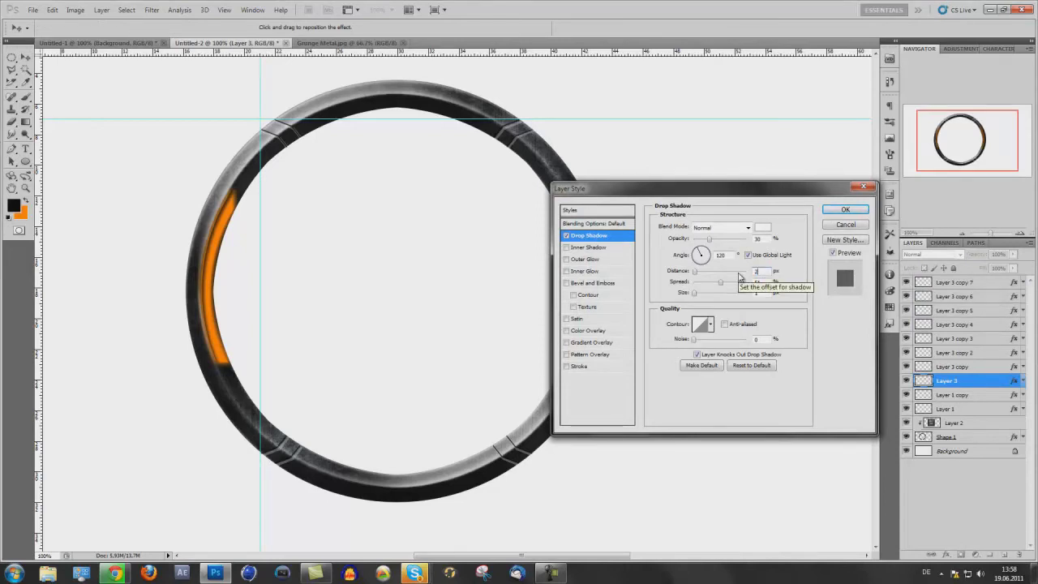
{"action": "key", "text": "Return"}
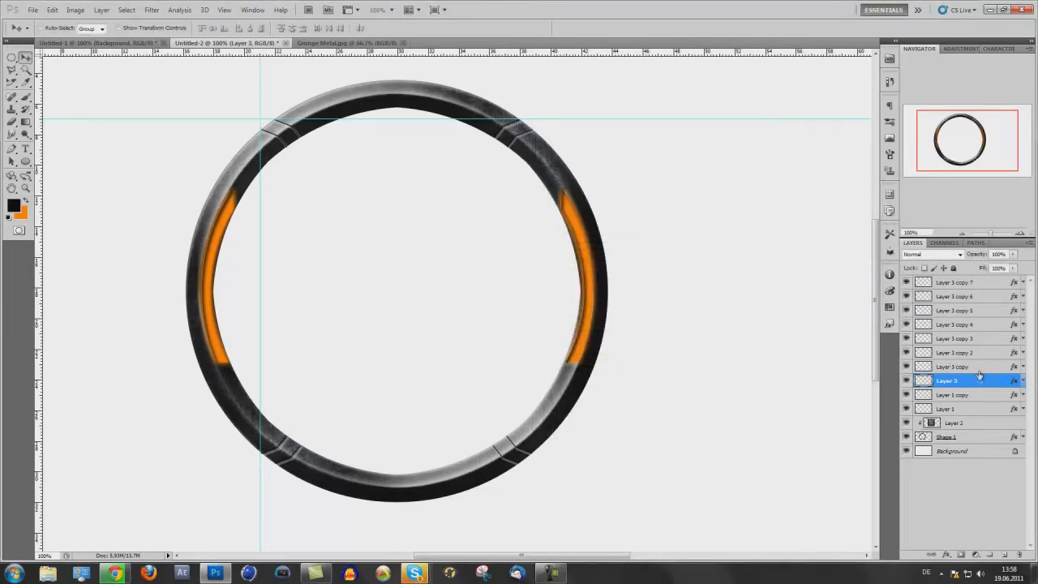
- Copy Layer 3's style and paste it onto all the other seam copies
{"action": "right_click", "coordinate": [980, 384]}
{"action": "left_click", "coordinate": [970, 311]}
{"action": "left_click", "coordinate": [973, 367]}
{"action": "left_click", "coordinate": [975, 284], "text": "shift"}
{"action": "right_click", "coordinate": [977, 286]}
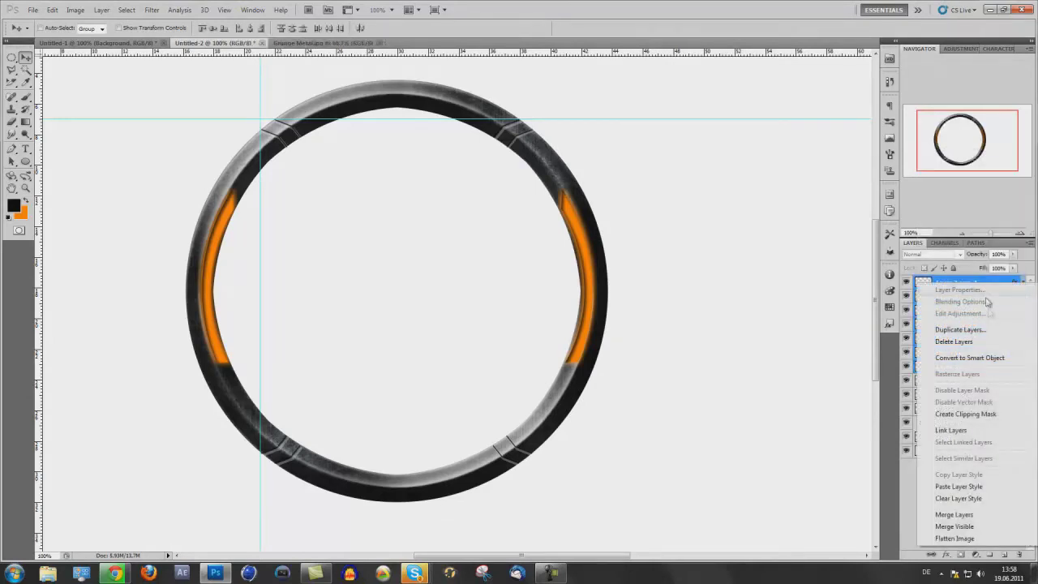
{"action": "left_click", "coordinate": [979, 488]}
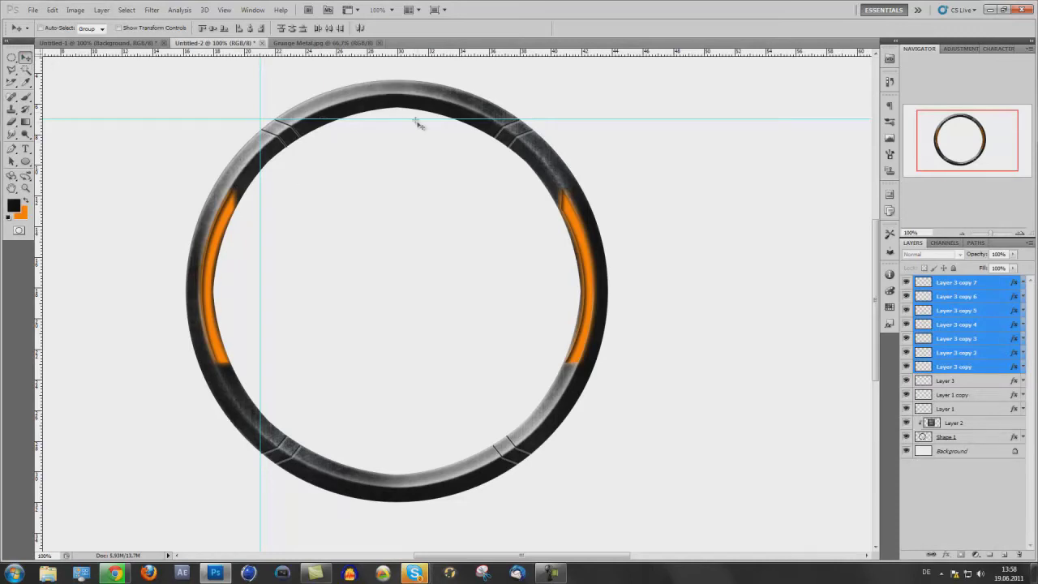
- Drag all three guides off the canvas, then glance at Untitled-1 and return to Untitled-2
{"action": "left_click_drag", "start_coordinate": [417, 119], "coordinate": [417, 114]}
{"action": "left_click_drag", "start_coordinate": [259, 115], "coordinate": [260, 51]}
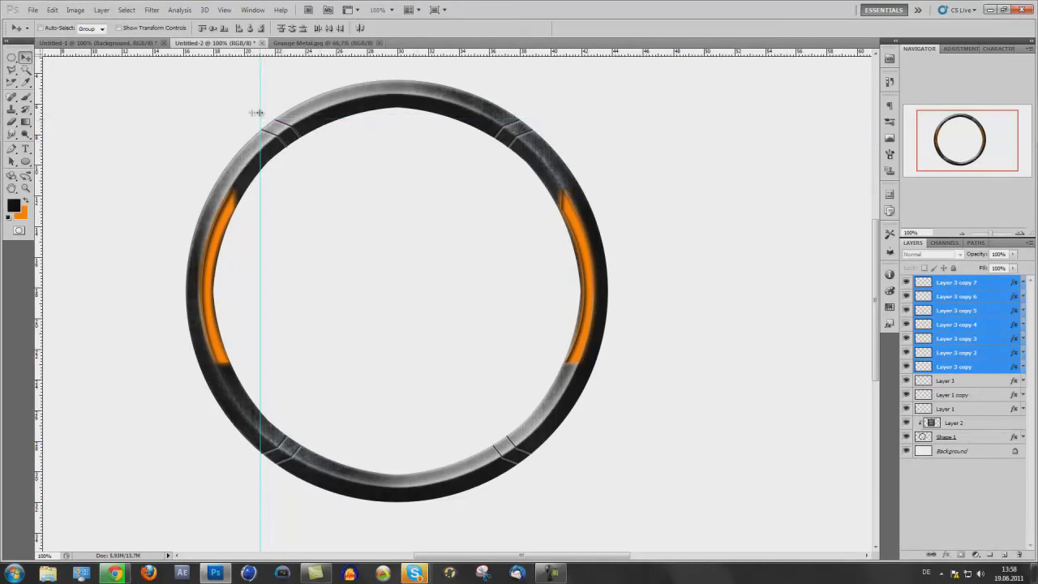
{"action": "left_click_drag", "start_coordinate": [256, 112], "coordinate": [5, 120]}
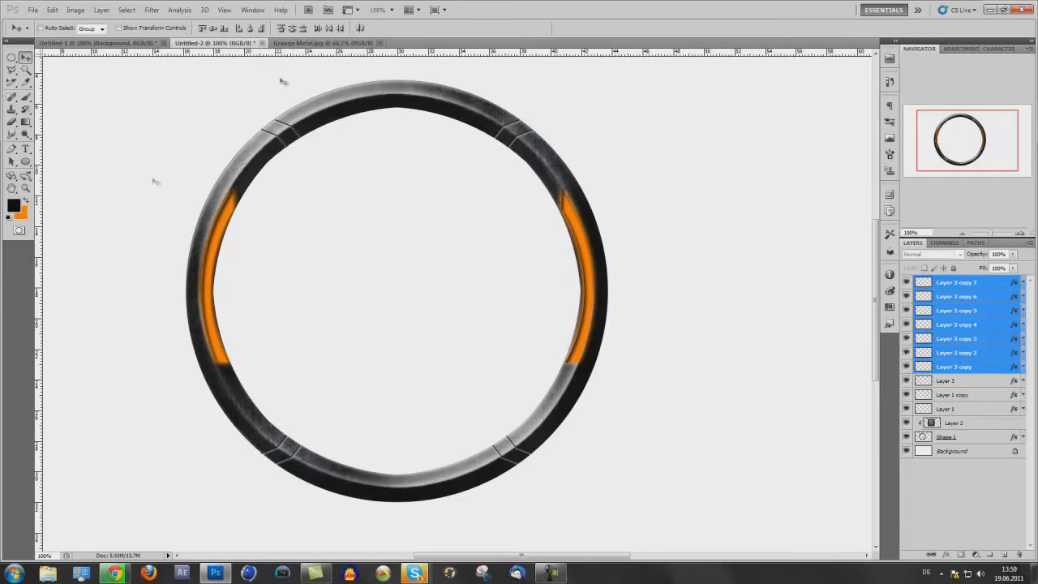
{"action": "left_click", "coordinate": [81, 42]}
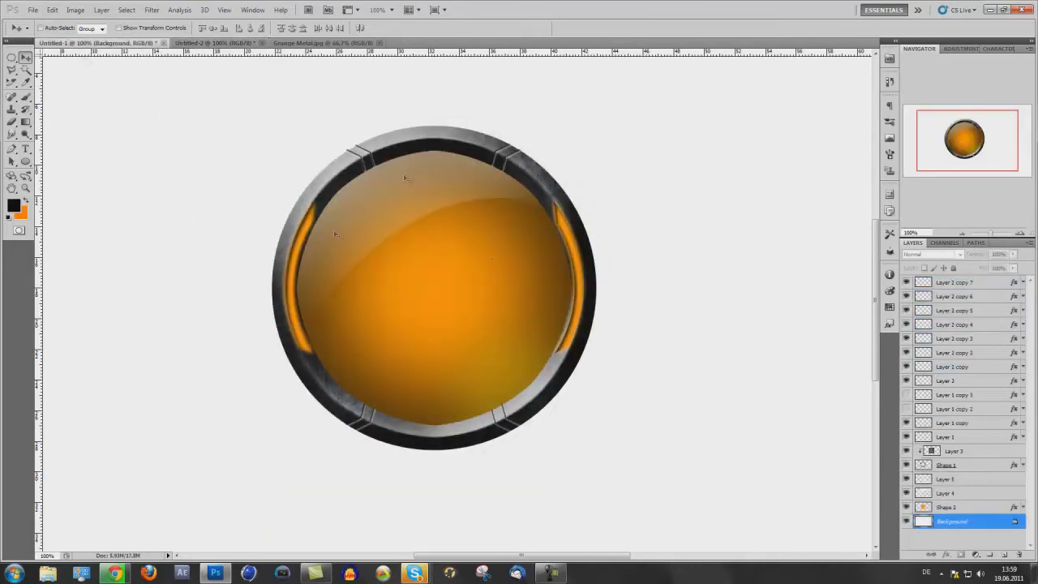
{"action": "left_click", "coordinate": [195, 43]}
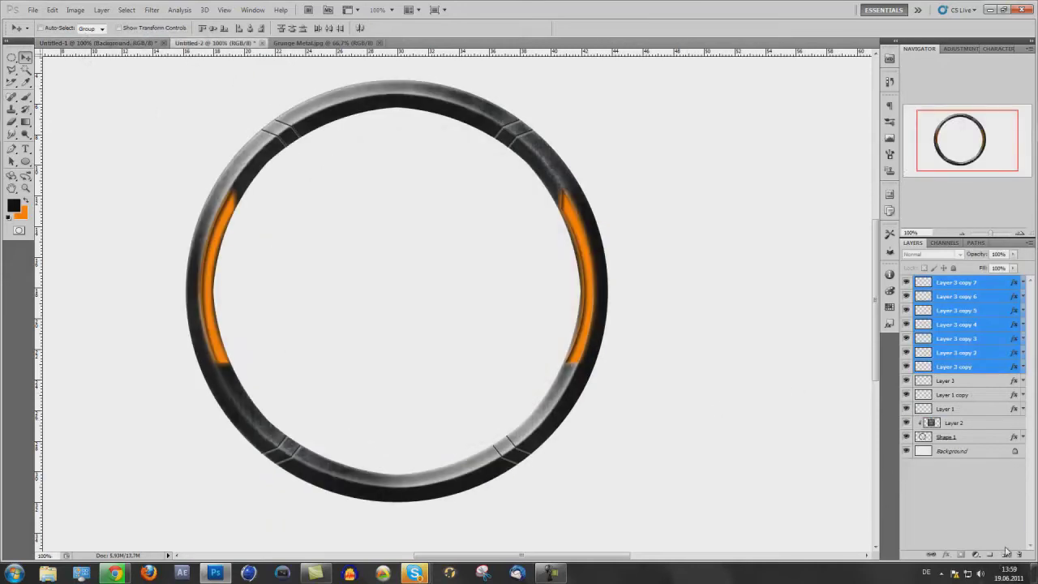
- Add a new layer above Background and try an ellipse, undoing the black circle
{"action": "left_click_drag", "start_coordinate": [969, 452], "coordinate": [1004, 554]}
{"action": "left_click", "coordinate": [26, 162]}
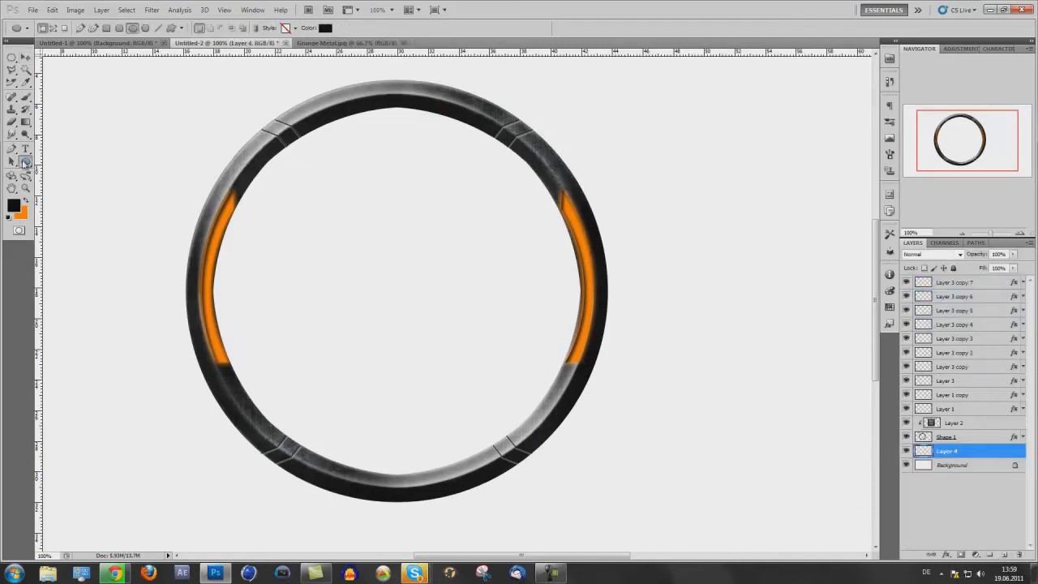
{"action": "left_click_drag", "start_coordinate": [261, 133], "coordinate": [644, 473]}
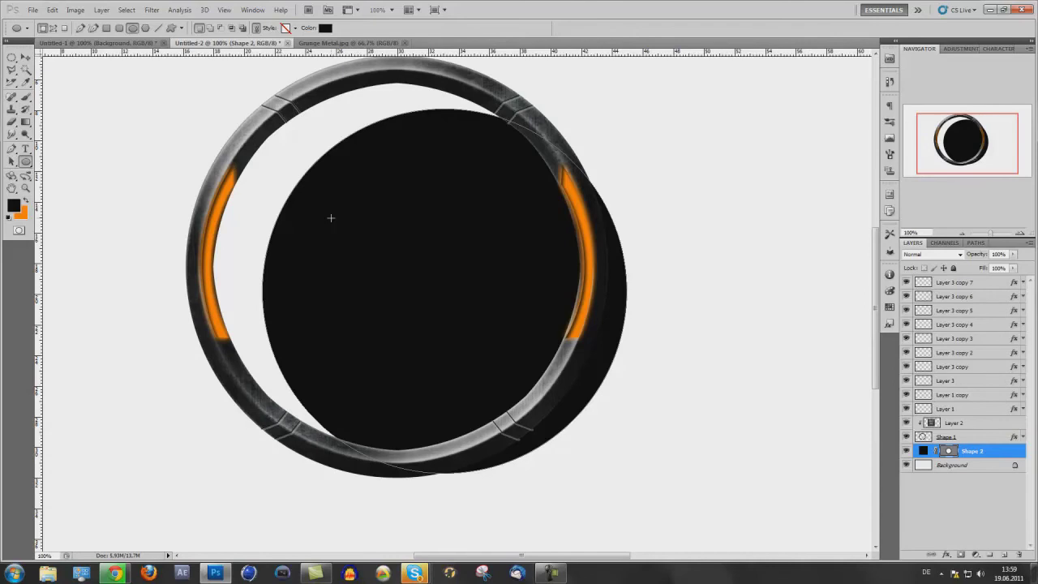
{"action": "key", "text": "ctrl+z"}
- Set the foreground to yellow-orange fea100 and draw a large circle over the ring
{"action": "left_click", "coordinate": [26, 200]}
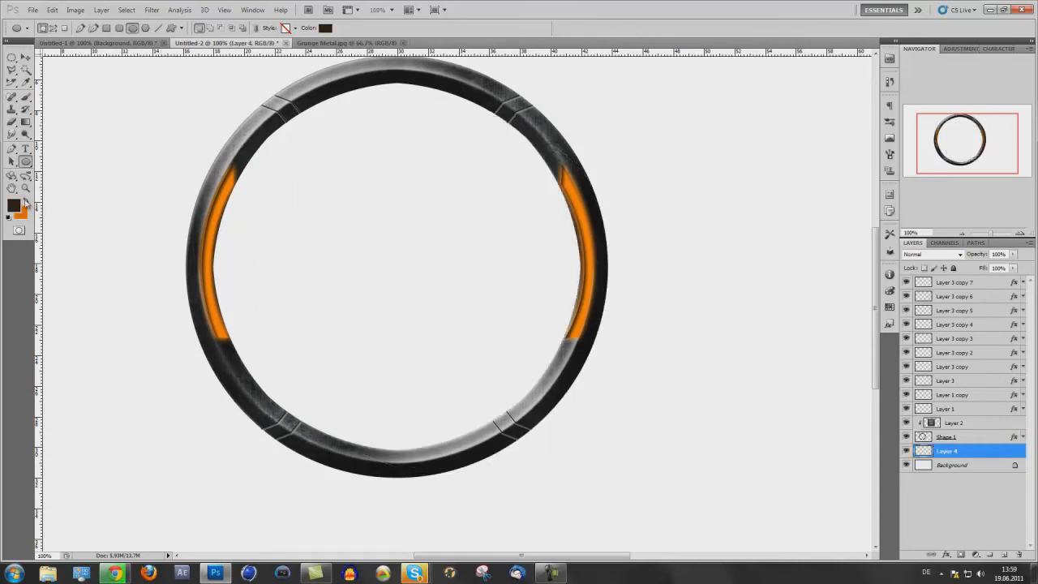
{"action": "left_click", "coordinate": [14, 206]}
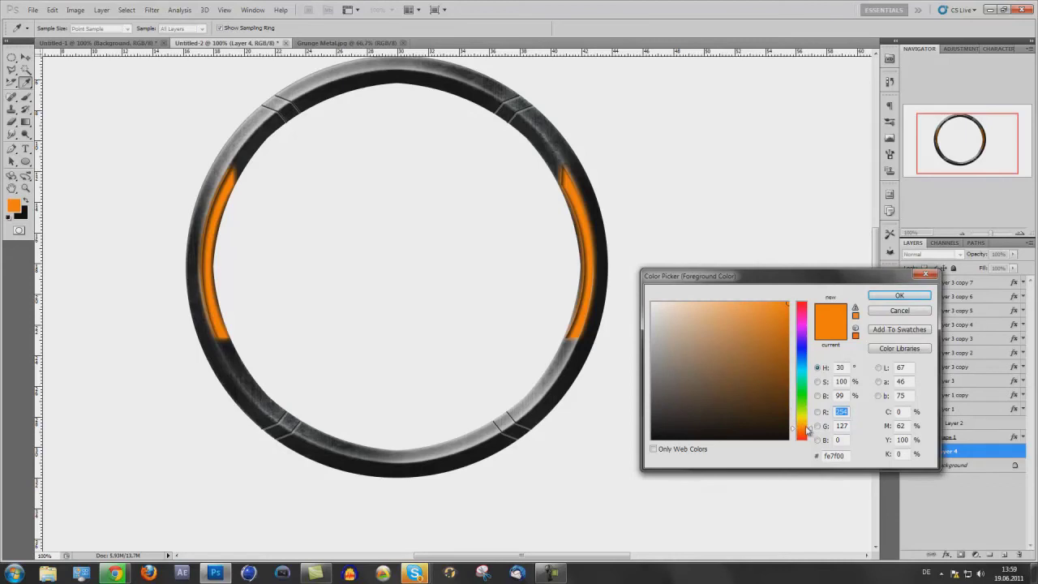
{"action": "left_click_drag", "start_coordinate": [807, 429], "coordinate": [807, 427]}
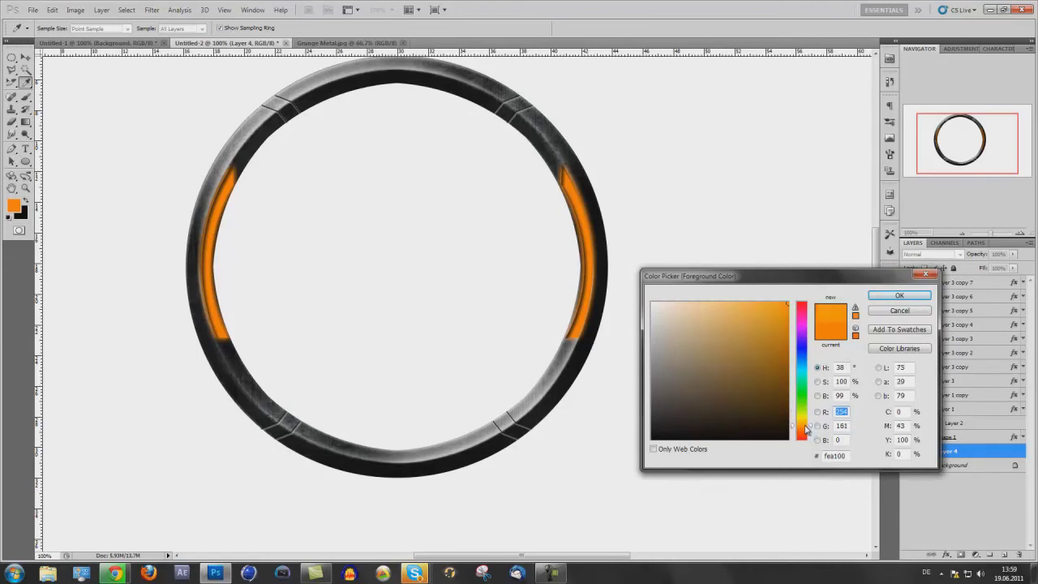
{"action": "left_click", "coordinate": [892, 297]}
{"action": "left_click_drag", "start_coordinate": [283, 106], "coordinate": [758, 480]}
- Centre the orange circle inside the ring with the Move tool
{"action": "left_click", "coordinate": [29, 60]}
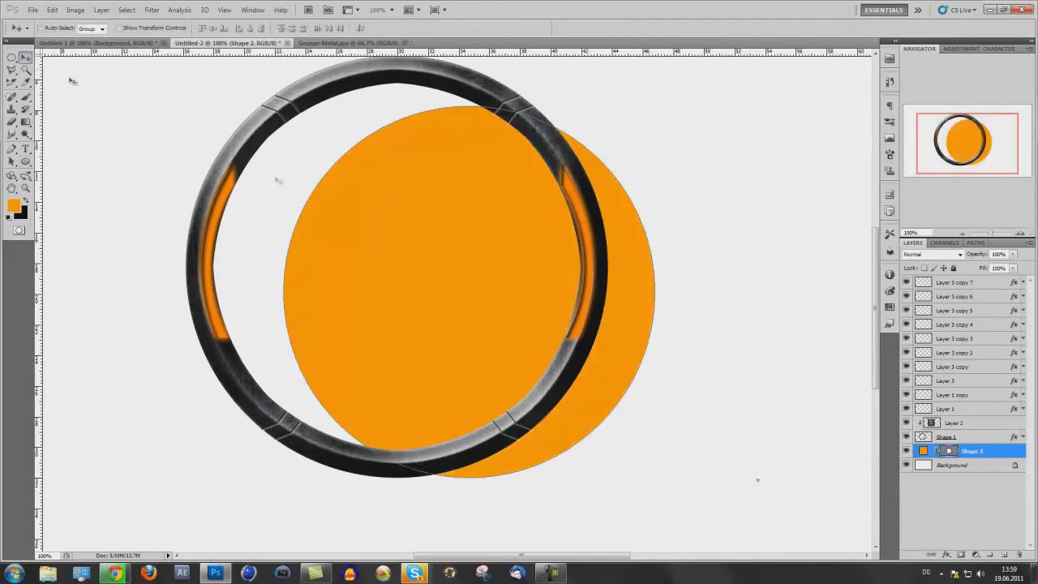
{"action": "left_click_drag", "start_coordinate": [420, 255], "coordinate": [367, 225]}
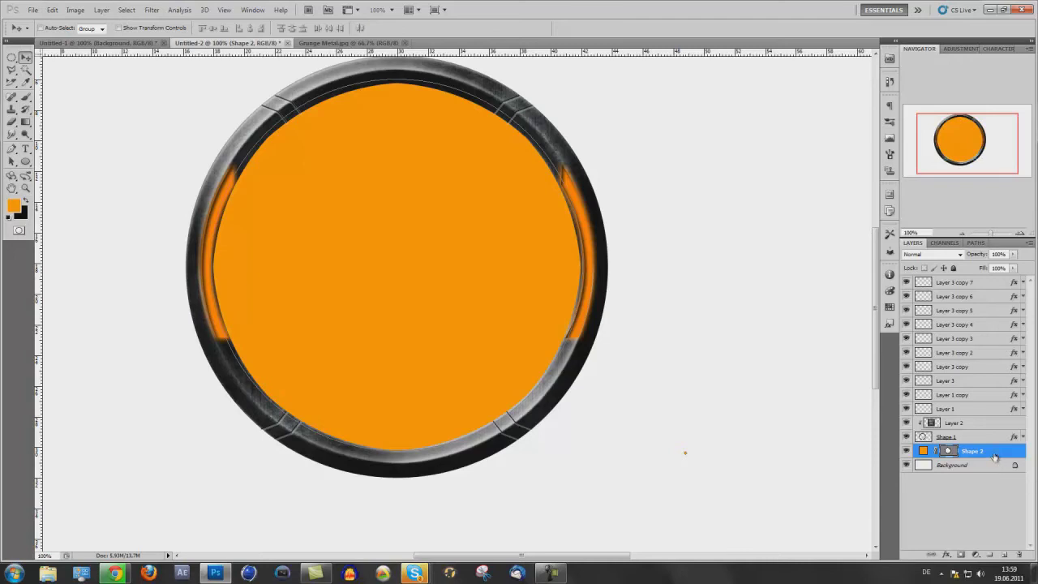
{"action": "right_click", "coordinate": [992, 455]}
{"action": "key", "text": "Escape"}
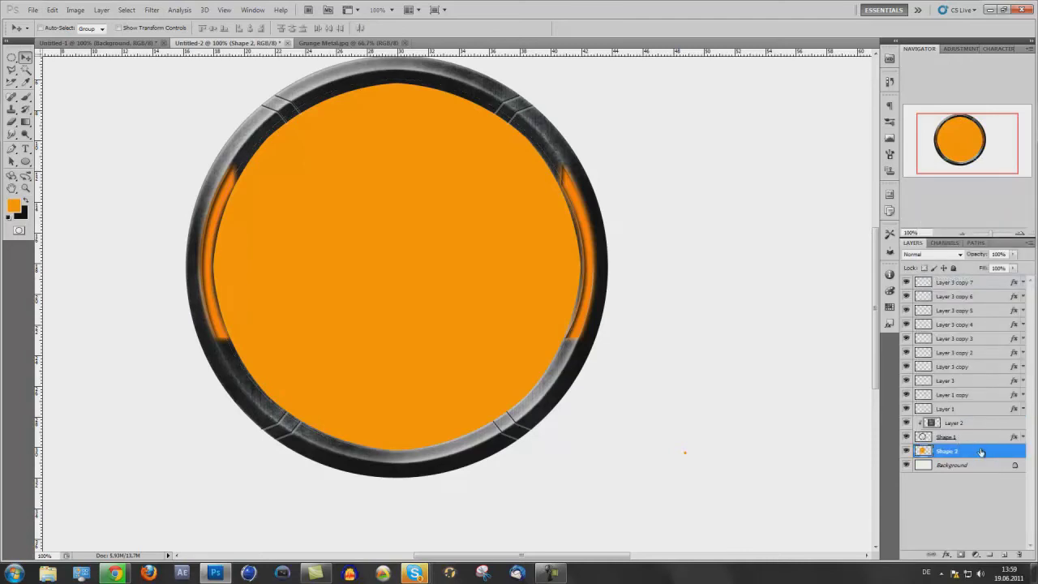
- Add an Inner Shadow to Shape 2 with distance 0, choke 30 and size 250
{"action": "double_click", "coordinate": [982, 451]}
{"action": "left_click", "coordinate": [589, 247]}
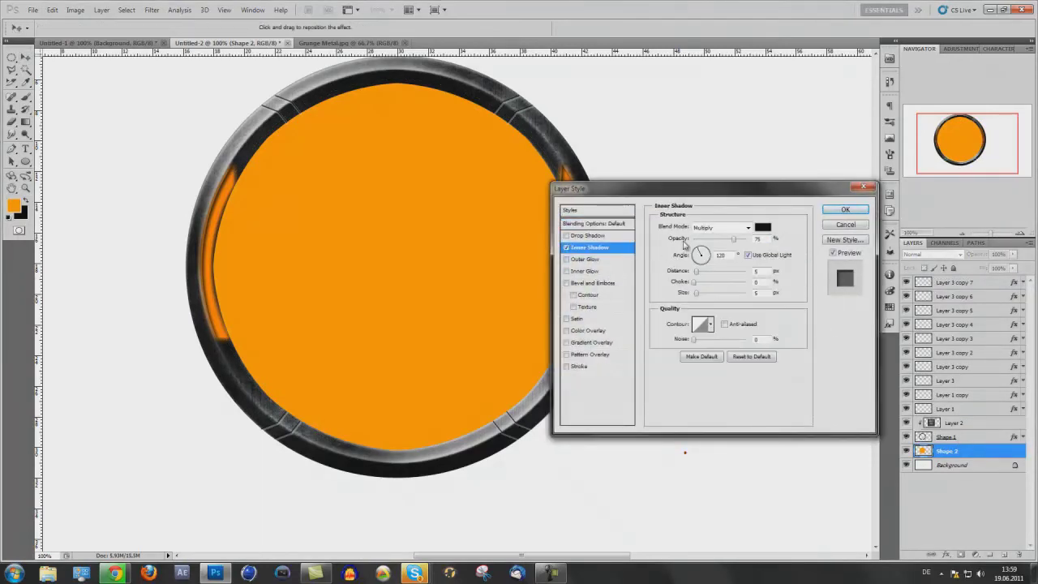
{"action": "left_click_drag", "start_coordinate": [699, 274], "coordinate": [694, 273]}
{"action": "left_click", "coordinate": [704, 286]}
{"action": "mouse_move", "coordinate": [696, 292]}
{"action": "left_mouse_down"}
{"action": "mouse_move", "coordinate": [806, 297]}
{"action": "mouse_move", "coordinate": [712, 285]}
{"action": "left_mouse_up"}
{"action": "left_click", "coordinate": [709, 284]}
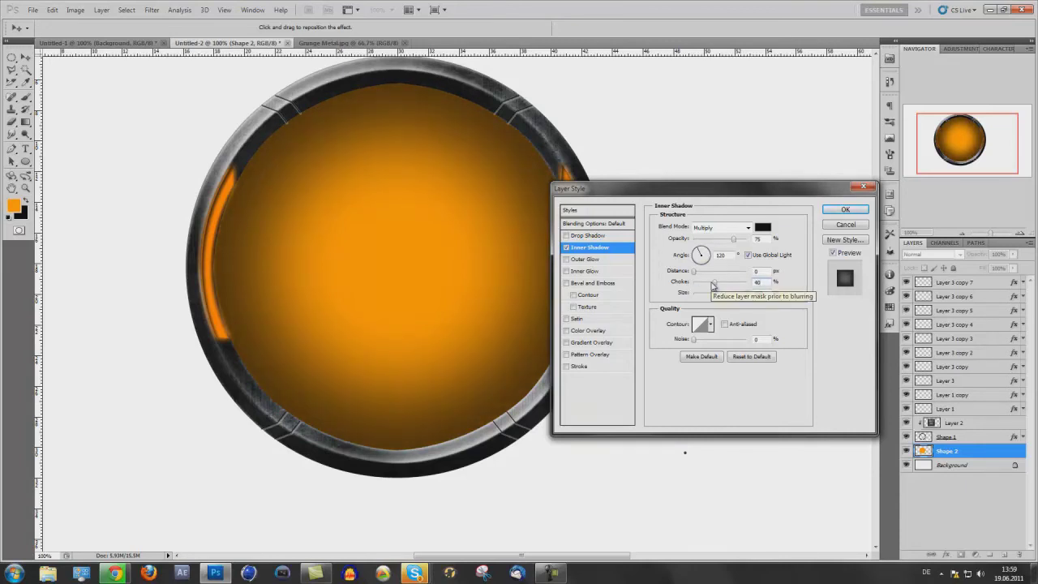
{"action": "key", "text": "BackSpace"}
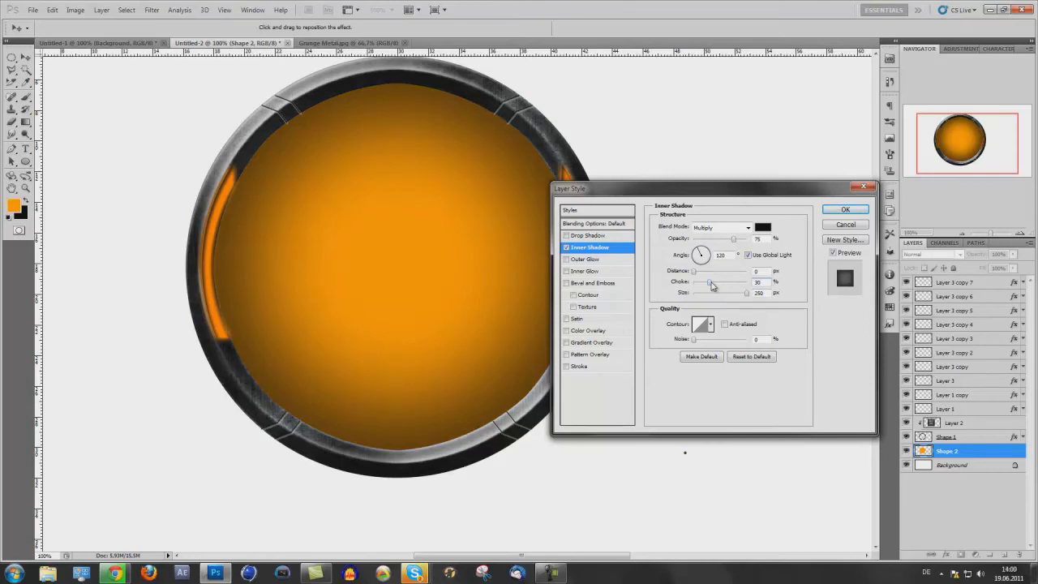
{"action": "key", "text": "Return"}
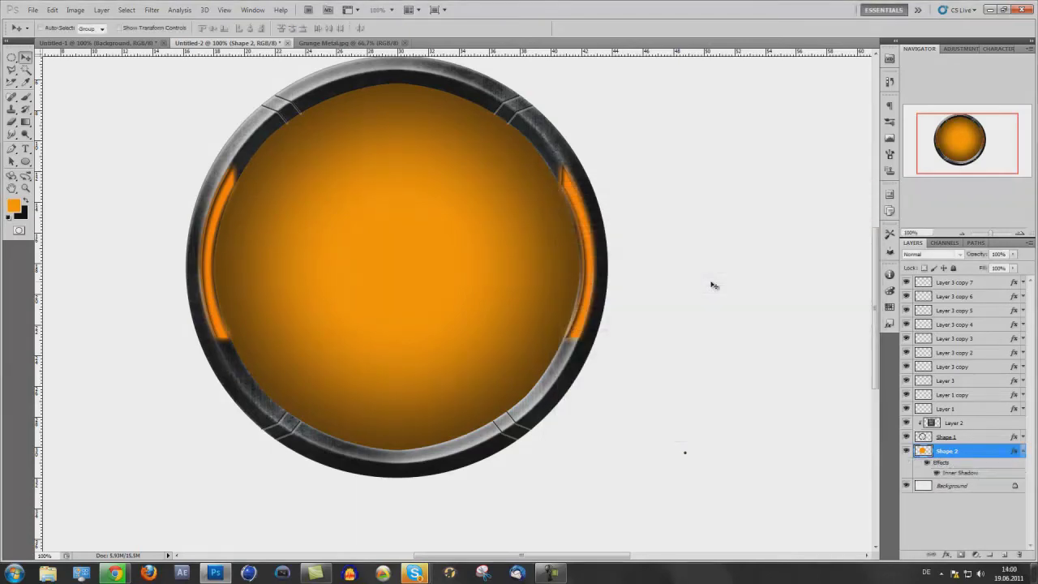
{"action": "left_click", "coordinate": [102, 42]}
- Add a new empty layer above the circle, draw an elliptical selection across the orb, and invert it
{"action": "left_click", "coordinate": [244, 43]}
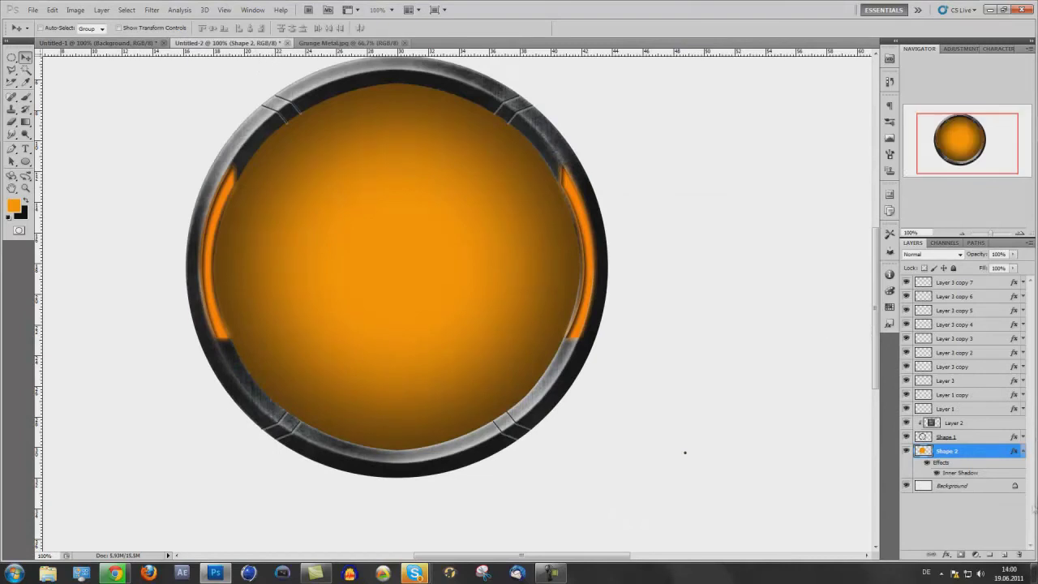
{"action": "left_click", "coordinate": [1023, 451]}
{"action": "left_click", "coordinate": [1006, 554]}
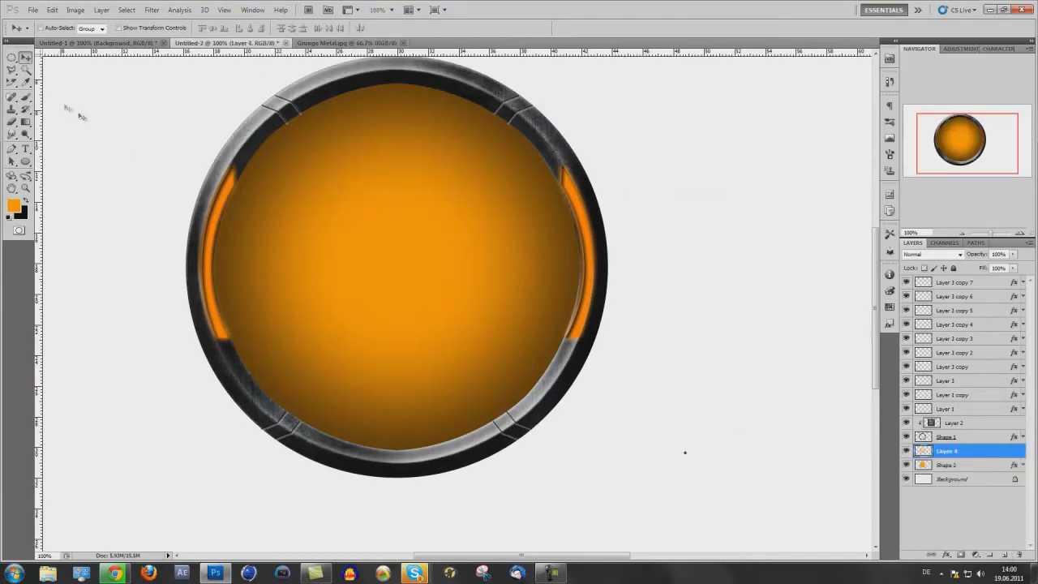
{"action": "left_click", "coordinate": [12, 58]}
{"action": "left_click", "coordinate": [54, 67]}
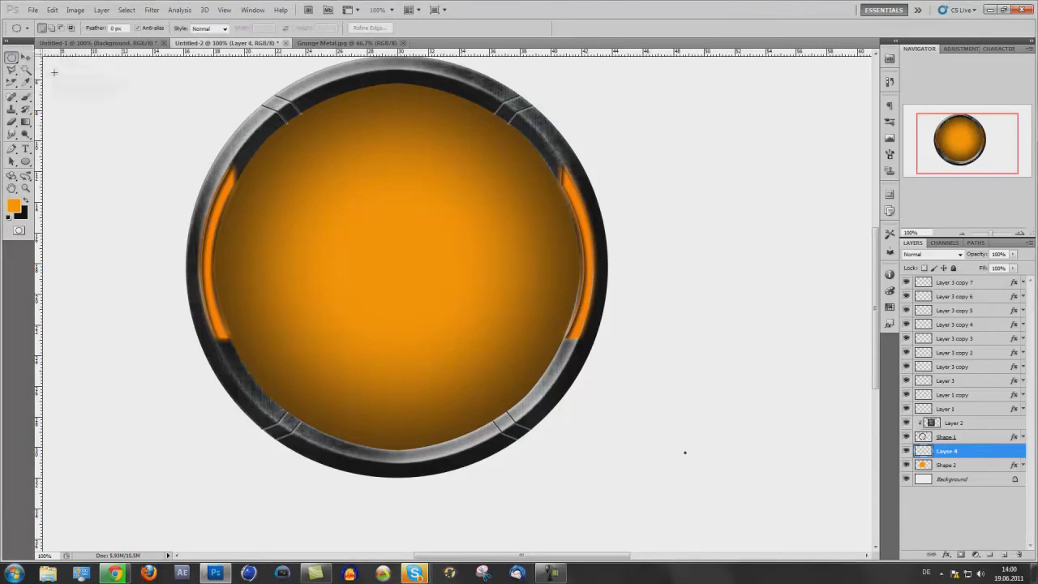
{"action": "left_click", "coordinate": [962, 233]}
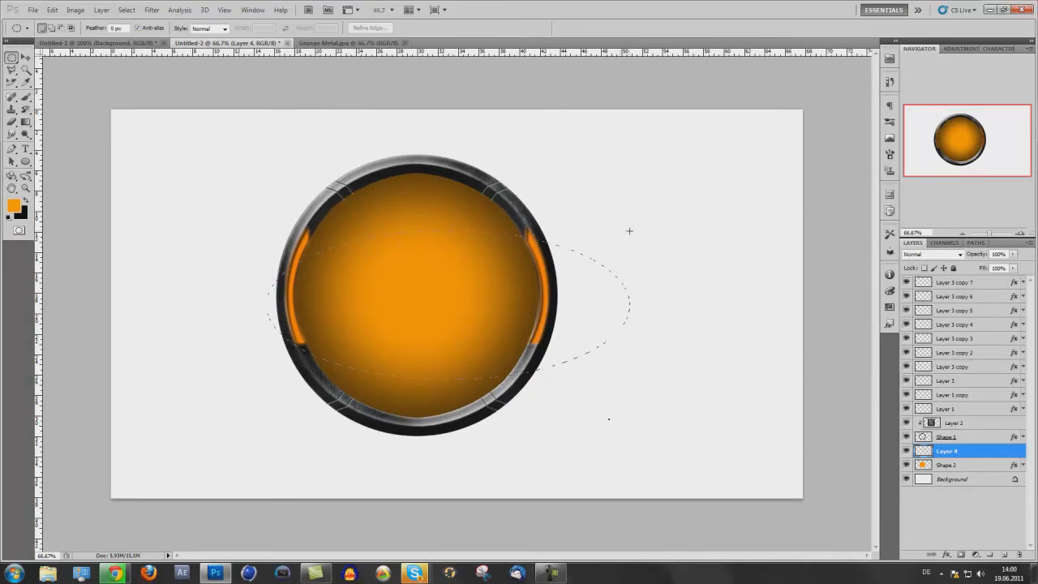
{"action": "left_click", "coordinate": [294, 431]}
{"action": "left_click_drag", "start_coordinate": [675, 215], "coordinate": [676, 214]}
{"action": "right_click", "coordinate": [508, 372]}
{"action": "left_click", "coordinate": [554, 185]}
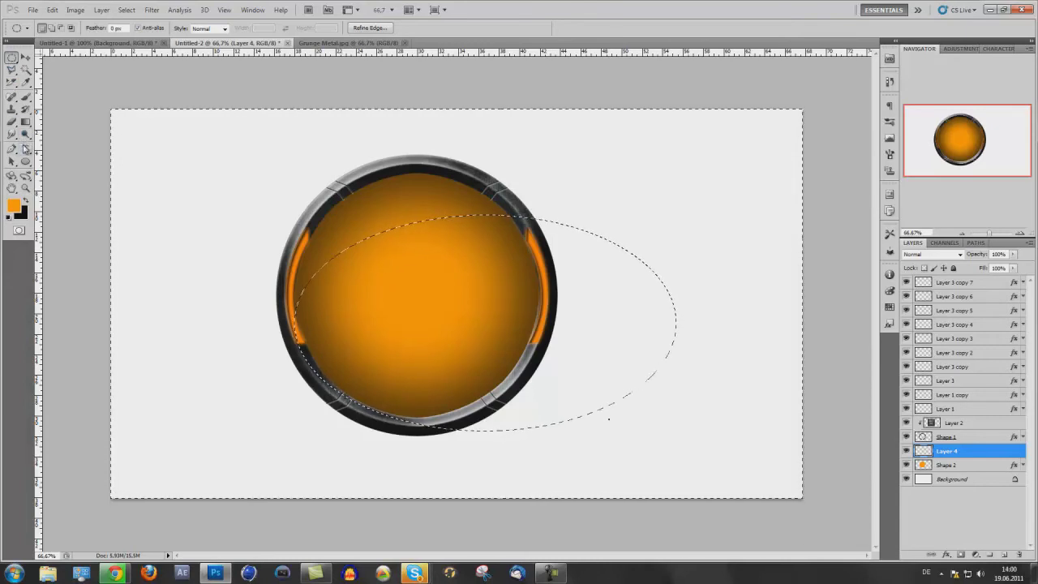
- Lay a white Foreground to Transparent gradient over the orb's top, then deselect
{"action": "left_click", "coordinate": [14, 205]}
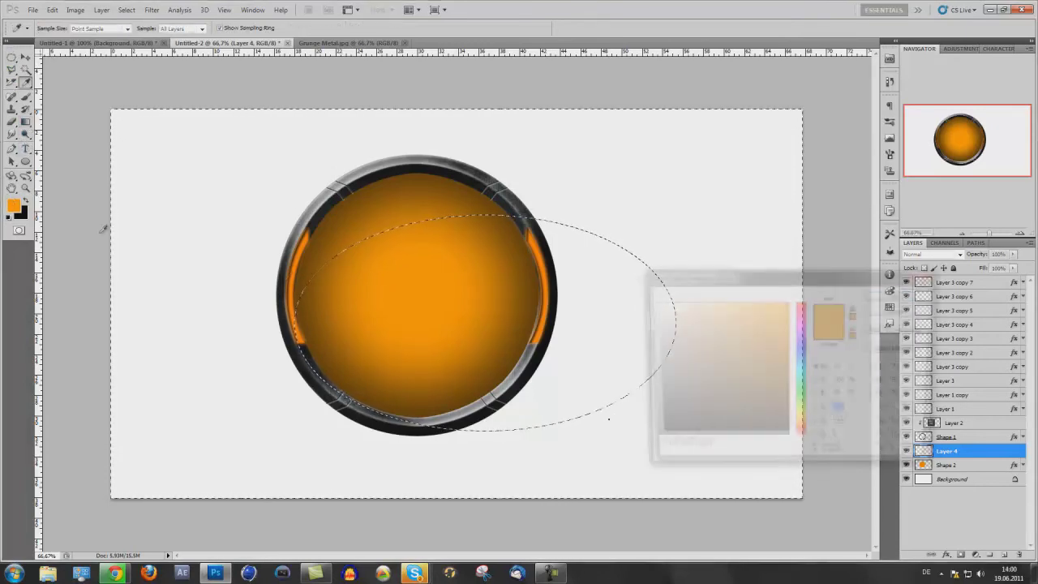
{"action": "left_click", "coordinate": [652, 302]}
{"action": "left_click", "coordinate": [899, 295]}
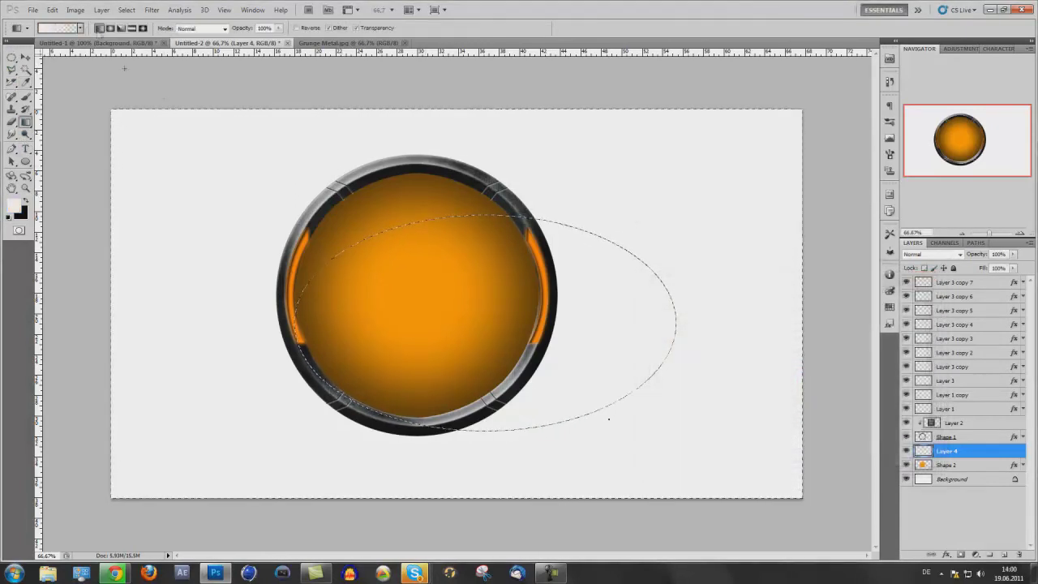
{"action": "left_click", "coordinate": [48, 32]}
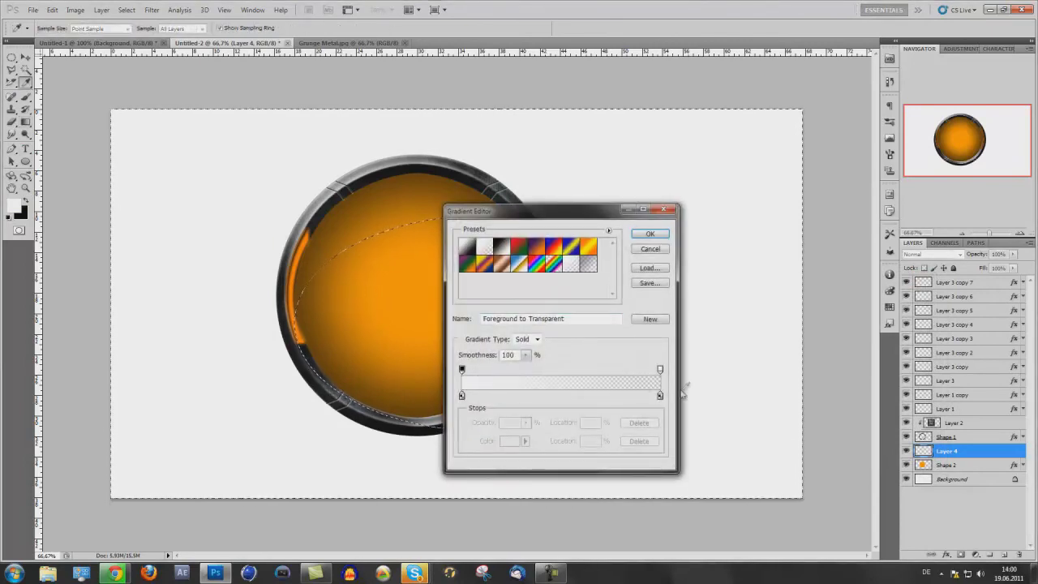
{"action": "left_click", "coordinate": [637, 252]}
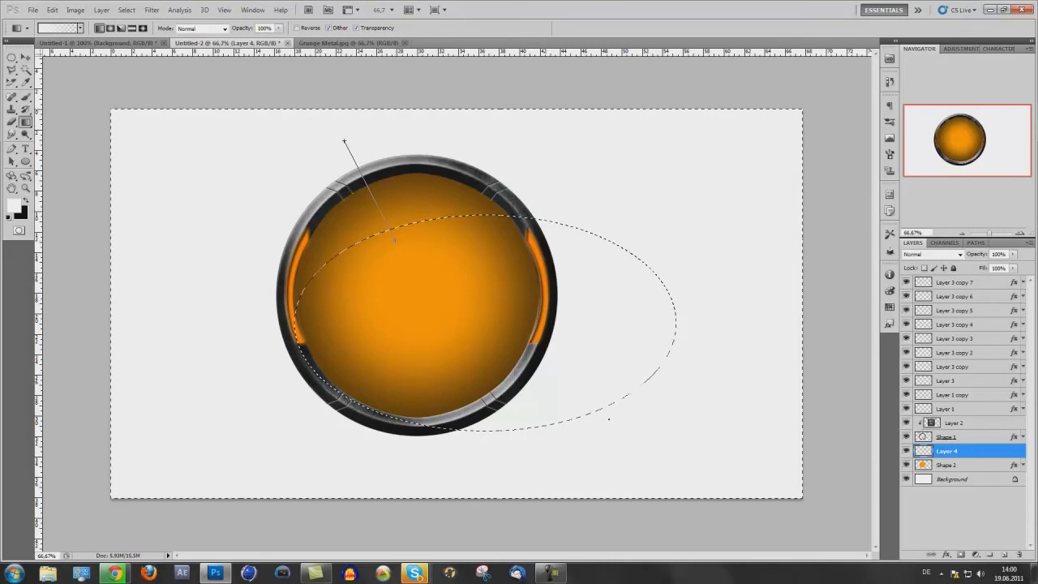
{"action": "left_click_drag", "start_coordinate": [395, 241], "coordinate": [396, 242]}
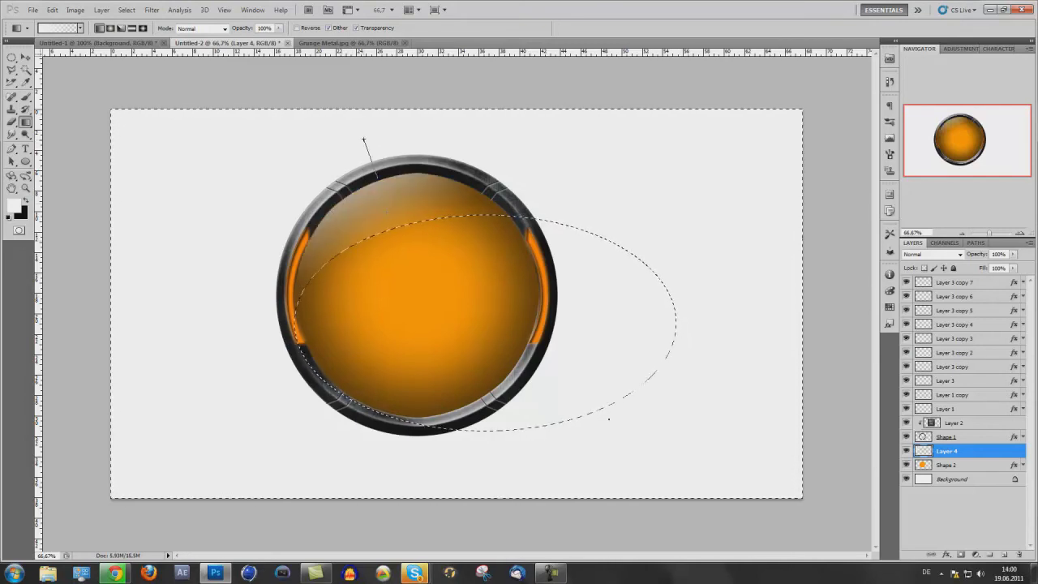
{"action": "left_click_drag", "start_coordinate": [400, 237], "coordinate": [399, 238]}
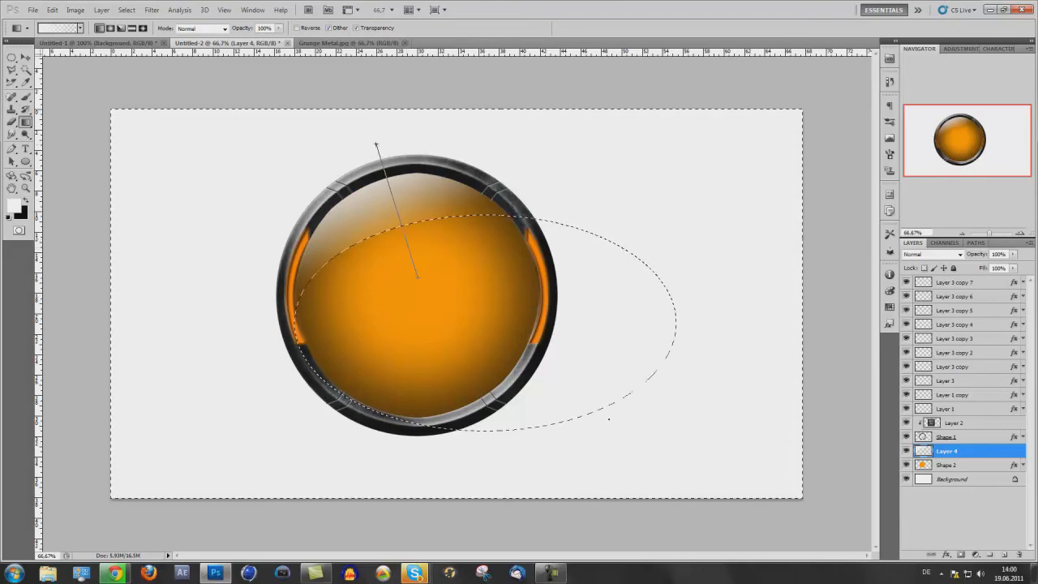
{"action": "left_click_drag", "start_coordinate": [418, 277], "coordinate": [418, 277]}
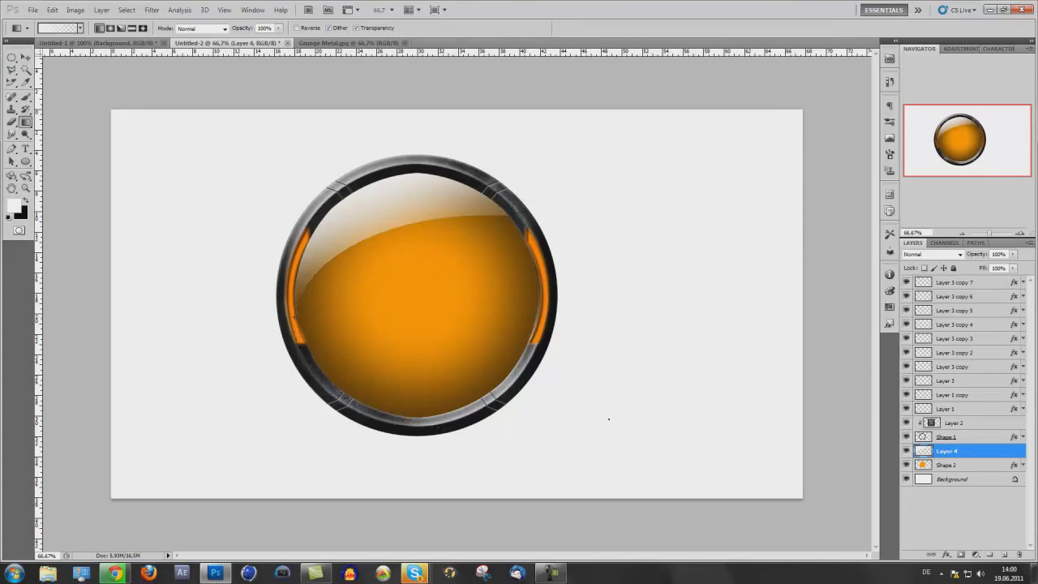
{"action": "left_click", "coordinate": [11, 58]}
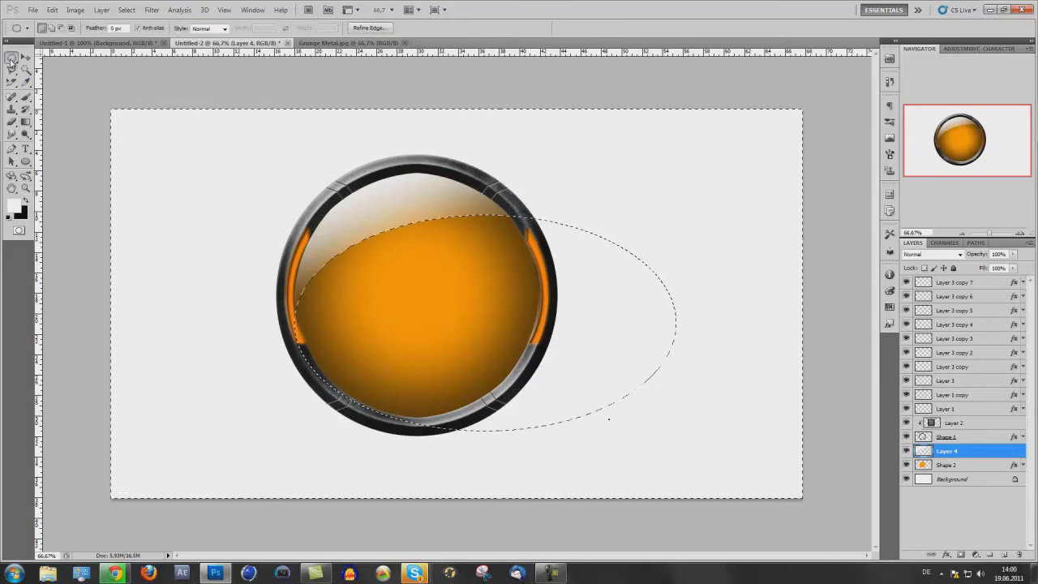
{"action": "left_click", "coordinate": [127, 236]}
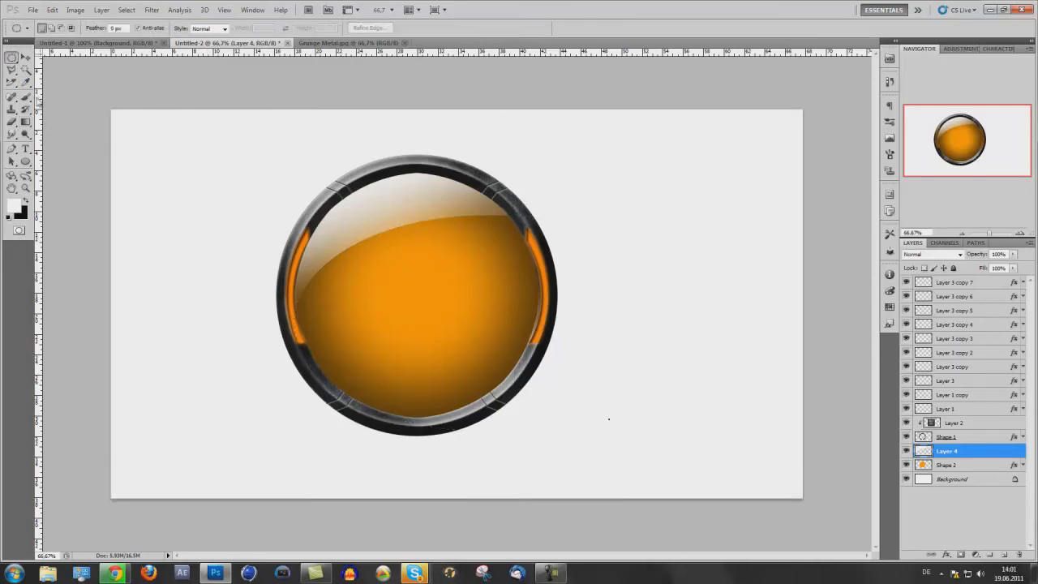
{"action": "left_click", "coordinate": [25, 58]}
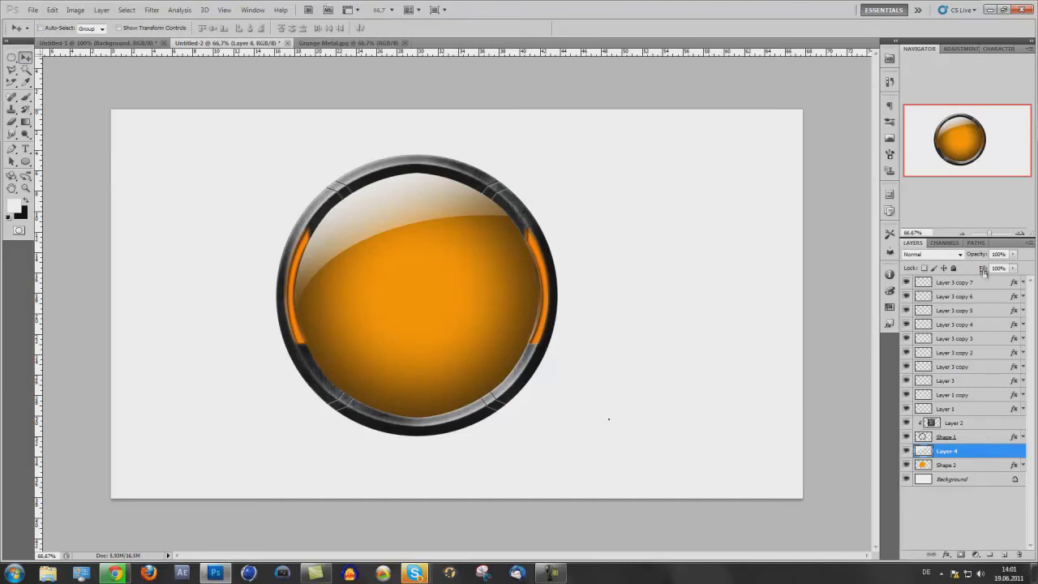
- Lower Layer 4's opacity to 60% and add a new empty layer above it
{"action": "left_click_drag", "start_coordinate": [978, 256], "coordinate": [957, 258]}
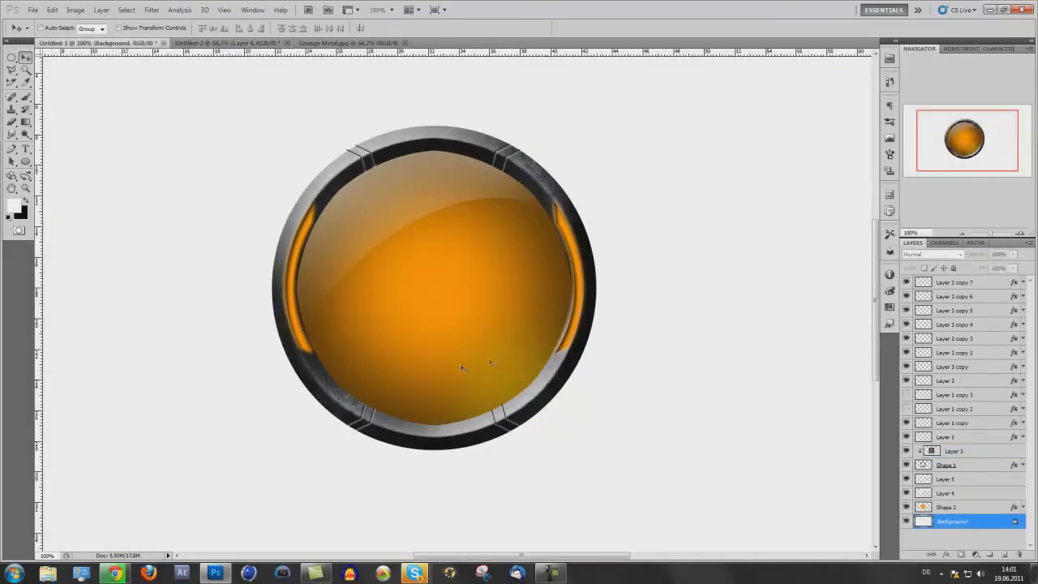
{"action": "left_click", "coordinate": [195, 43]}
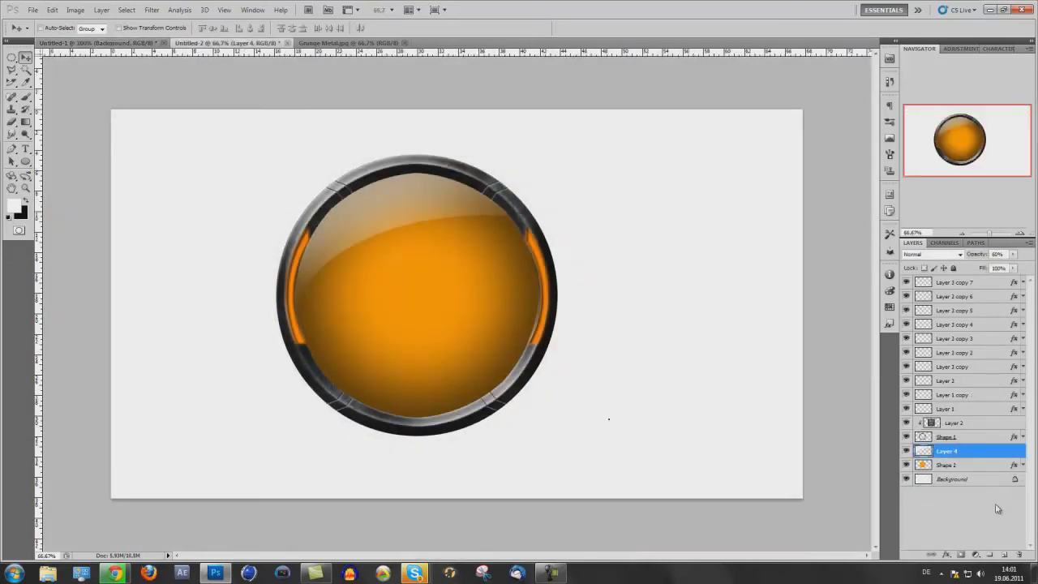
{"action": "left_click", "coordinate": [1004, 555]}
- Paint a large soft white brush dab on the orb's lower right, blended as Soft Light
{"action": "left_click", "coordinate": [25, 97]}
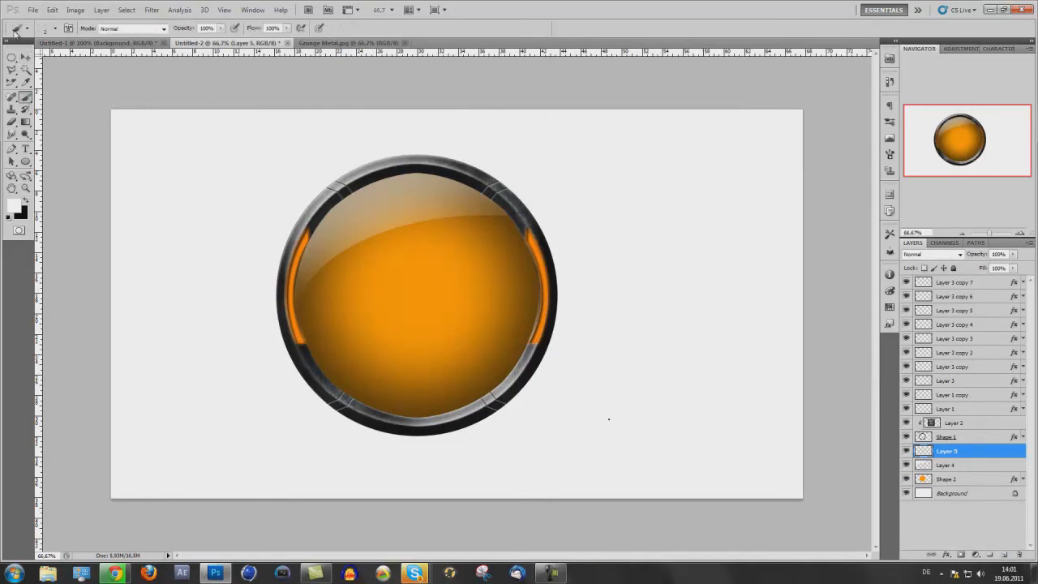
{"action": "left_click", "coordinate": [53, 31]}
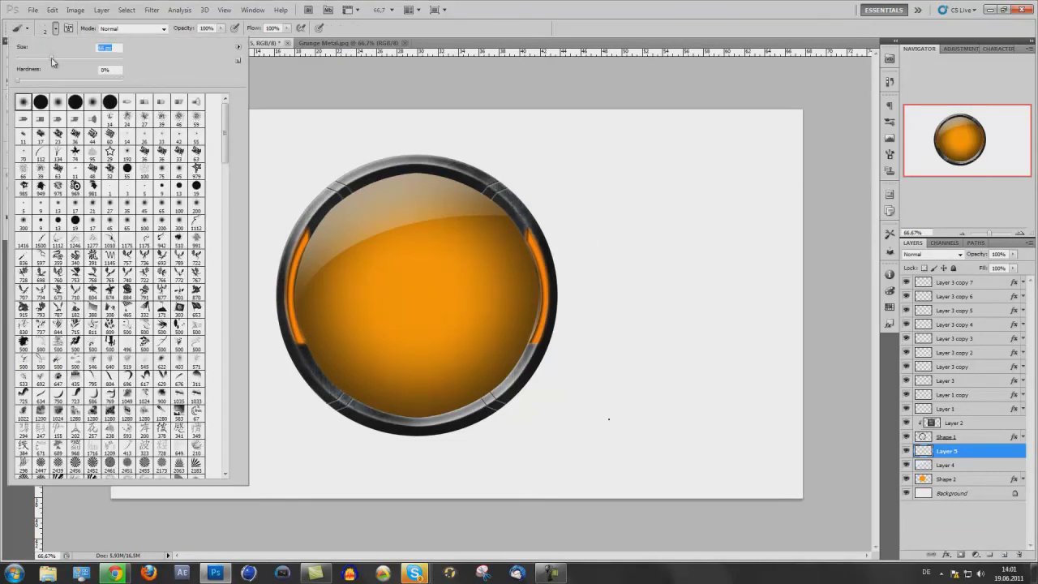
{"action": "left_click_drag", "start_coordinate": [52, 60], "coordinate": [107, 61]}
{"action": "key", "text": "Return"}
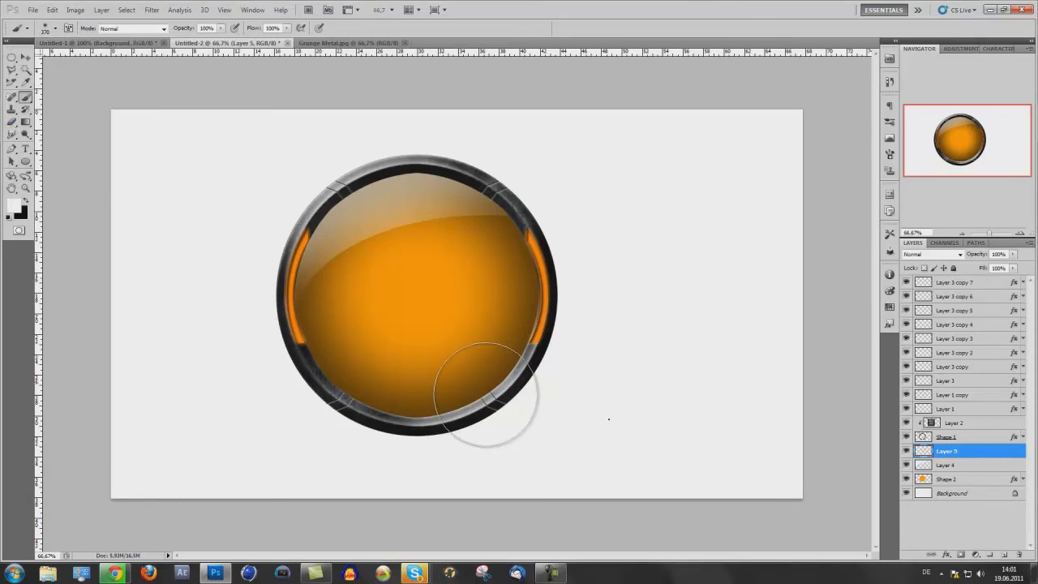
{"action": "left_click", "coordinate": [485, 392]}
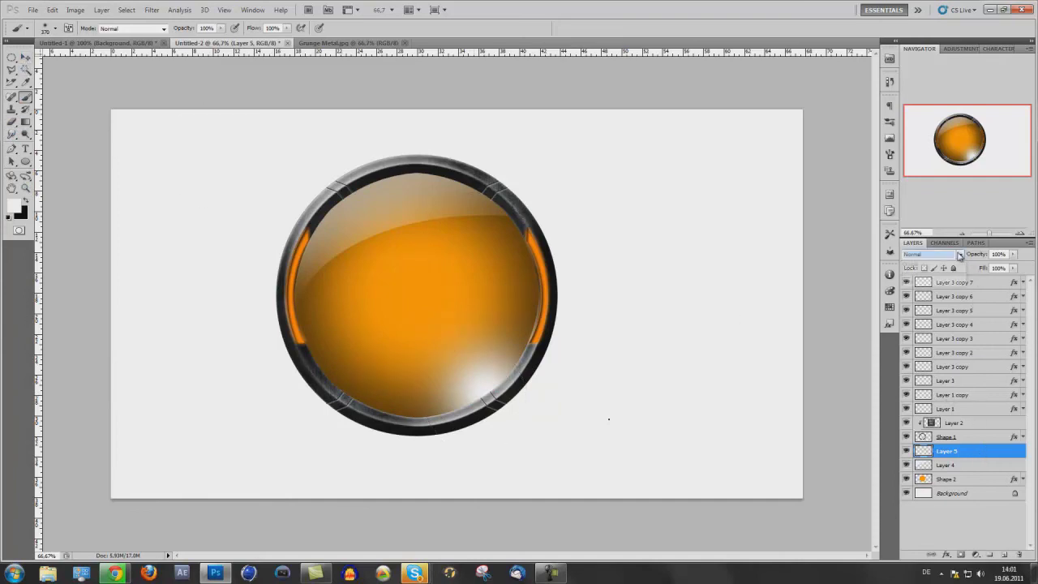
{"action": "left_click", "coordinate": [933, 254]}
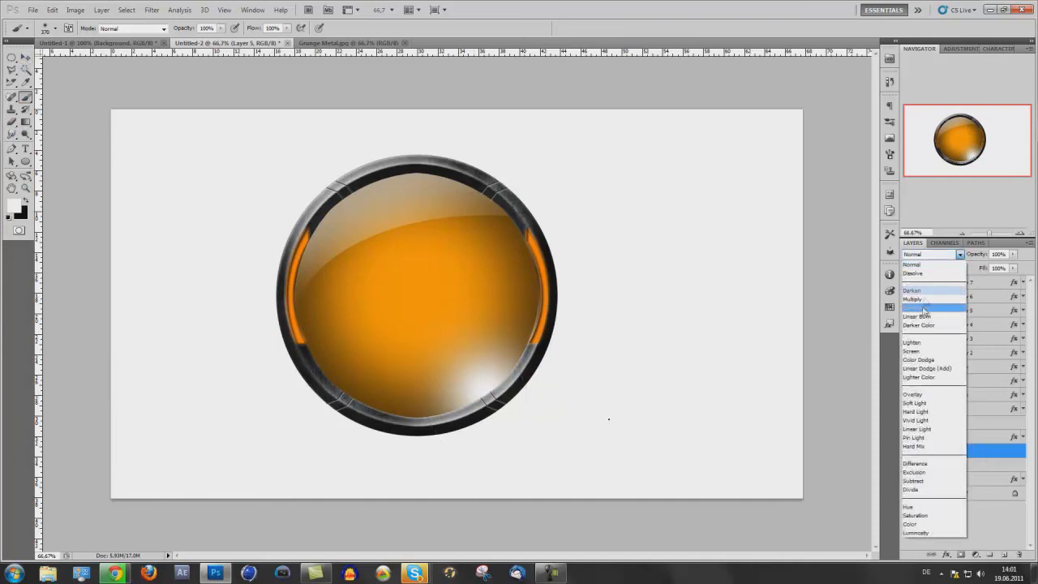
{"action": "left_click", "coordinate": [915, 403]}
{"action": "left_click", "coordinate": [496, 405]}
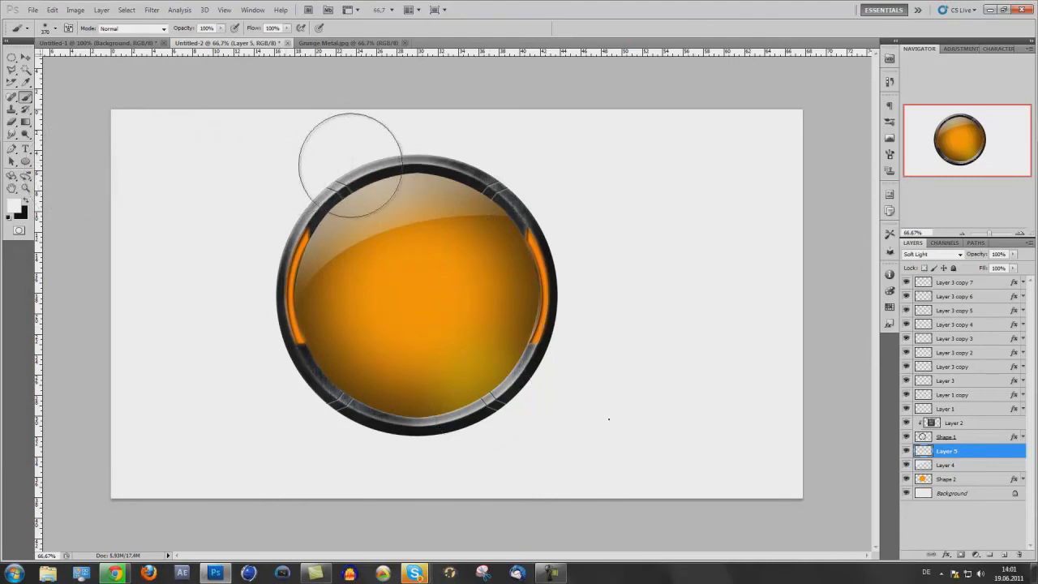
{"action": "left_click", "coordinate": [26, 58]}
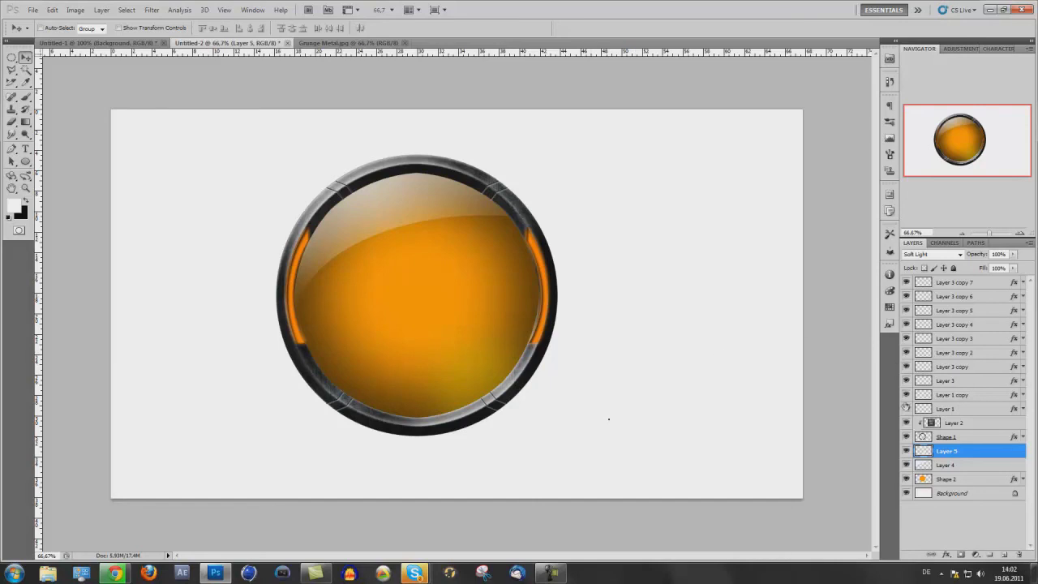
- Merge layers Shape 2 through Layer 3 copy 7, then add a Hue/Saturation layer with Hue -36
{"action": "left_click", "coordinate": [943, 479]}
{"action": "left_click", "coordinate": [955, 287], "text": "shift"}
{"action": "right_click", "coordinate": [956, 287]}
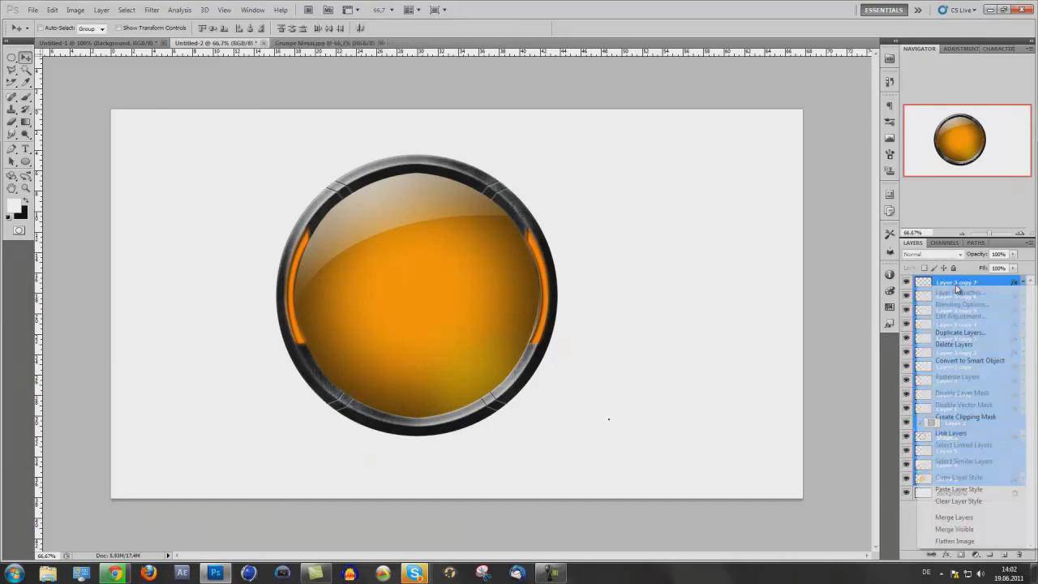
{"action": "left_click", "coordinate": [949, 519]}
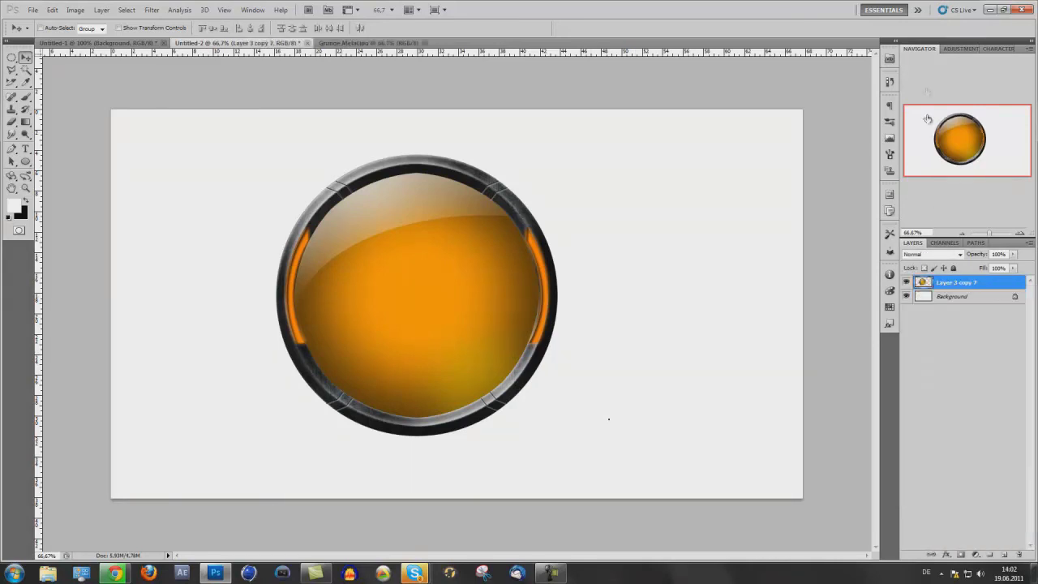
{"action": "left_click", "coordinate": [958, 48]}
{"action": "left_click", "coordinate": [933, 102]}
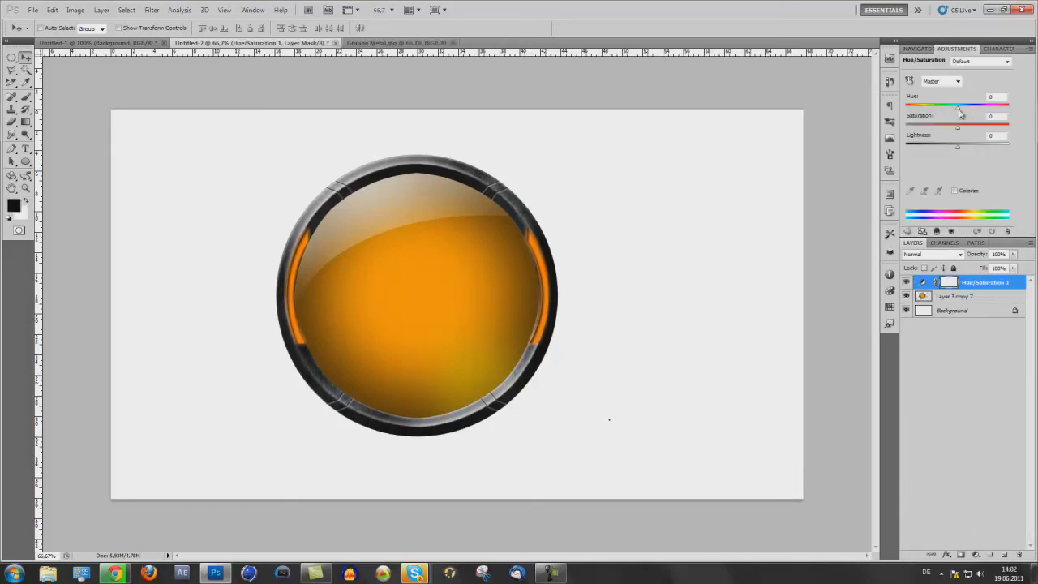
{"action": "left_click_drag", "start_coordinate": [959, 108], "coordinate": [937, 138]}
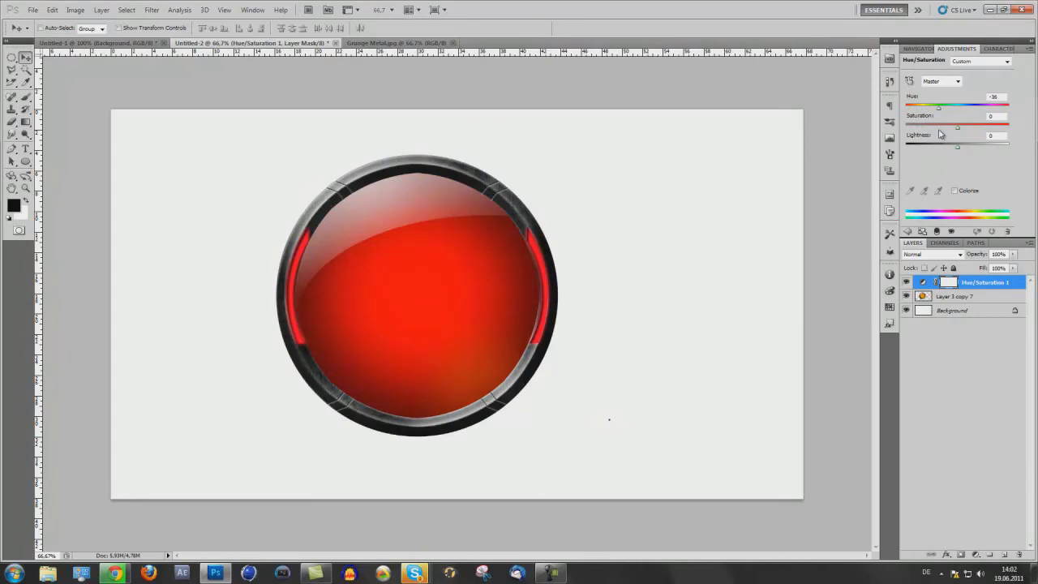
- Start a Save As and choose a file format, then close the dialog without saving
{"action": "left_click", "coordinate": [32, 10]}
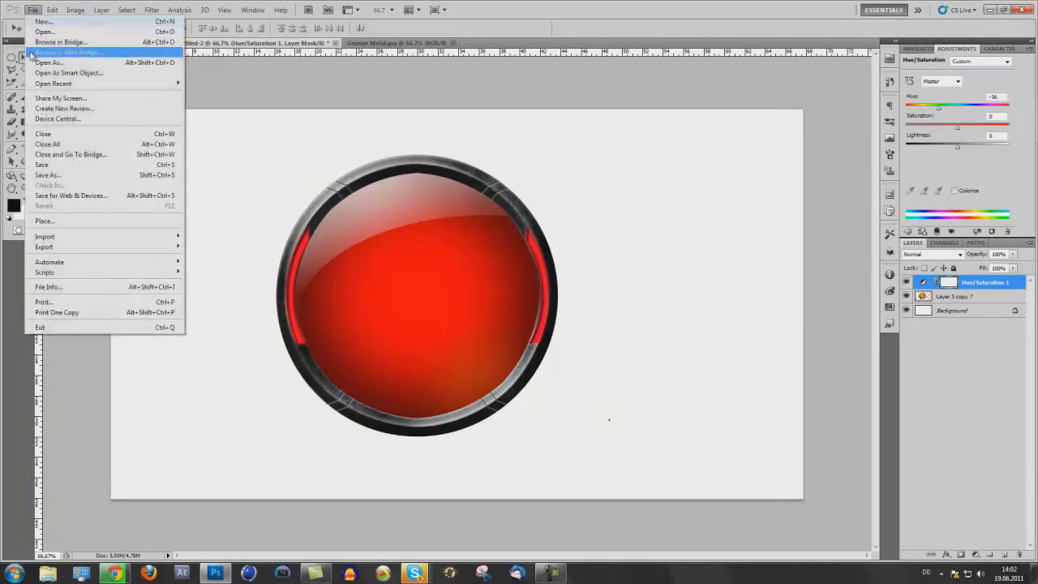
{"action": "left_click", "coordinate": [46, 174]}
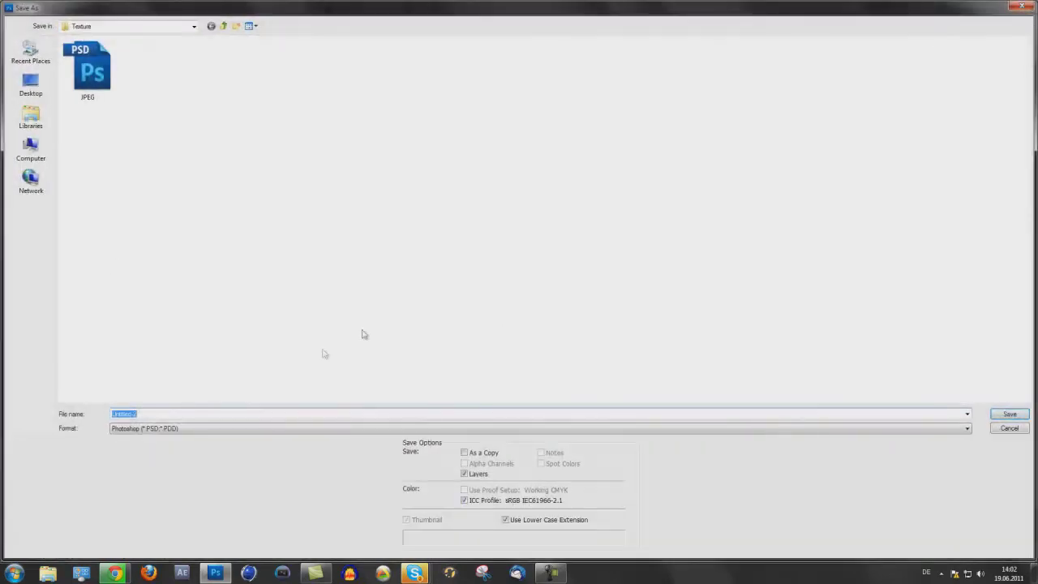
{"action": "left_click", "coordinate": [248, 429]}
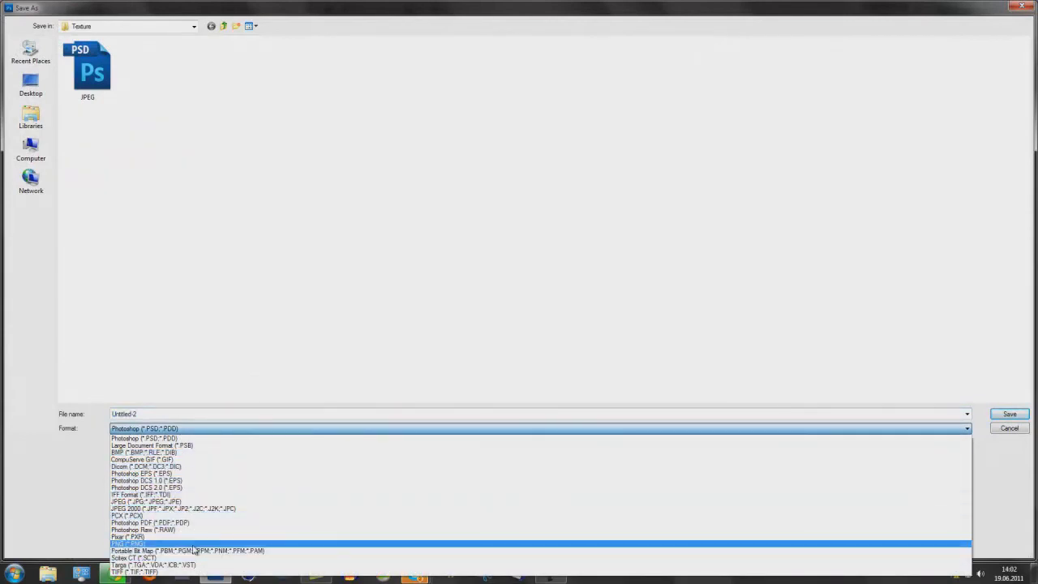
{"action": "left_click", "coordinate": [1000, 429]}
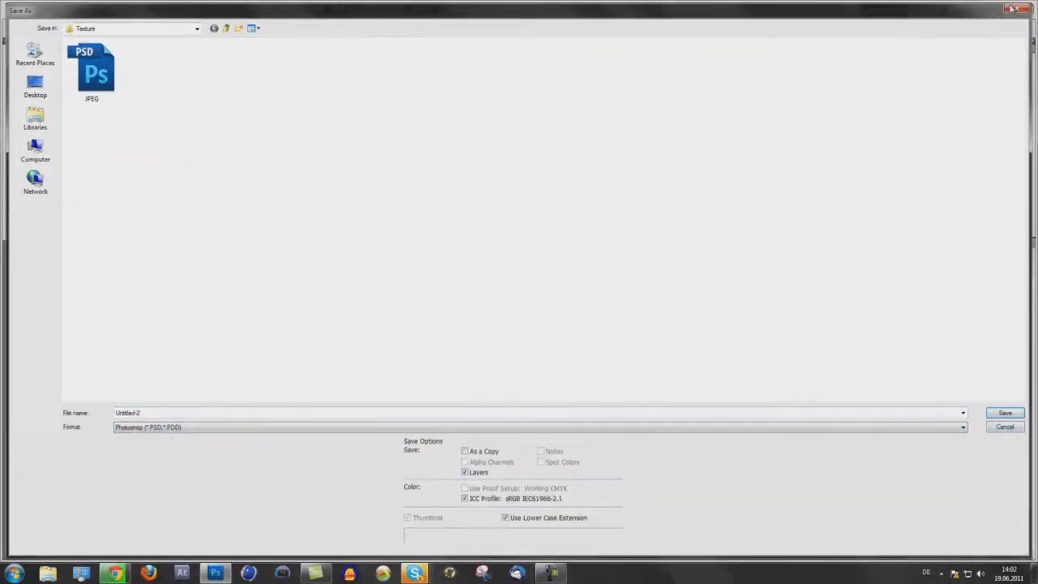
{"action": "left_click", "coordinate": [1013, 8]}
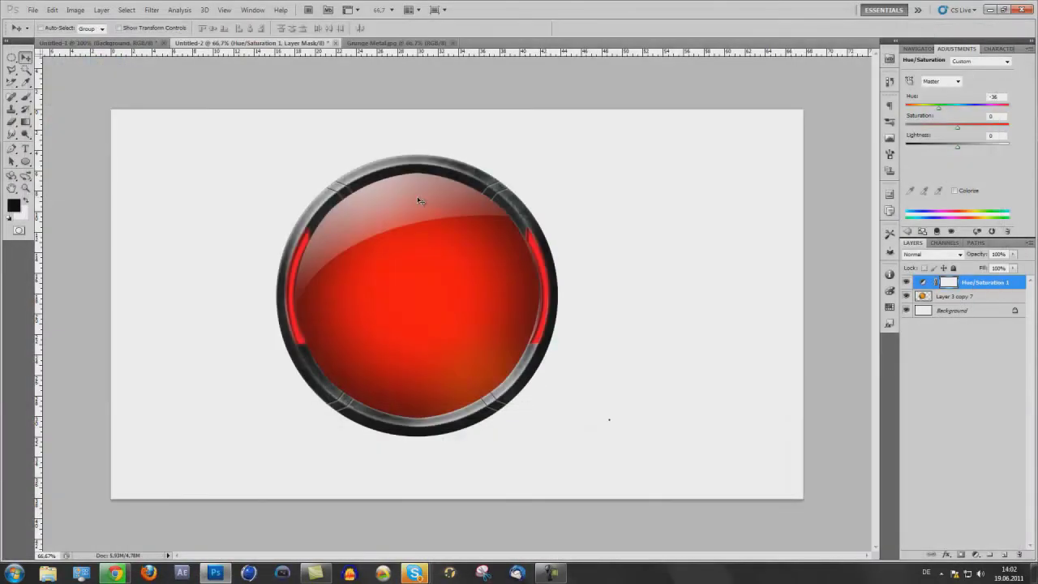